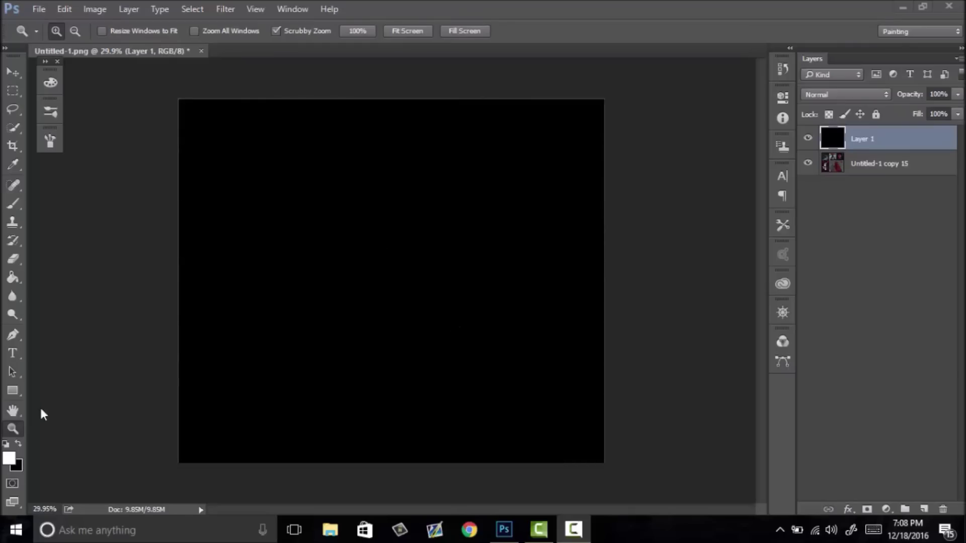
# Step: Fit the black canvas to the window
pyautogui.moveTo(457, 270); pyautogui.dragTo(427, 273)
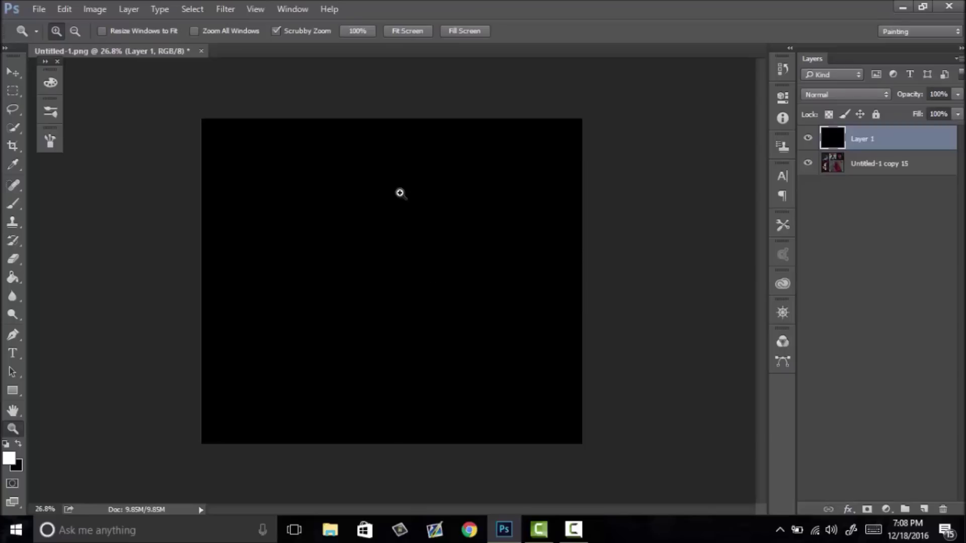
pyautogui.moveTo(378, 248); pyautogui.dragTo(403, 246)
pyautogui.rightClick(403, 265)
pyautogui.click(439, 274)
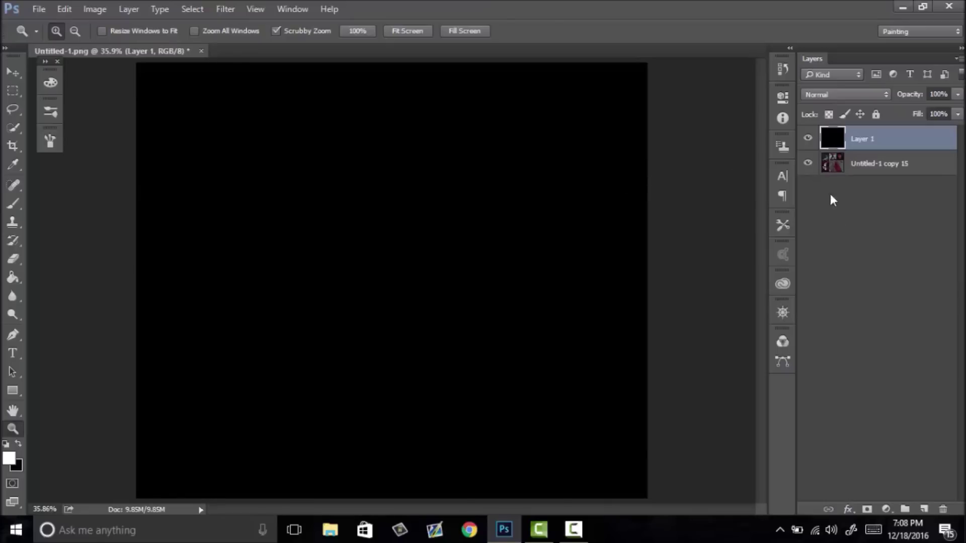
# Step: Add an empty Layer 2, hide Layer 1, and select the Untitled-1 copy 15 layer
pyautogui.click(924, 510)
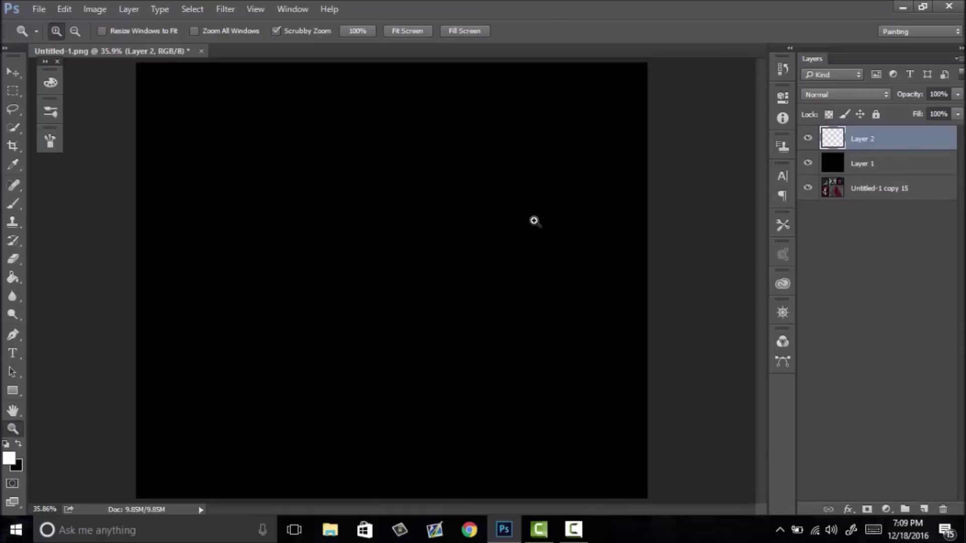
pyautogui.click(807, 164)
pyautogui.click(898, 189)
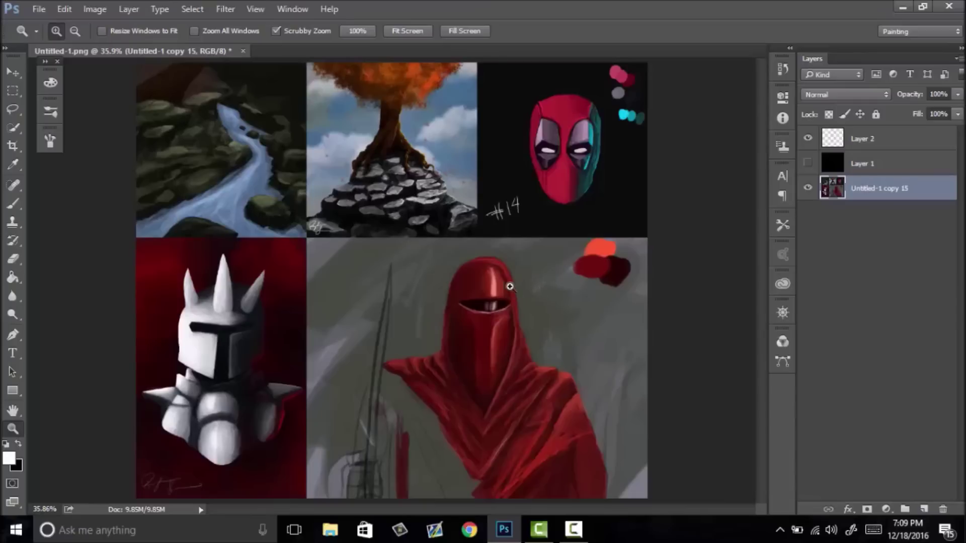
# Step: Zoom briefly into the collage and the river painting, then return to the full view
pyautogui.moveTo(493, 288); pyautogui.dragTo(535, 300)
pyautogui.rightClick(535, 300)
pyautogui.click(546, 298)
pyautogui.moveTo(176, 125); pyautogui.dragTo(264, 147)
pyautogui.hotkey('ctrl', '0')
# Step: Zoom into the knight painting, fit the collage to the window, then show and select Layer 1
pyautogui.moveTo(226, 388); pyautogui.dragTo(316, 309)
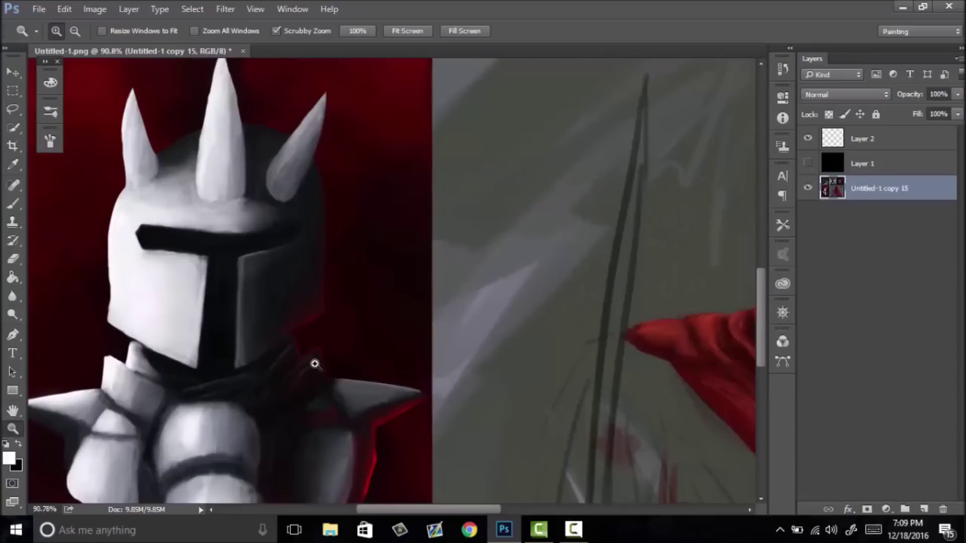
pyautogui.moveTo(314, 363)
pyautogui.mouseDown()
pyautogui.moveTo(312, 394)
pyautogui.moveTo(412, 377)
pyautogui.moveTo(429, 281)
pyautogui.moveTo(479, 311)
pyautogui.mouseUp()
pyautogui.rightClick(482, 324)
pyautogui.click(526, 334)
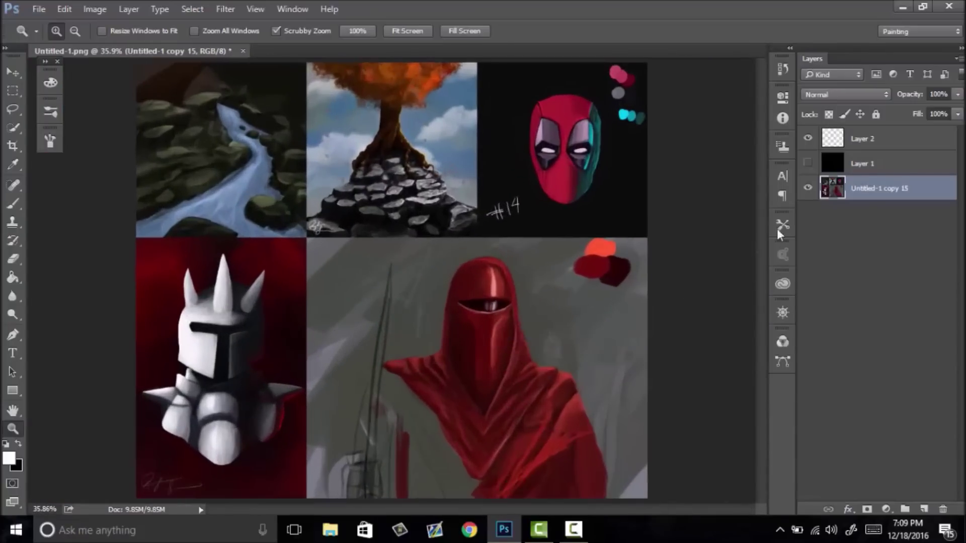
pyautogui.click(826, 166)
pyautogui.click(807, 162)
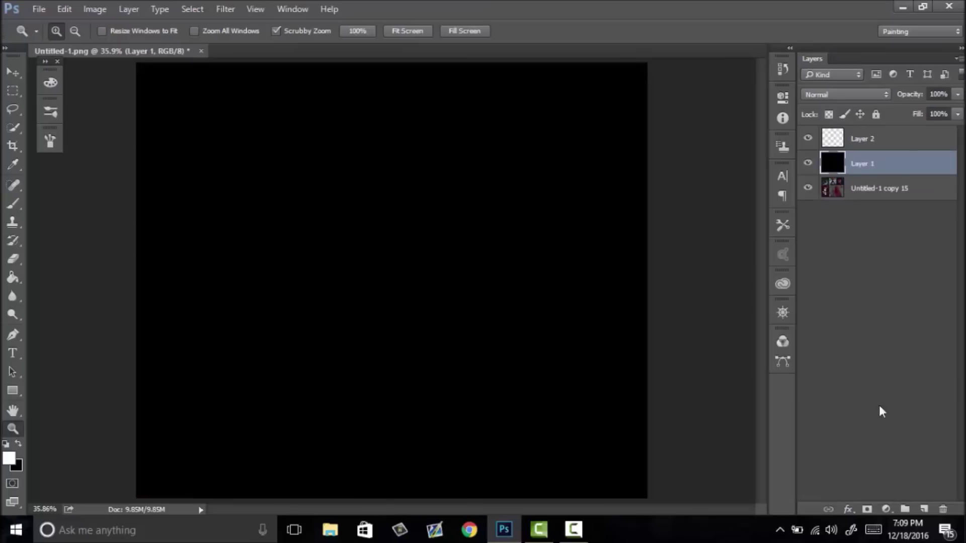
# Step: Choose the hard round 145 px brush preset from the Brush Presets list
pyautogui.press('b')
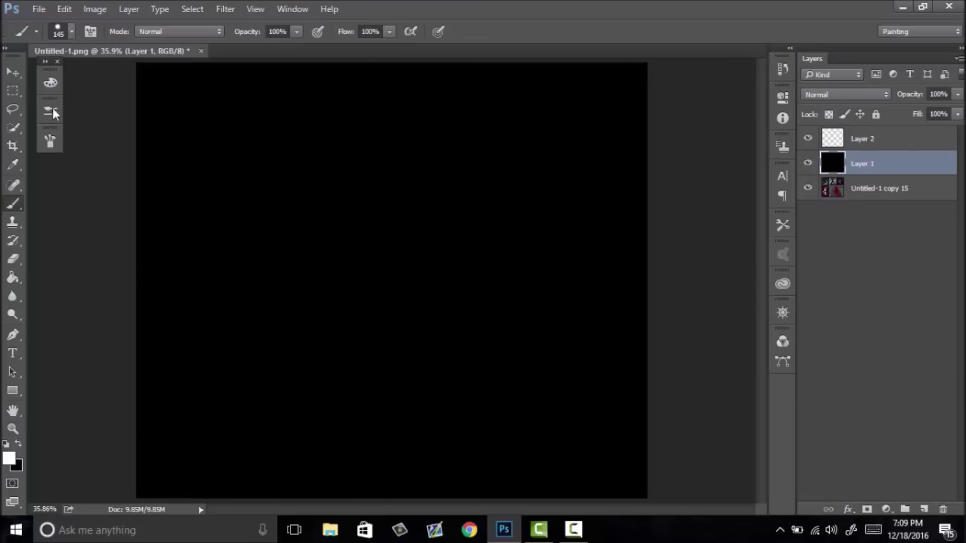
pyautogui.click(52, 137)
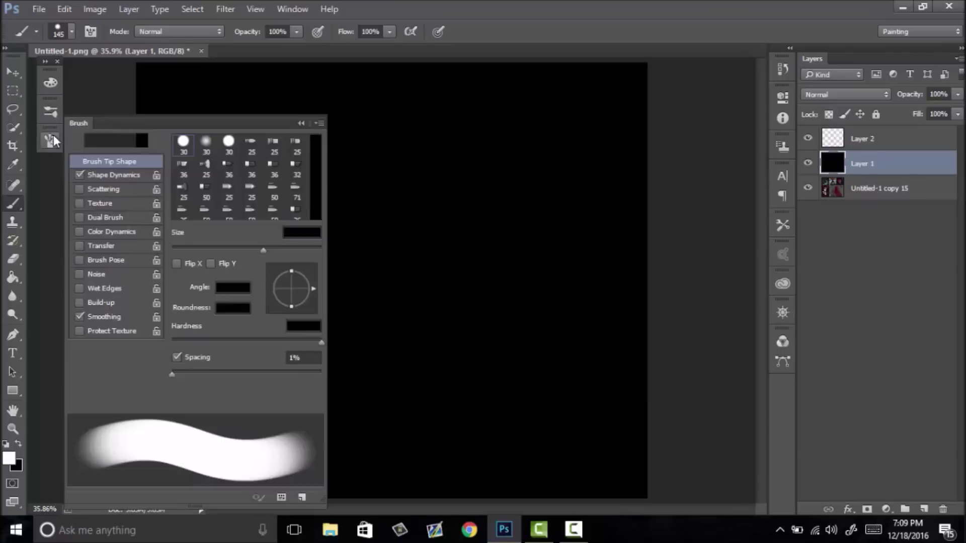
pyautogui.click(300, 122)
pyautogui.click(53, 113)
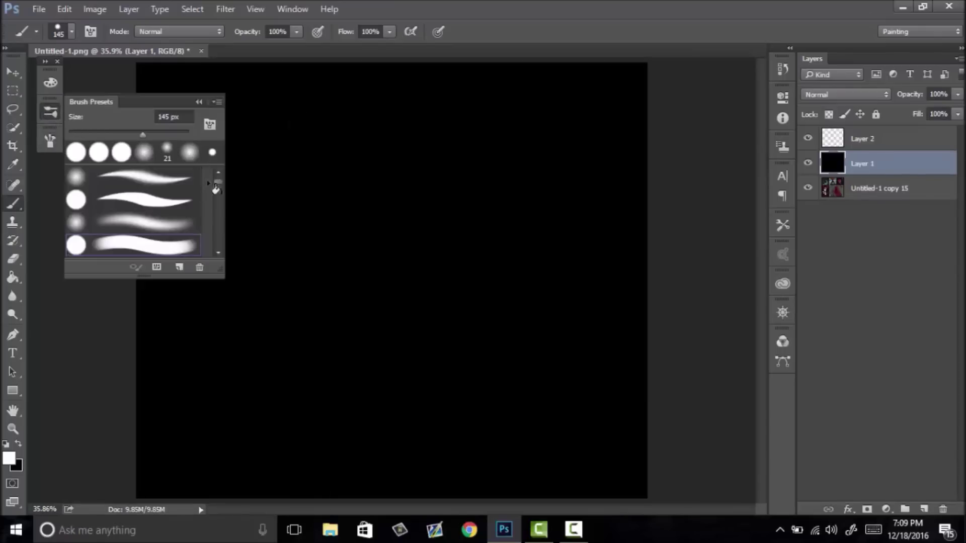
pyautogui.click(219, 173)
pyautogui.click(178, 184)
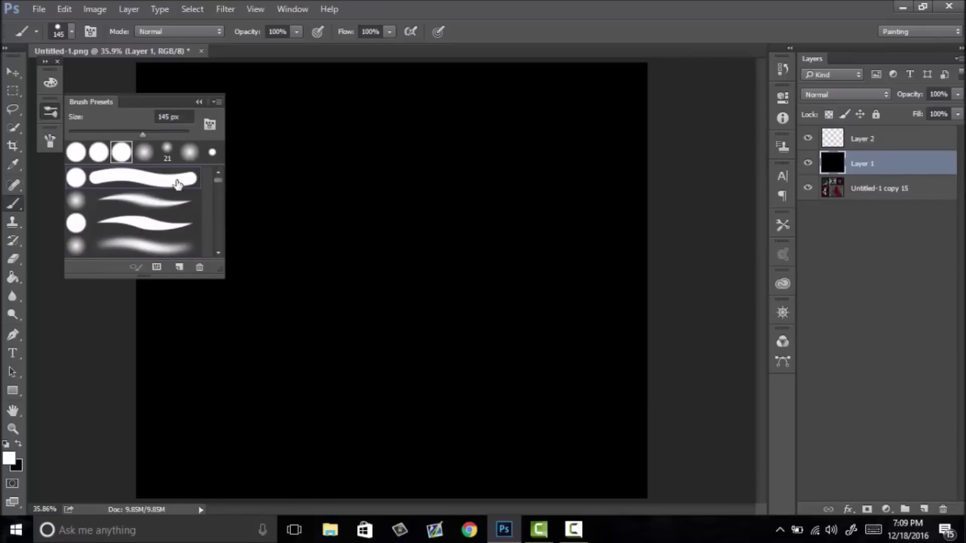
# Step: Paint white test strokes, zoom in to inspect their edges, then undo them
pyautogui.moveTo(262, 213)
pyautogui.mouseDown()
pyautogui.moveTo(355, 184)
pyautogui.moveTo(490, 302)
pyautogui.moveTo(458, 339)
pyautogui.moveTo(317, 263)
pyautogui.moveTo(297, 274)
pyautogui.mouseUp()
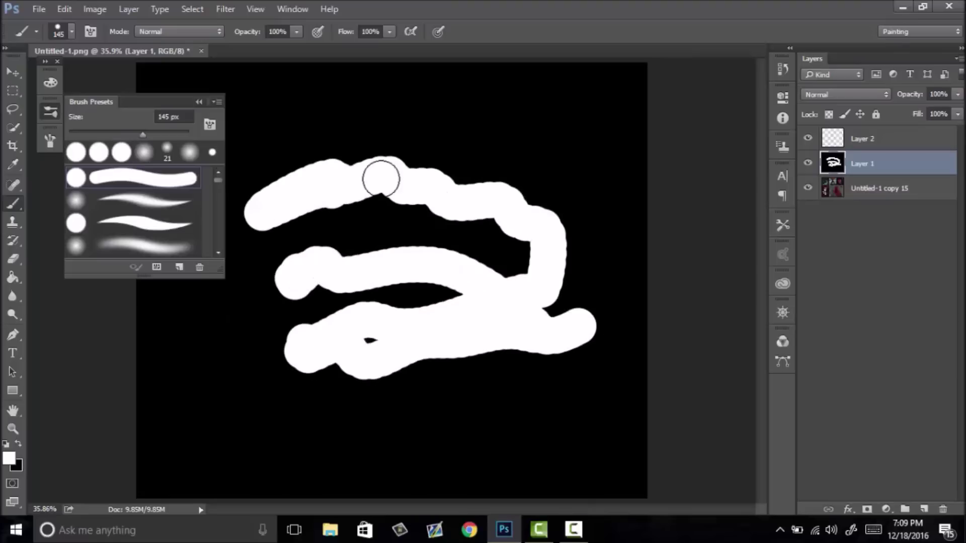
pyautogui.click(199, 101)
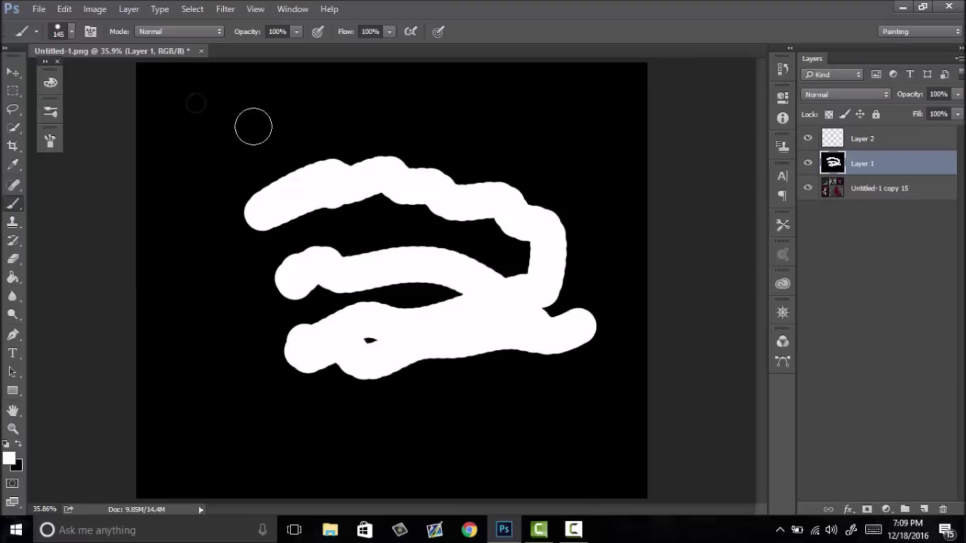
pyautogui.moveTo(234, 127); pyautogui.dragTo(557, 103)
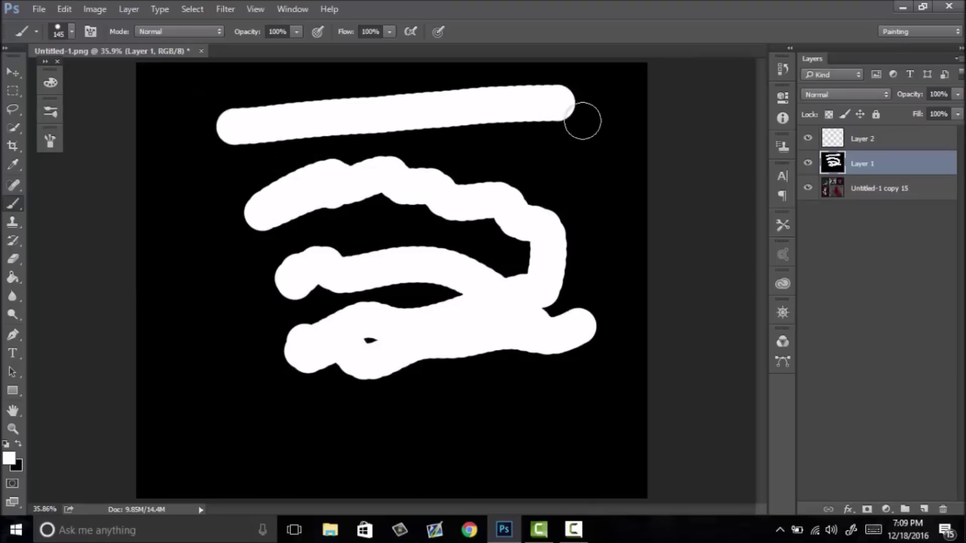
pyautogui.moveTo(523, 148); pyautogui.dragTo(259, 187)
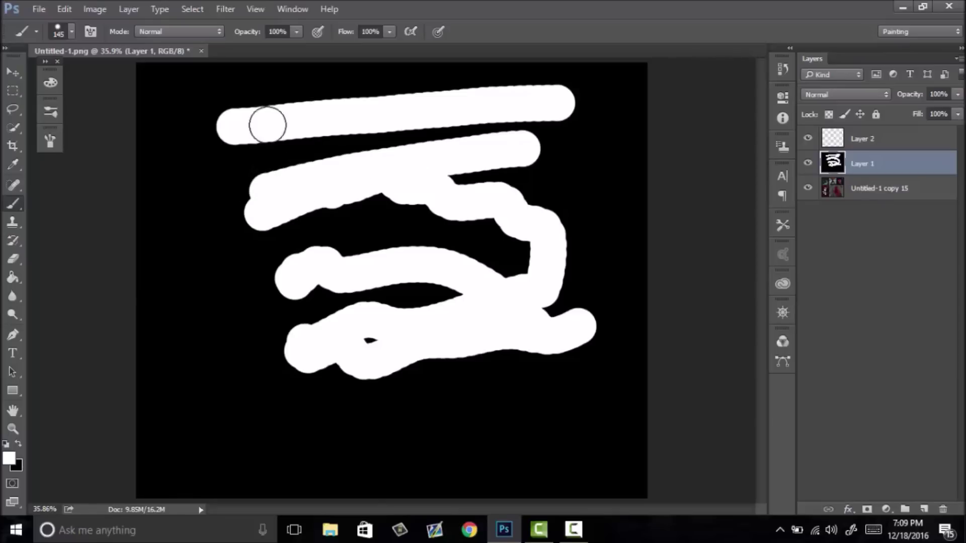
pyautogui.press('z')
pyautogui.moveTo(300, 107); pyautogui.dragTo(386, 102)
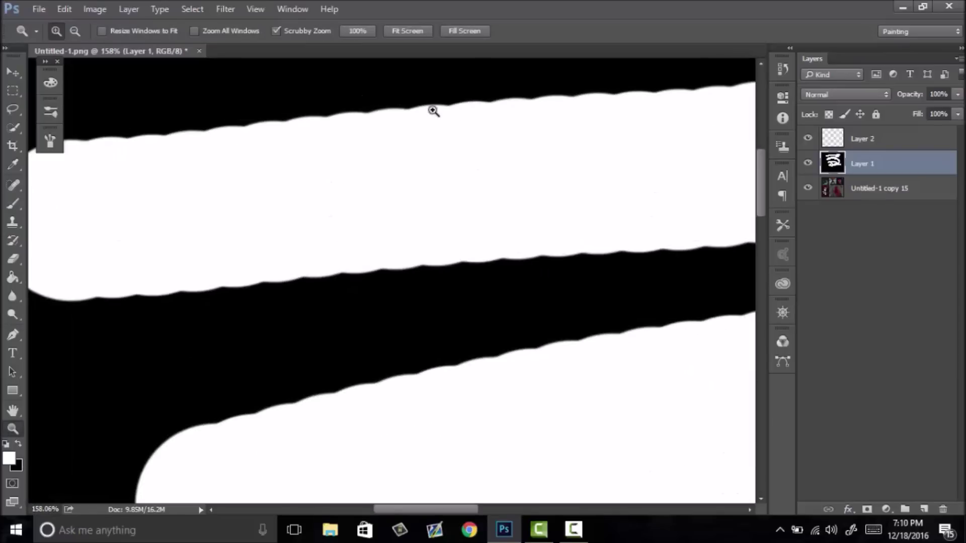
pyautogui.moveTo(448, 120)
pyautogui.mouseDown()
pyautogui.moveTo(370, 179)
pyautogui.moveTo(374, 226)
pyautogui.moveTo(431, 208)
pyautogui.mouseUp()
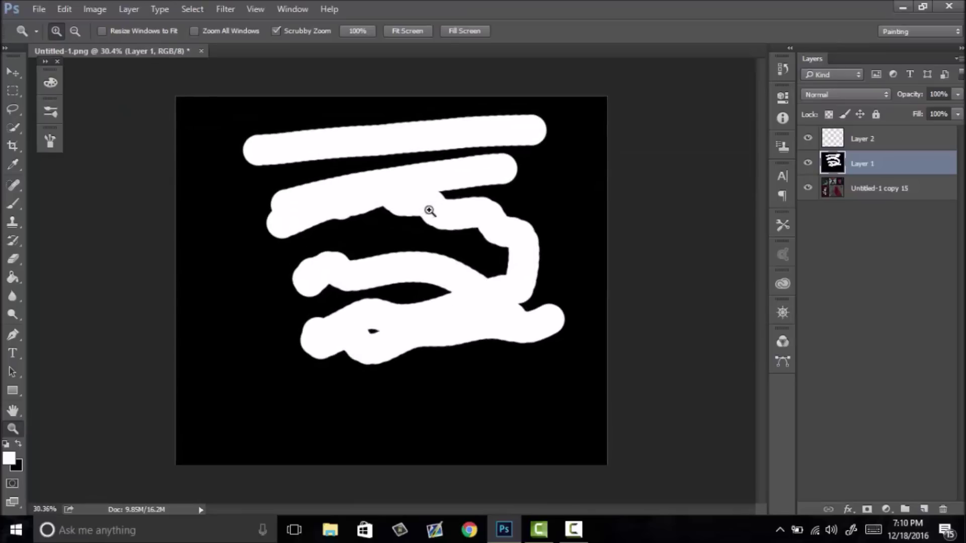
pyautogui.hotkey('ctrl', 'alt', 'z')
pyautogui.hotkey('ctrl', 'alt', 'z')
pyautogui.hotkey('ctrl', 'alt', 'z')
pyautogui.hotkey('ctrl', 'alt', 'z')
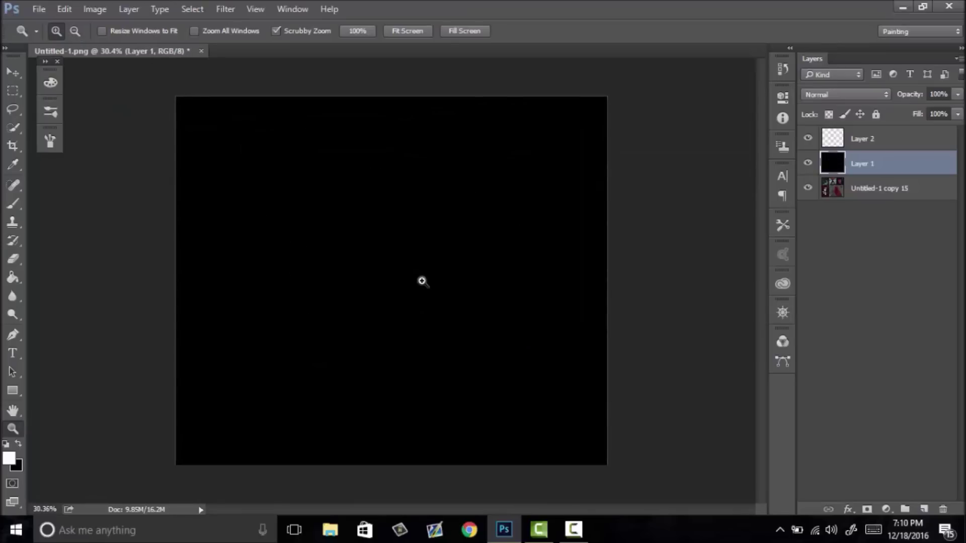
# Step: Make Layer 2 active with the Brush tool and slightly enlarge the canvas view
pyautogui.press('b')
pyautogui.click(860, 137)
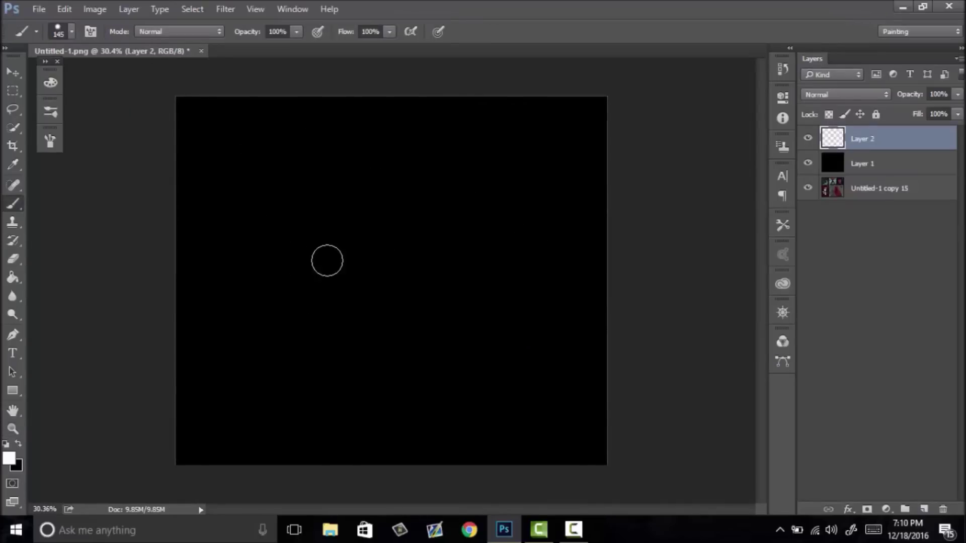
pyautogui.press('z')
pyautogui.moveTo(337, 279)
pyautogui.mouseDown()
pyautogui.moveTo(375, 254)
pyautogui.moveTo(360, 265)
pyautogui.mouseUp()
pyautogui.press('b')
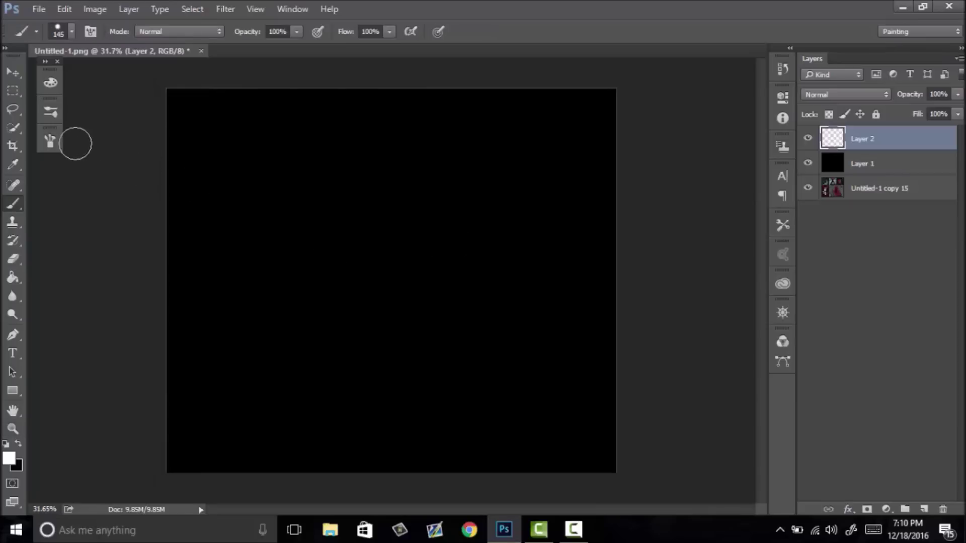
pyautogui.click(50, 141)
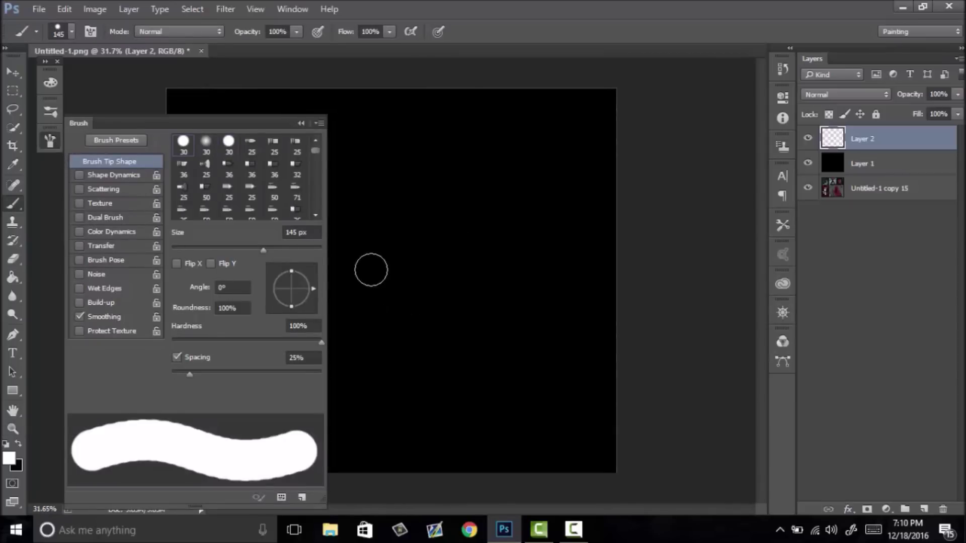
pyautogui.click(54, 143)
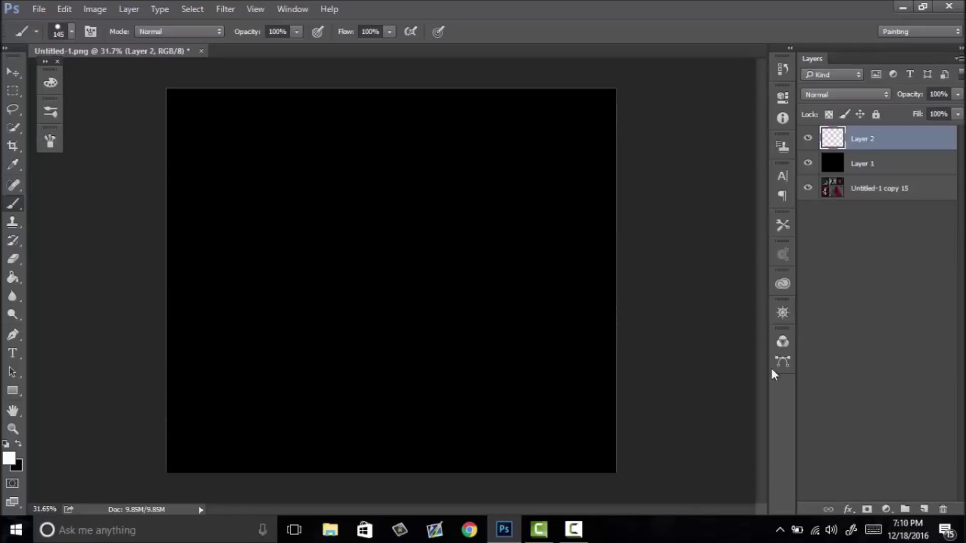
# Step: Show the Brush Presets panel, then the Brush panel with tip shape settings, via Window
pyautogui.click(290, 9)
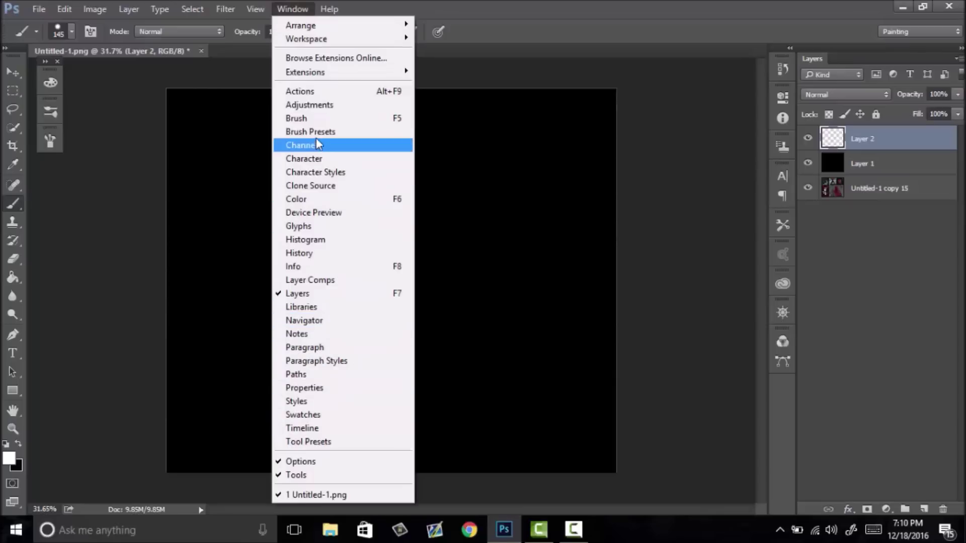
pyautogui.click(330, 132)
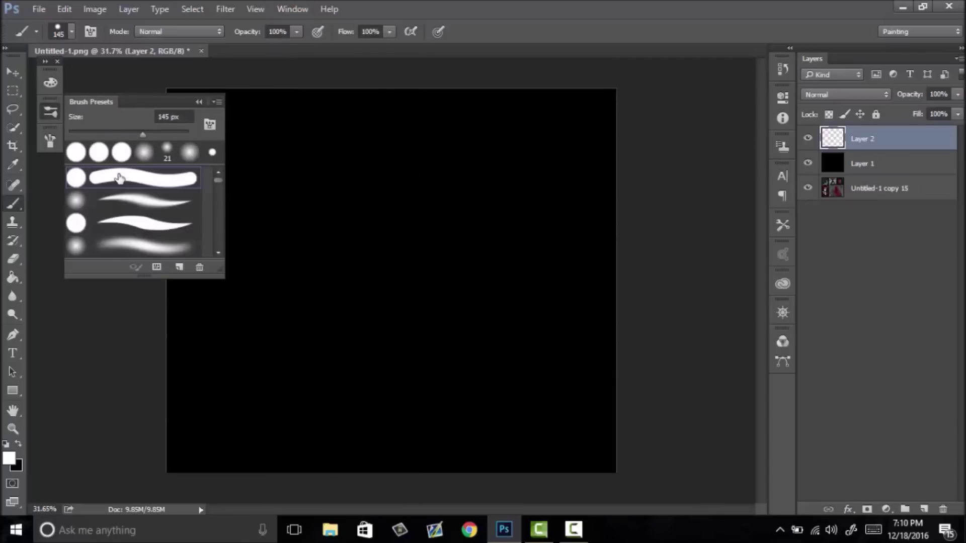
pyautogui.click(293, 9)
pyautogui.click(313, 119)
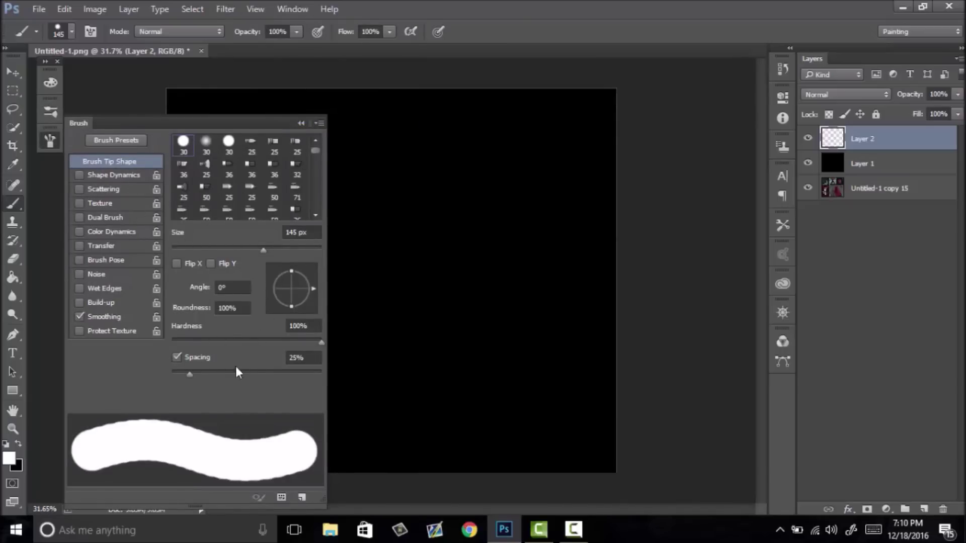
# Step: Try 182% brush spacing with a dotted test stroke, then undo it
pyautogui.moveTo(248, 369)
pyautogui.mouseDown()
pyautogui.moveTo(308, 368)
pyautogui.moveTo(277, 374)
pyautogui.mouseUp()
pyautogui.moveTo(384, 300)
pyautogui.mouseDown()
pyautogui.moveTo(473, 254)
pyautogui.moveTo(516, 183)
pyautogui.moveTo(442, 140)
pyautogui.moveTo(351, 165)
pyautogui.moveTo(374, 207)
pyautogui.moveTo(498, 270)
pyautogui.moveTo(512, 389)
pyautogui.moveTo(351, 422)
pyautogui.moveTo(477, 356)
pyautogui.moveTo(500, 358)
pyautogui.mouseUp()
pyautogui.hotkey('ctrl', 'z')
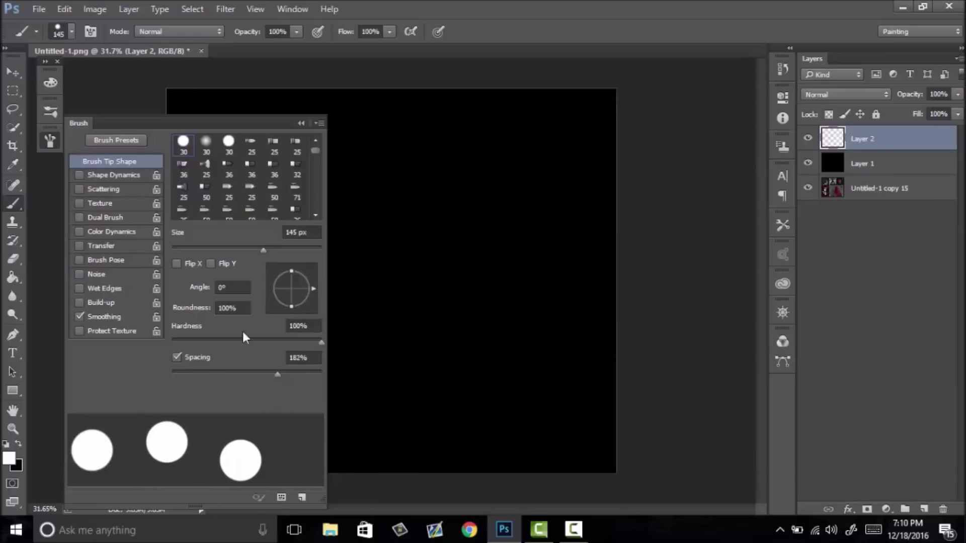
# Step: Set spacing to 1%, test continuous strokes, then undo them and Layer 2
pyautogui.moveTo(215, 372); pyautogui.dragTo(172, 375)
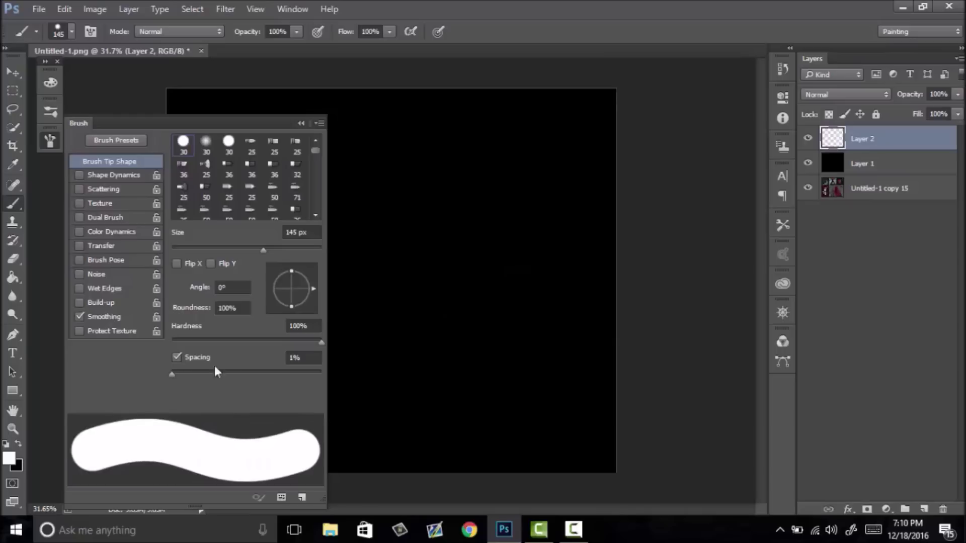
pyautogui.moveTo(357, 280)
pyautogui.mouseDown()
pyautogui.moveTo(528, 198)
pyautogui.moveTo(421, 209)
pyautogui.moveTo(338, 159)
pyautogui.moveTo(399, 198)
pyautogui.moveTo(453, 199)
pyautogui.mouseUp()
pyautogui.press('z')
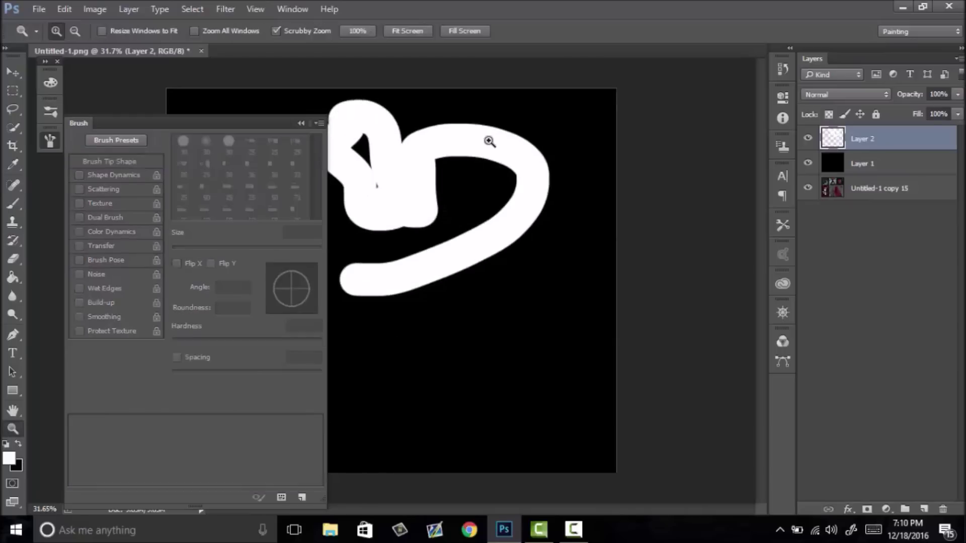
pyautogui.moveTo(491, 145)
pyautogui.mouseDown()
pyautogui.moveTo(573, 154)
pyautogui.moveTo(432, 241)
pyautogui.moveTo(456, 239)
pyautogui.mouseUp()
pyautogui.rightClick(456, 239)
pyautogui.click(486, 244)
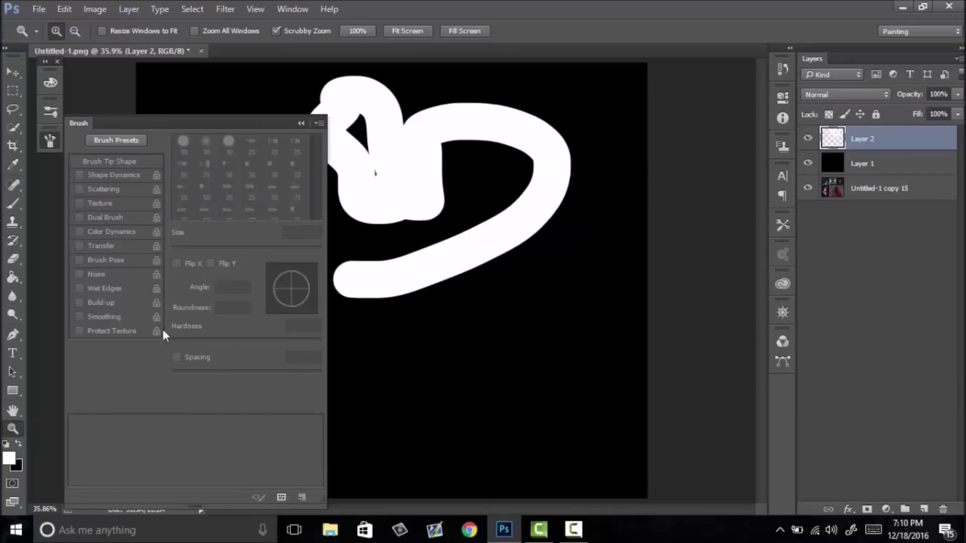
pyautogui.press('b')
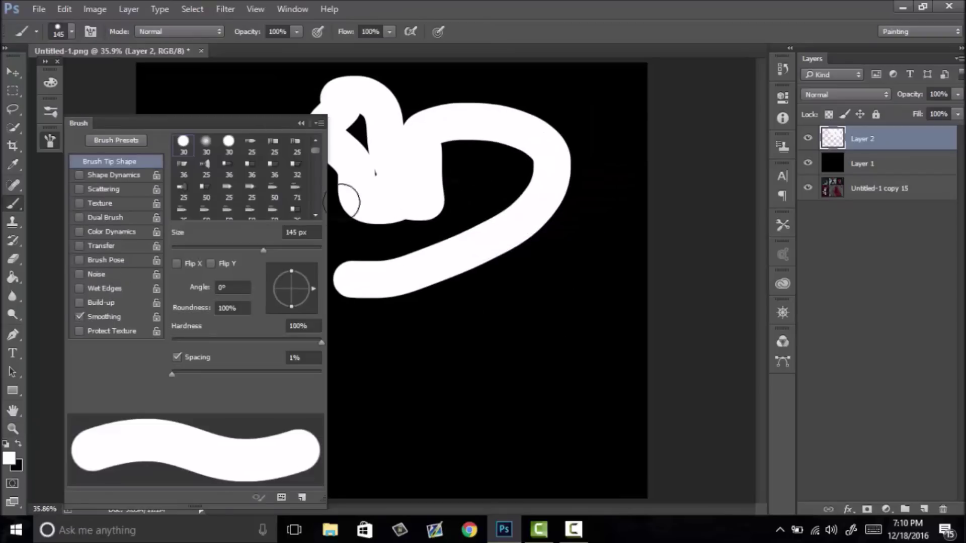
pyautogui.moveTo(403, 403)
pyautogui.mouseDown()
pyautogui.moveTo(499, 376)
pyautogui.moveTo(571, 323)
pyautogui.moveTo(521, 311)
pyautogui.moveTo(465, 228)
pyautogui.mouseUp()
pyautogui.hotkey('ctrl', 'alt', 'z')
pyautogui.hotkey('ctrl', 'alt', 'z')
pyautogui.hotkey('ctrl', 'alt', 'z')
pyautogui.hotkey('ctrl', 'alt', 'z')
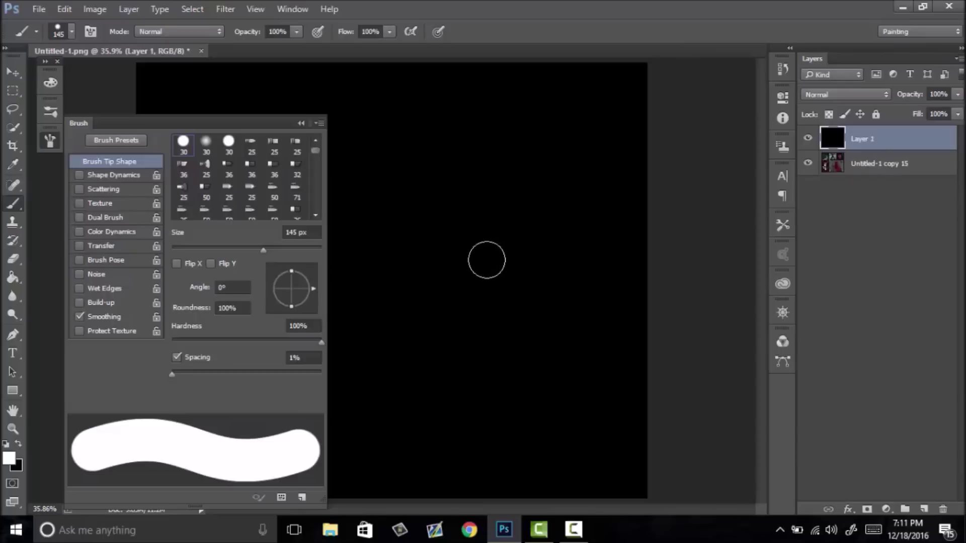
# Step: Add an empty Layer 2 and shrink the brush to 70 px, undoing the test strokes
pyautogui.click(925, 506)
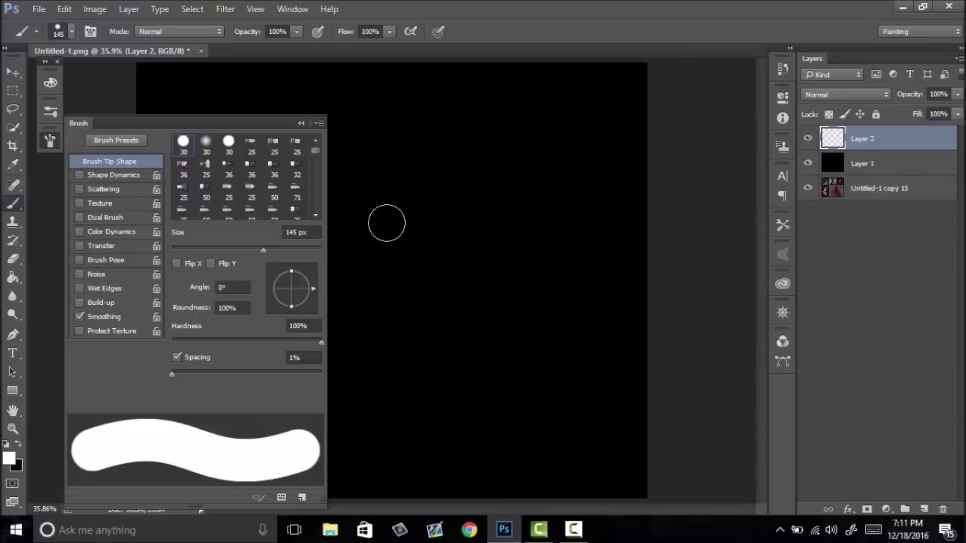
pyautogui.moveTo(386, 224)
pyautogui.mouseDown()
pyautogui.moveTo(498, 421)
pyautogui.moveTo(556, 168)
pyautogui.mouseUp()
pyautogui.hotkey('ctrl', 'alt', 'z')
pyautogui.moveTo(255, 249); pyautogui.dragTo(223, 250)
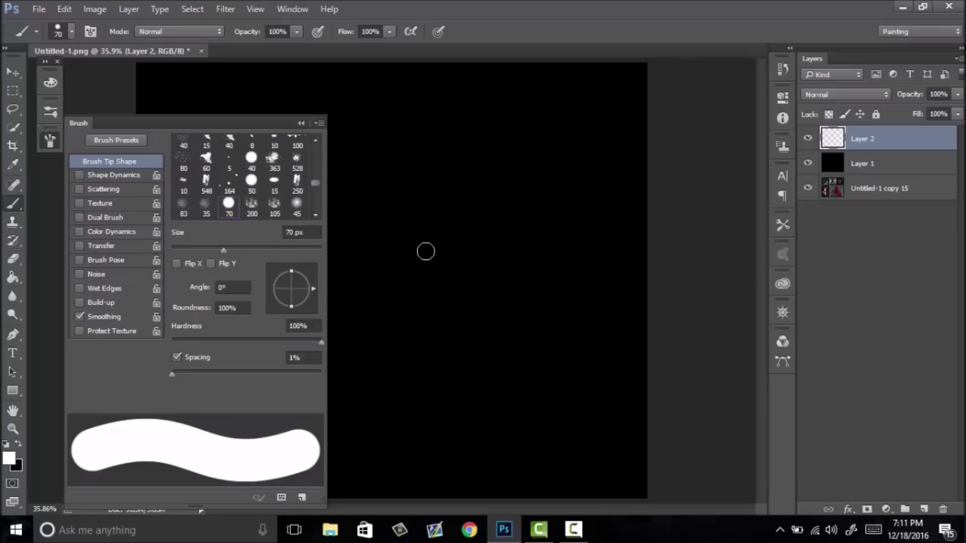
pyautogui.moveTo(431, 271)
pyautogui.mouseDown()
pyautogui.moveTo(437, 177)
pyautogui.moveTo(500, 130)
pyautogui.mouseUp()
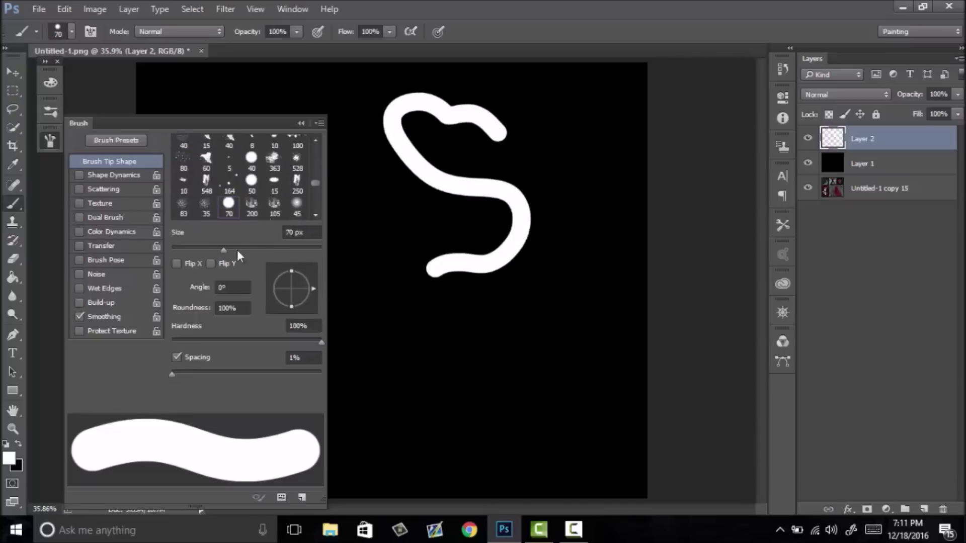
pyautogui.hotkey('ctrl', 'alt', 'z')
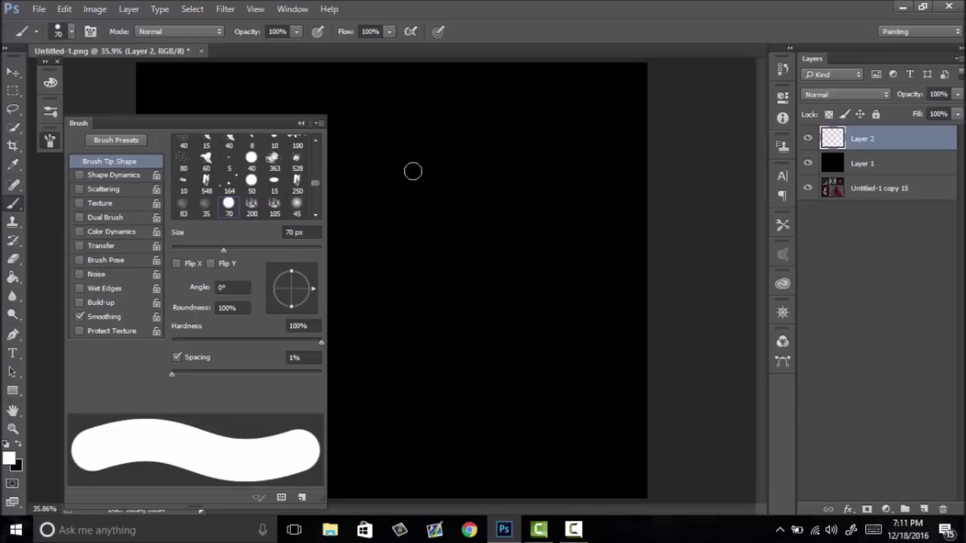
# Step: Paint practice curves and dots with the 70 px brush, then undo them all
pyautogui.moveTo(403, 139)
pyautogui.mouseDown()
pyautogui.moveTo(458, 216)
pyautogui.moveTo(414, 321)
pyautogui.moveTo(502, 344)
pyautogui.mouseUp()
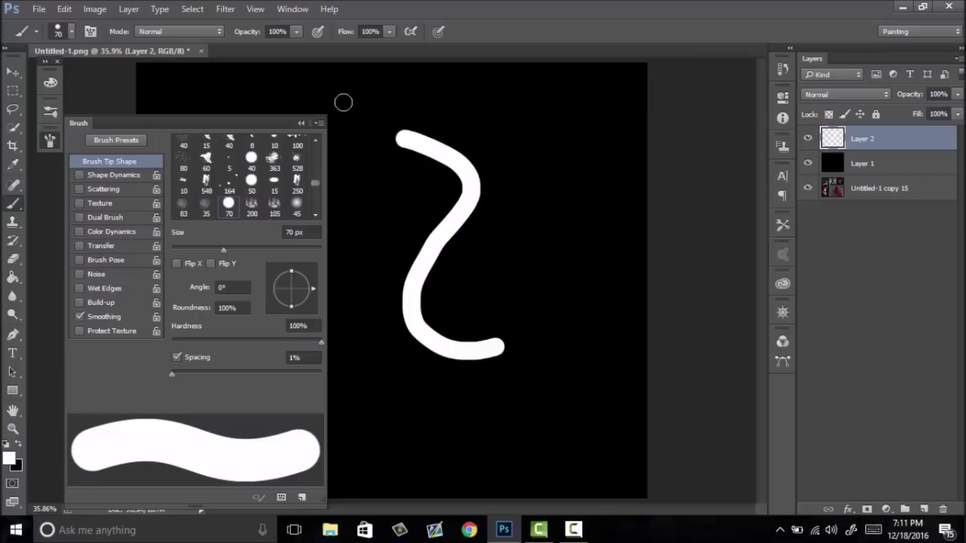
pyautogui.moveTo(344, 99)
pyautogui.mouseDown()
pyautogui.moveTo(524, 134)
pyautogui.moveTo(603, 185)
pyautogui.mouseUp()
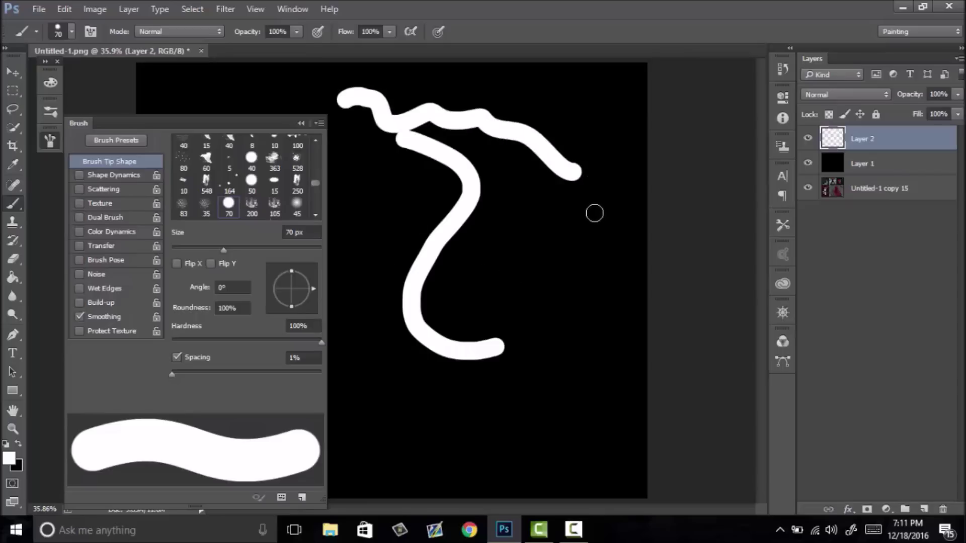
pyautogui.moveTo(571, 217)
pyautogui.mouseDown()
pyautogui.moveTo(515, 243)
pyautogui.moveTo(539, 321)
pyautogui.mouseUp()
pyautogui.moveTo(575, 289); pyautogui.dragTo(486, 423)
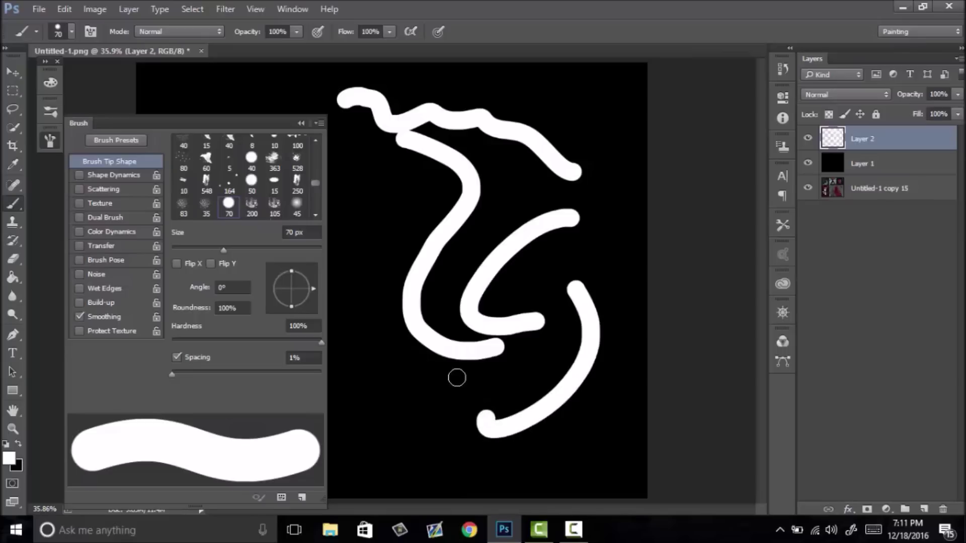
pyautogui.moveTo(458, 378); pyautogui.dragTo(455, 459)
pyautogui.click(495, 387)
pyautogui.click(527, 379)
pyautogui.moveTo(498, 405); pyautogui.dragTo(518, 402)
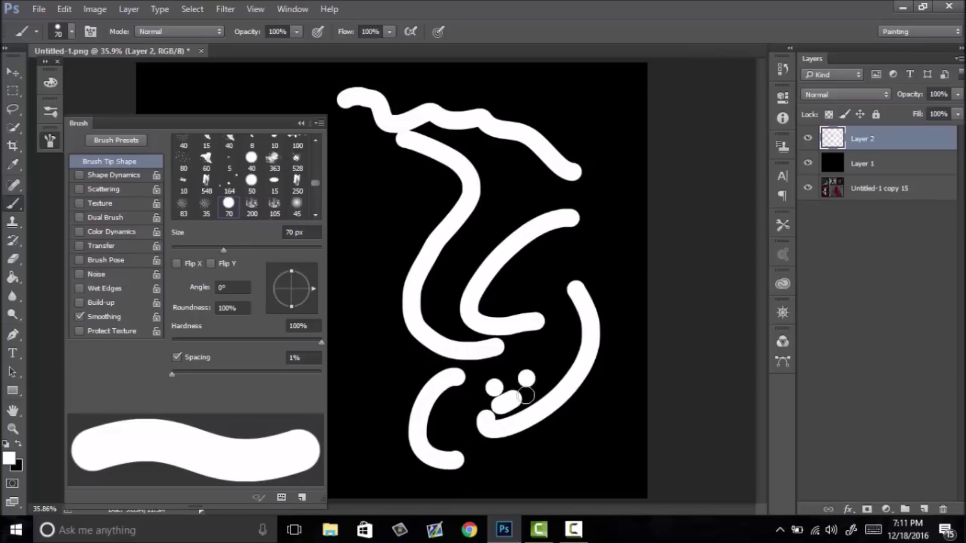
pyautogui.hotkey('ctrl', 'z')
pyautogui.hotkey('ctrl', 'alt', 'z')
pyautogui.hotkey('ctrl', 'alt', 'z')
pyautogui.hotkey('ctrl', 'alt', 'z')
pyautogui.hotkey('ctrl', 'alt', 'z')
pyautogui.hotkey('ctrl', 'alt', 'z')
pyautogui.hotkey('ctrl', 'alt', 'z')
pyautogui.hotkey('ctrl', 'alt', 'z')
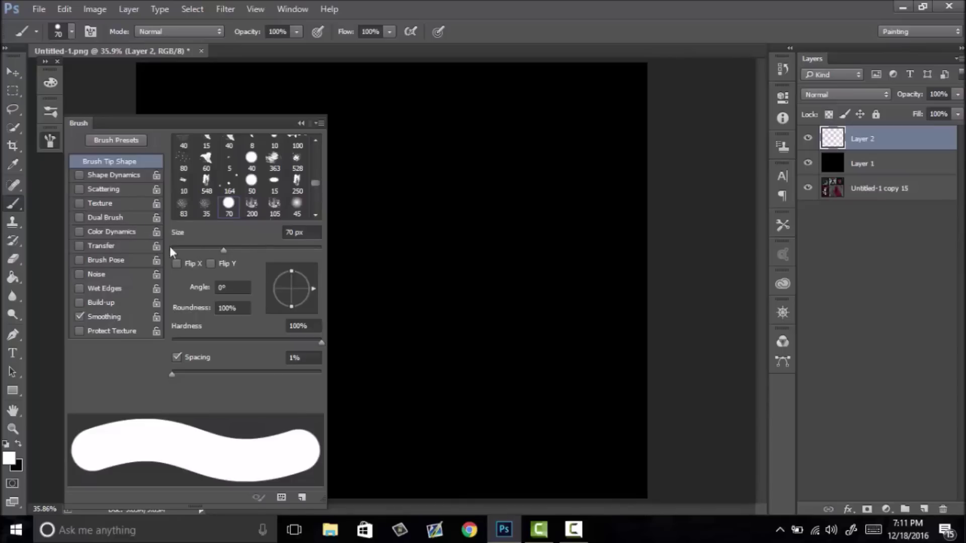
# Step: Turn on Shape Dynamics with size controlled by Pen Pressure and set brush size to 40 px
pyautogui.click(128, 176)
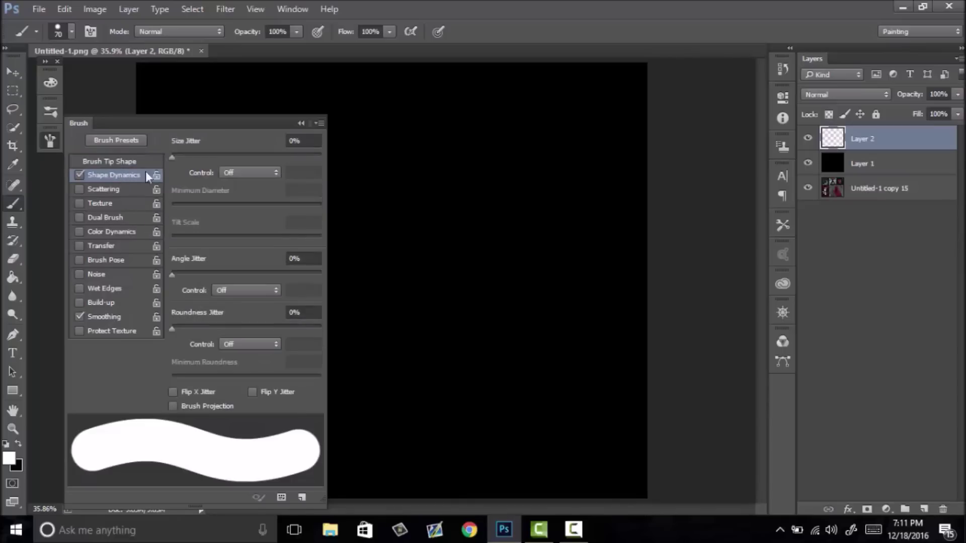
pyautogui.click(238, 173)
pyautogui.click(242, 198)
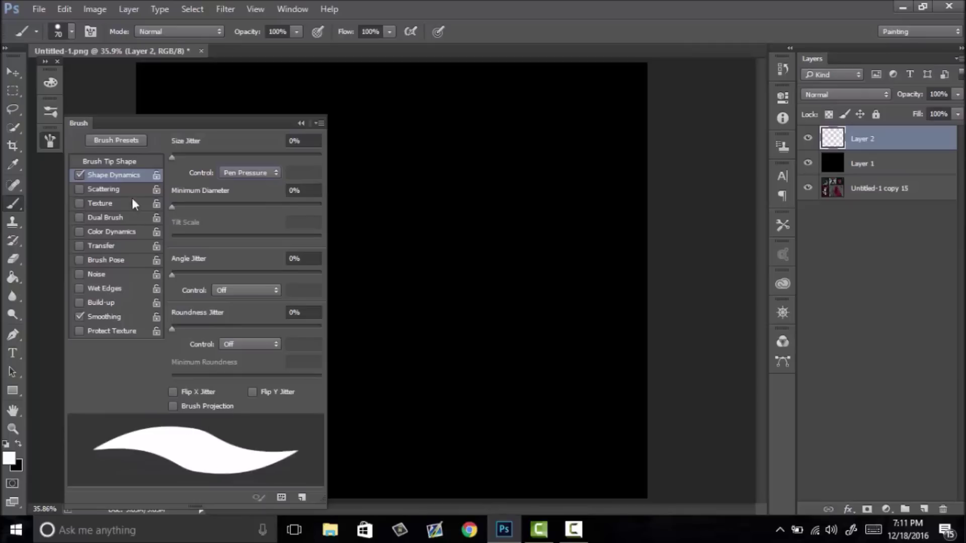
pyautogui.click(128, 163)
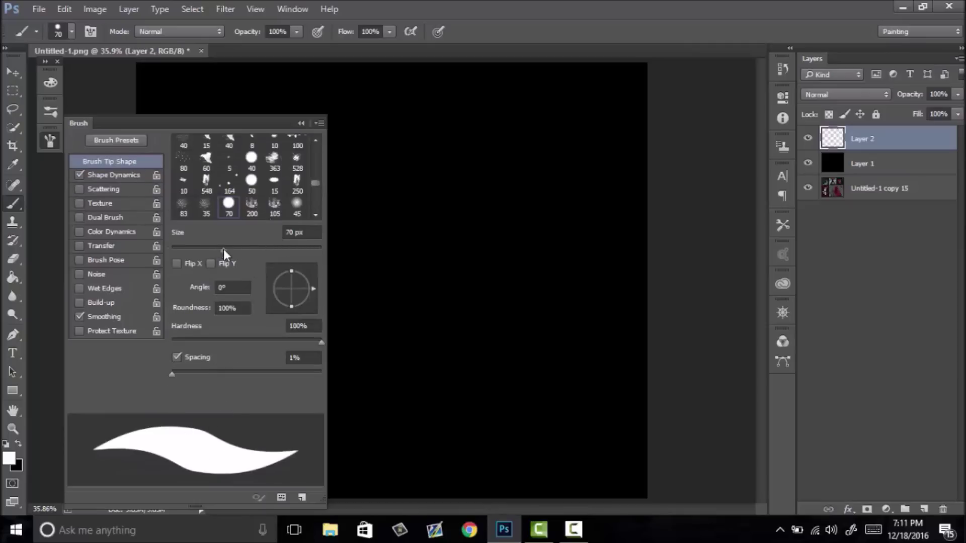
pyautogui.moveTo(223, 249); pyautogui.dragTo(202, 250)
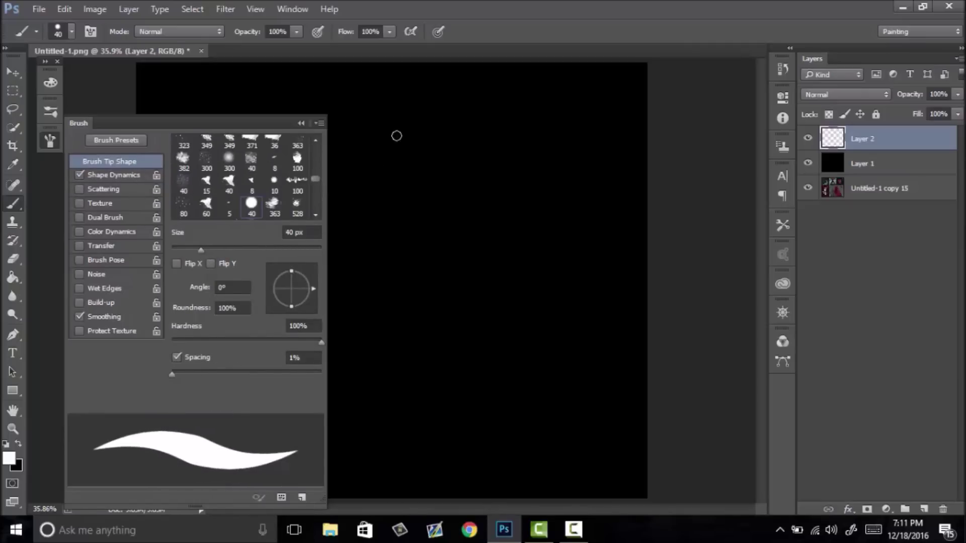
# Step: Paint tapered pressure-sensitive test strokes, then undo the most recent ones
pyautogui.moveTo(376, 147)
pyautogui.mouseDown()
pyautogui.moveTo(418, 155)
pyautogui.moveTo(367, 245)
pyautogui.moveTo(565, 181)
pyautogui.moveTo(552, 261)
pyautogui.mouseUp()
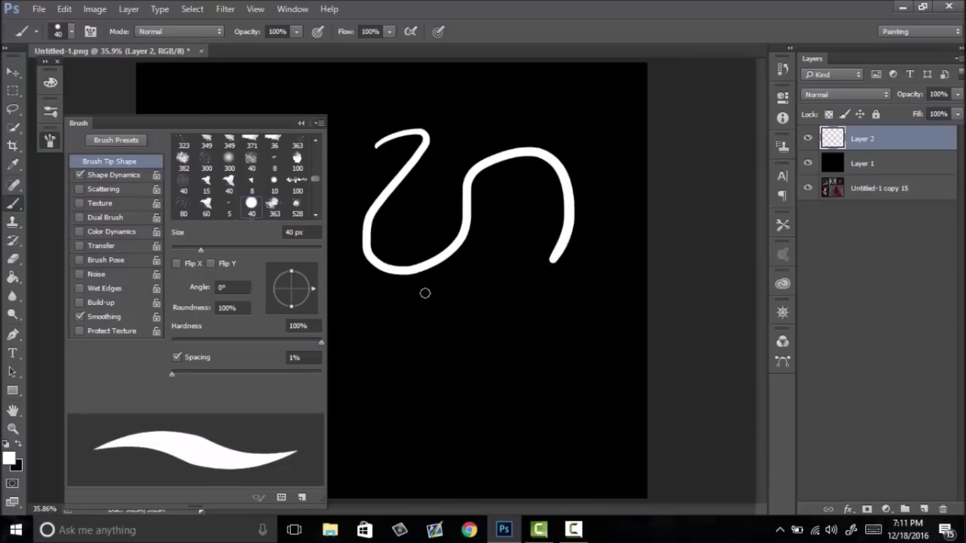
pyautogui.moveTo(419, 302)
pyautogui.mouseDown()
pyautogui.moveTo(443, 379)
pyautogui.moveTo(481, 342)
pyautogui.mouseUp()
pyautogui.moveTo(475, 272)
pyautogui.mouseDown()
pyautogui.moveTo(486, 414)
pyautogui.moveTo(521, 426)
pyautogui.mouseUp()
pyautogui.moveTo(422, 96)
pyautogui.mouseDown()
pyautogui.moveTo(524, 133)
pyautogui.moveTo(619, 122)
pyautogui.moveTo(572, 368)
pyautogui.moveTo(589, 382)
pyautogui.mouseUp()
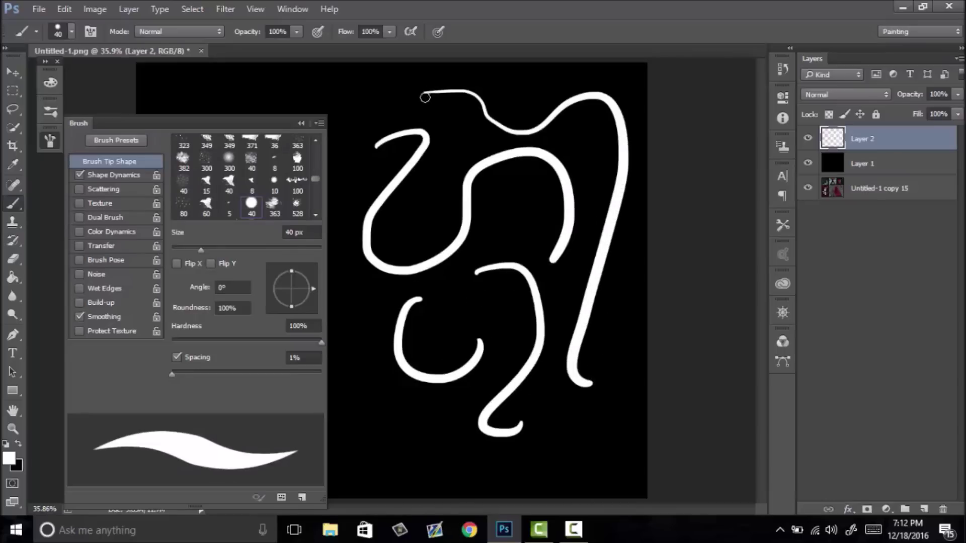
pyautogui.moveTo(612, 345)
pyautogui.mouseDown()
pyautogui.moveTo(615, 392)
pyautogui.moveTo(556, 438)
pyautogui.mouseUp()
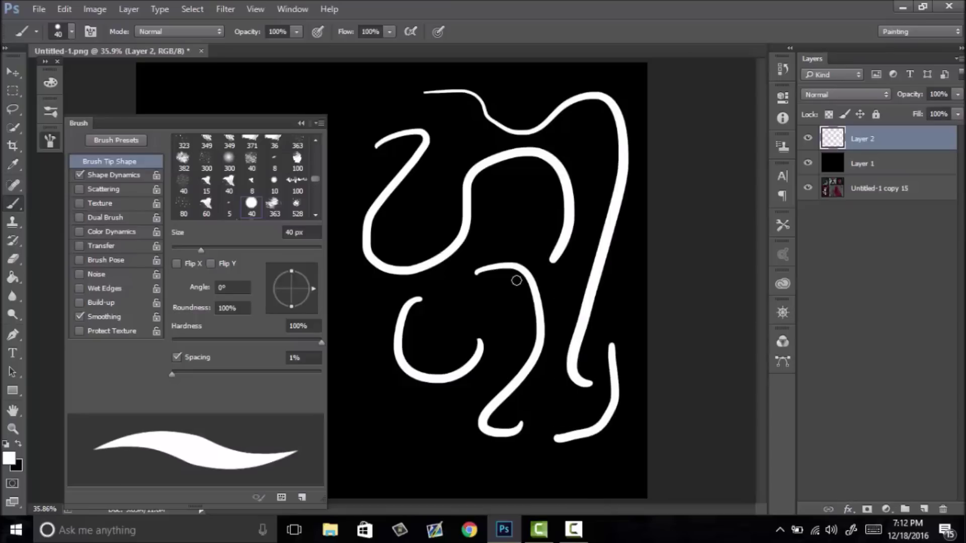
pyautogui.moveTo(511, 234)
pyautogui.mouseDown()
pyautogui.moveTo(478, 270)
pyautogui.moveTo(415, 293)
pyautogui.moveTo(422, 277)
pyautogui.moveTo(520, 331)
pyautogui.moveTo(495, 322)
pyautogui.moveTo(439, 268)
pyautogui.moveTo(452, 61)
pyautogui.moveTo(348, 162)
pyautogui.moveTo(386, 152)
pyautogui.moveTo(340, 83)
pyautogui.moveTo(297, 87)
pyautogui.mouseUp()
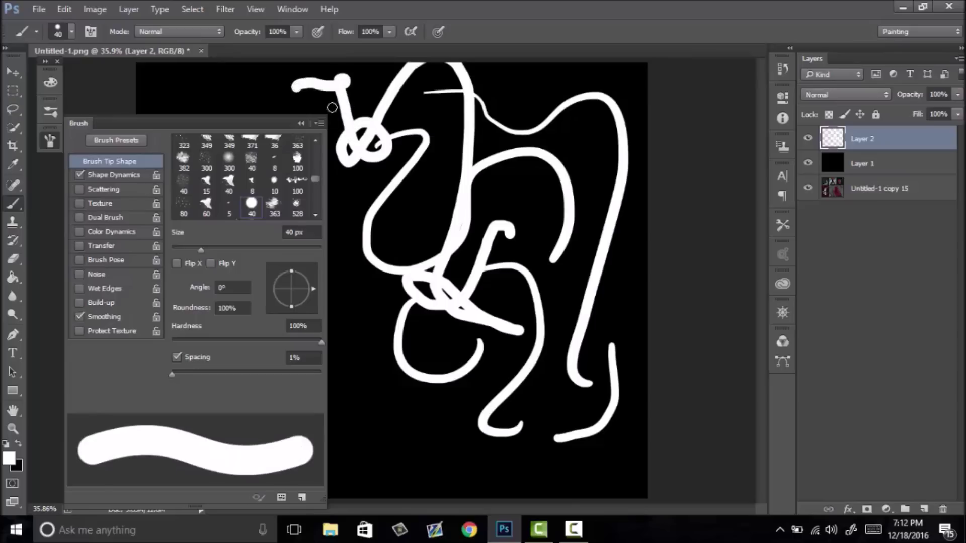
pyautogui.moveTo(385, 137); pyautogui.dragTo(366, 262)
pyautogui.moveTo(372, 323)
pyautogui.mouseDown()
pyautogui.moveTo(358, 437)
pyautogui.moveTo(405, 463)
pyautogui.mouseUp()
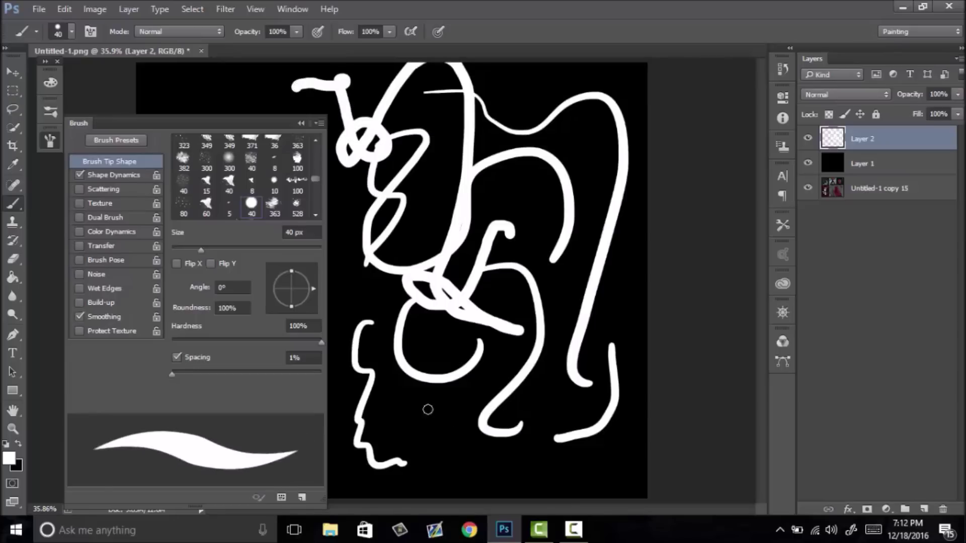
pyautogui.moveTo(413, 428)
pyautogui.mouseDown()
pyautogui.moveTo(486, 466)
pyautogui.moveTo(600, 412)
pyautogui.mouseUp()
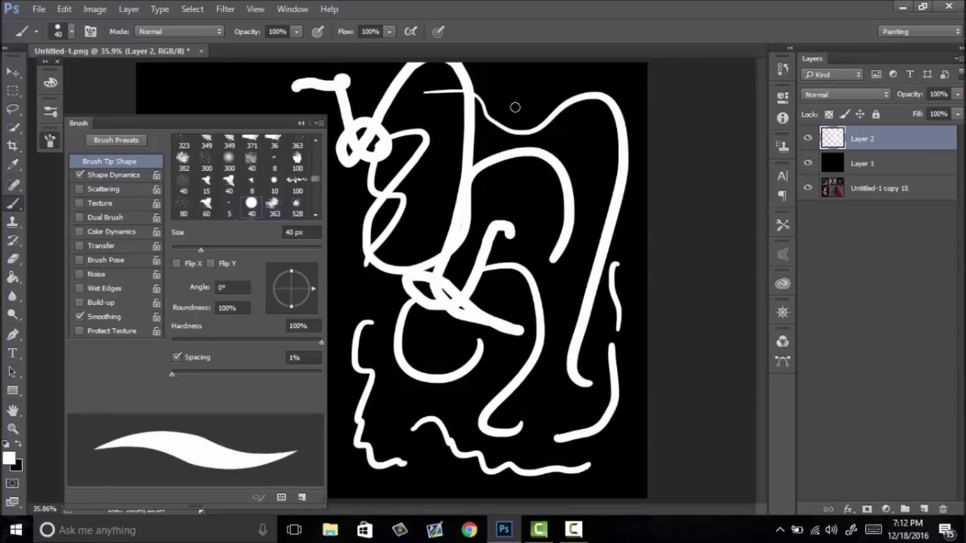
pyautogui.hotkey('ctrl', 'alt', 'z')
pyautogui.hotkey('ctrl', 'alt', 'z')
pyautogui.hotkey('ctrl', 'alt', 'z')
pyautogui.hotkey('ctrl', 'alt', 'z')
pyautogui.hotkey('ctrl', 'alt', 'z')
pyautogui.hotkey('ctrl', 'alt', 'z')
pyautogui.hotkey('ctrl', 'alt', 'z')
pyautogui.hotkey('ctrl', 'alt', 'z')
pyautogui.hotkey('ctrl', 'alt', 'z')
pyautogui.hotkey('ctrl', 'alt', 'z')
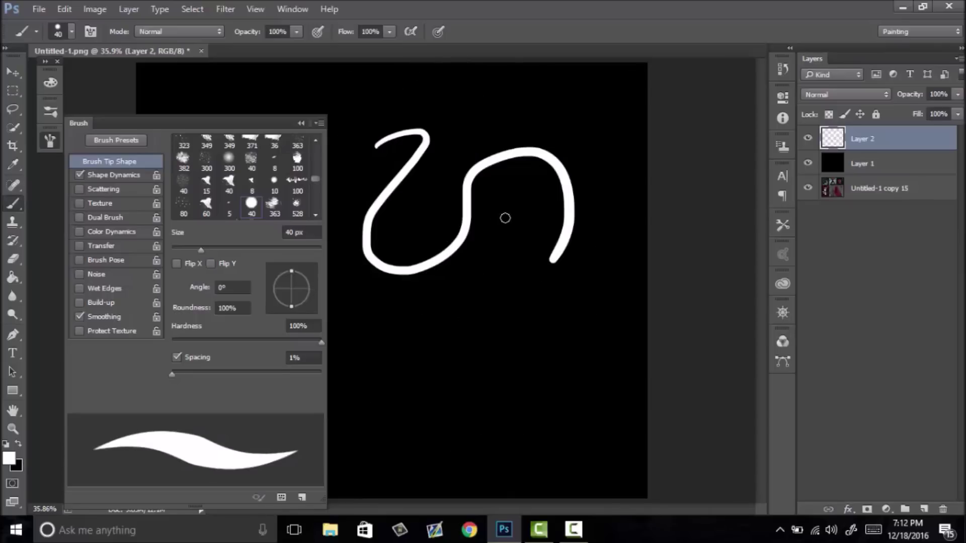
pyautogui.hotkey('ctrl', 'alt', 'z')
# Step: Paint more practice strokes, then step back to clear them and Layer 2
pyautogui.moveTo(395, 138); pyautogui.dragTo(611, 132)
pyautogui.moveTo(413, 181)
pyautogui.mouseDown()
pyautogui.moveTo(508, 183)
pyautogui.moveTo(511, 270)
pyautogui.moveTo(548, 263)
pyautogui.mouseUp()
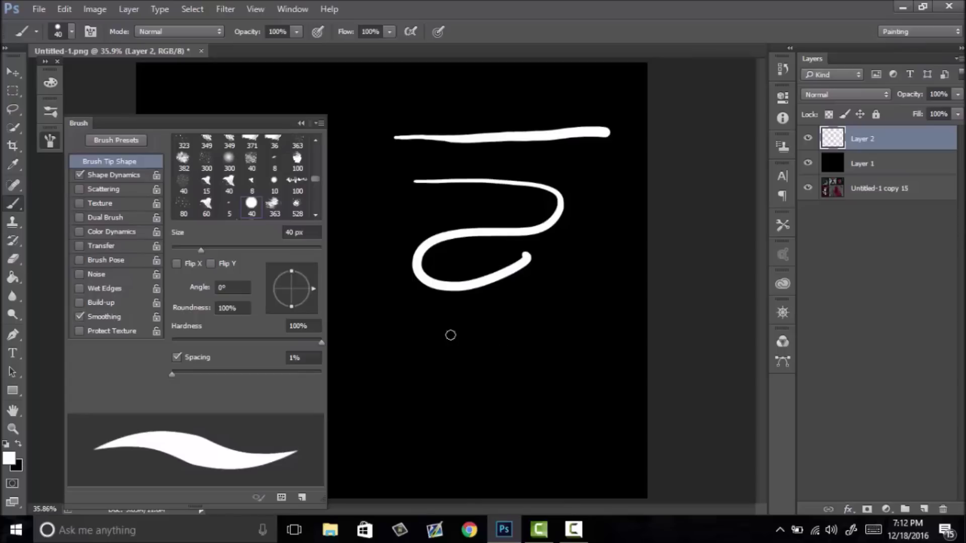
pyautogui.moveTo(387, 320); pyautogui.dragTo(598, 326)
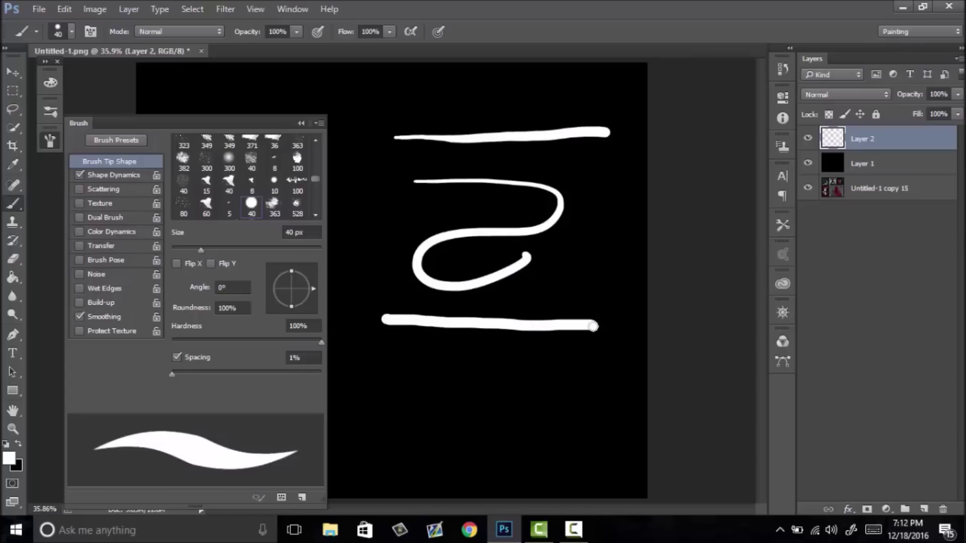
pyautogui.moveTo(388, 375); pyautogui.dragTo(622, 363)
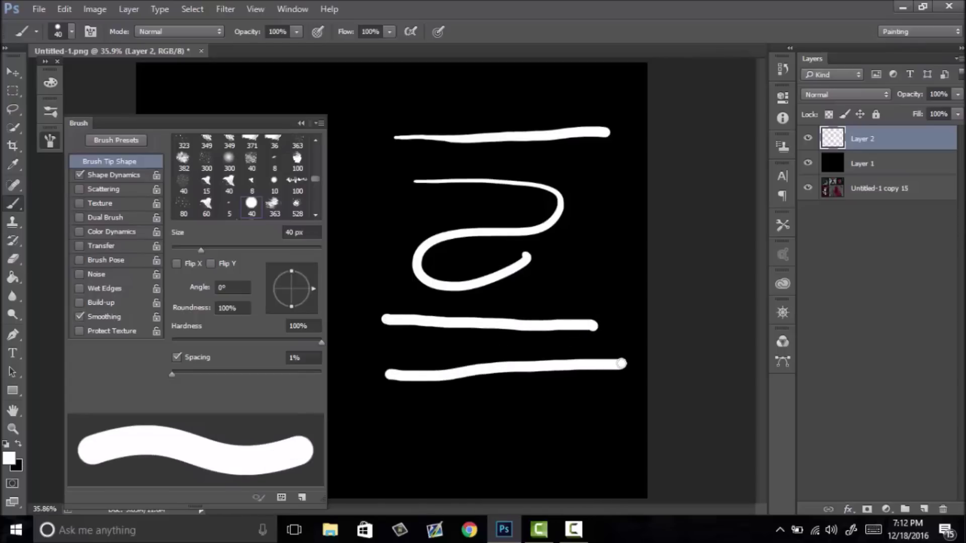
pyautogui.moveTo(592, 286)
pyautogui.mouseDown()
pyautogui.moveTo(617, 283)
pyautogui.moveTo(626, 318)
pyautogui.moveTo(611, 312)
pyautogui.mouseUp()
pyautogui.hotkey('ctrl', 'z')
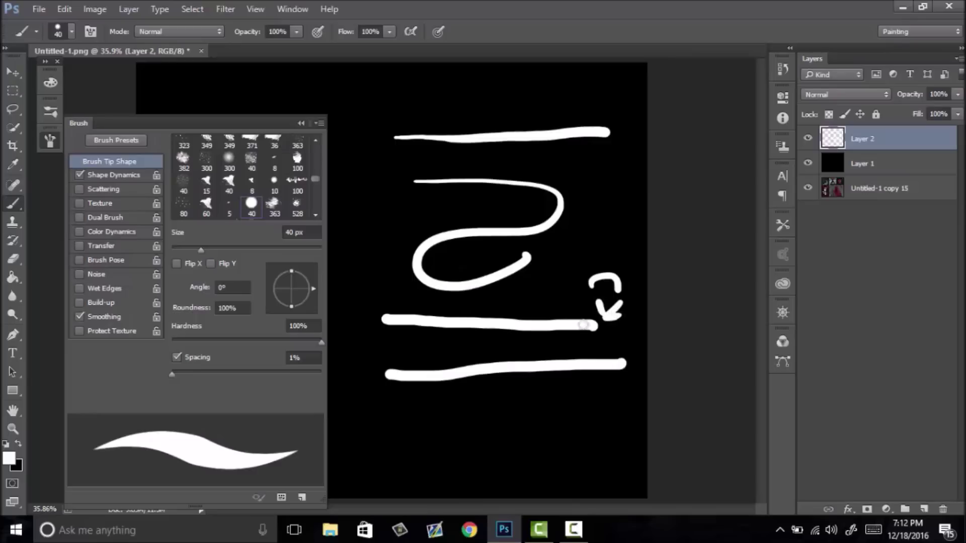
pyautogui.moveTo(380, 110)
pyautogui.mouseDown()
pyautogui.moveTo(547, 116)
pyautogui.moveTo(487, 118)
pyautogui.moveTo(416, 88)
pyautogui.moveTo(234, 86)
pyautogui.moveTo(298, 94)
pyautogui.moveTo(389, 137)
pyautogui.moveTo(356, 235)
pyautogui.moveTo(385, 261)
pyautogui.mouseUp()
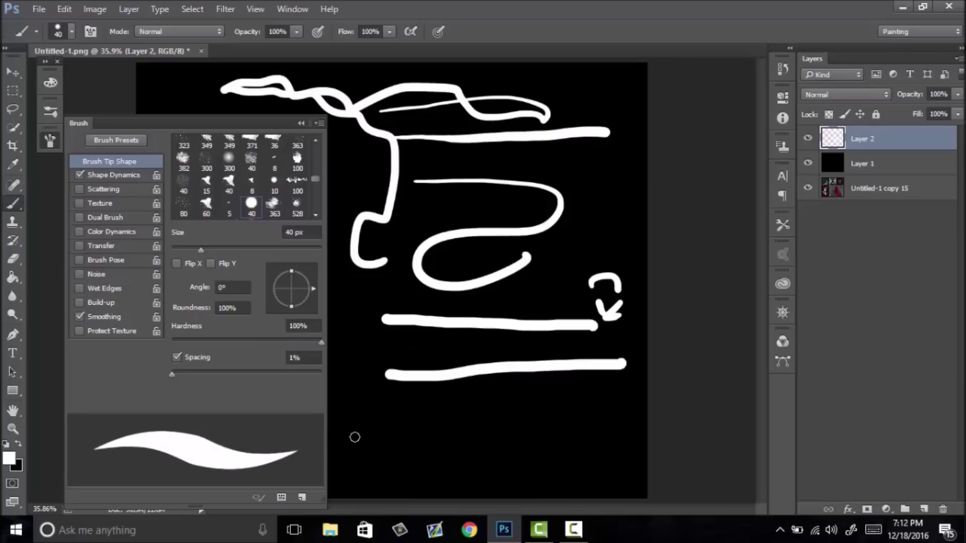
pyautogui.moveTo(347, 405)
pyautogui.mouseDown()
pyautogui.moveTo(489, 456)
pyautogui.moveTo(565, 442)
pyautogui.mouseUp()
pyautogui.hotkey('ctrl', 'alt', 'z')
pyautogui.hotkey('ctrl', 'alt', 'z')
pyautogui.hotkey('ctrl', 'alt', 'z')
pyautogui.hotkey('ctrl', 'alt', 'z')
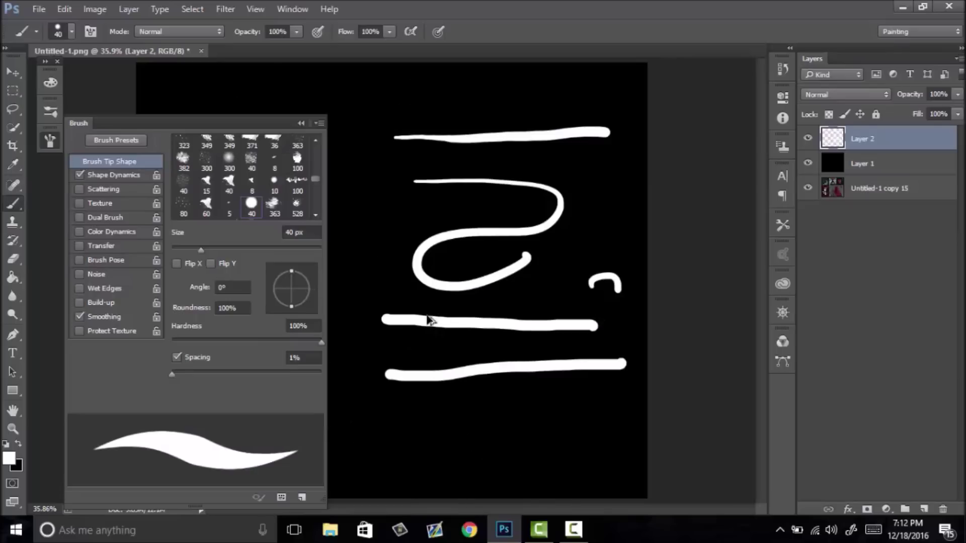
pyautogui.hotkey('ctrl', 'alt', 'z')
pyautogui.hotkey('ctrl', 'alt', 'z')
pyautogui.hotkey('ctrl', 'alt', 'z')
pyautogui.hotkey('ctrl', 'alt', 'z')
pyautogui.hotkey('ctrl', 'alt', 'z')
pyautogui.hotkey('ctrl', 'alt', 'z')
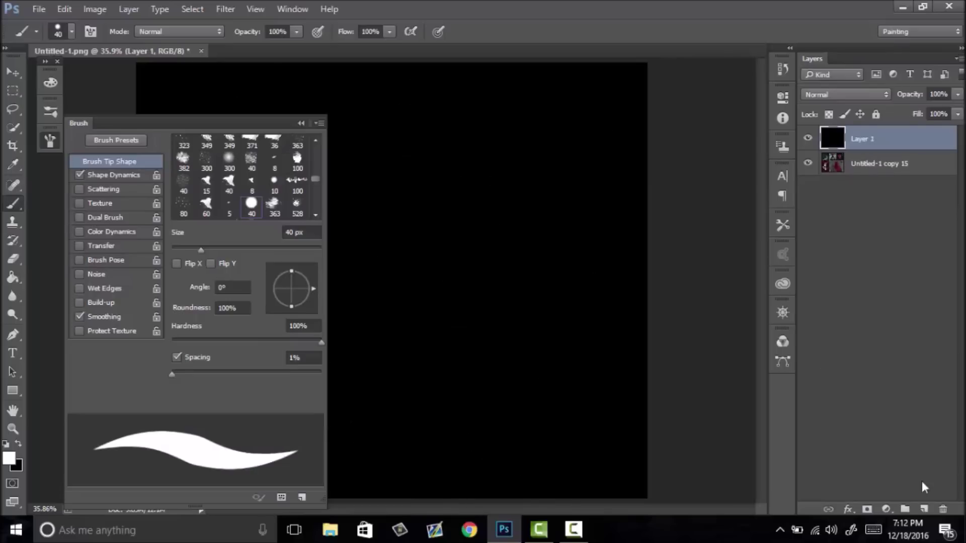
# Step: Add an empty Layer 2, make opacity follow pen pressure, and paint fading test strokes
pyautogui.click(924, 510)
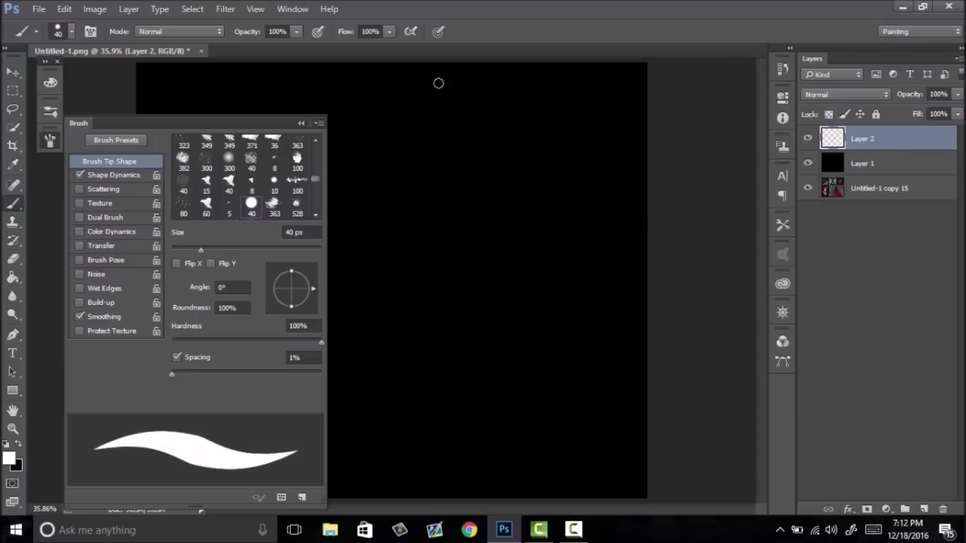
pyautogui.click(317, 32)
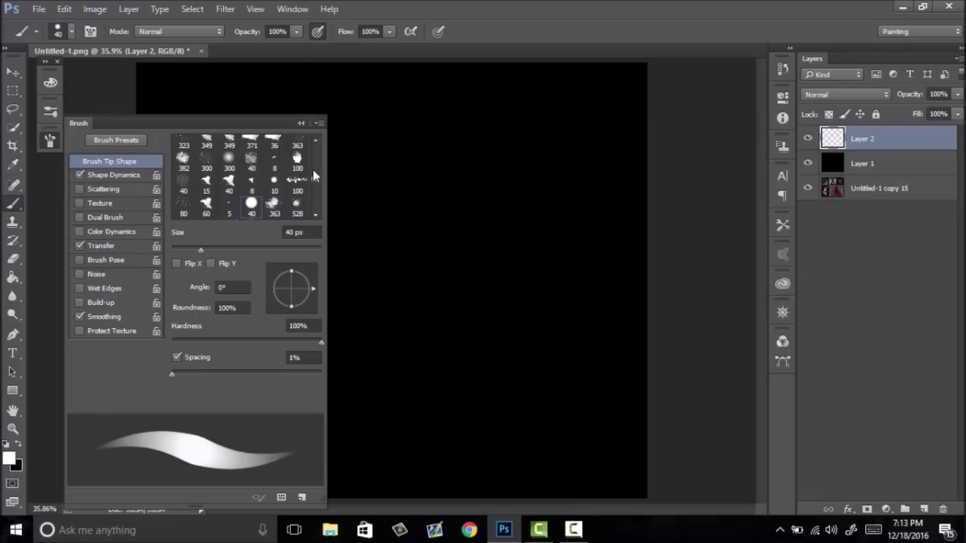
pyautogui.moveTo(420, 186); pyautogui.dragTo(464, 343)
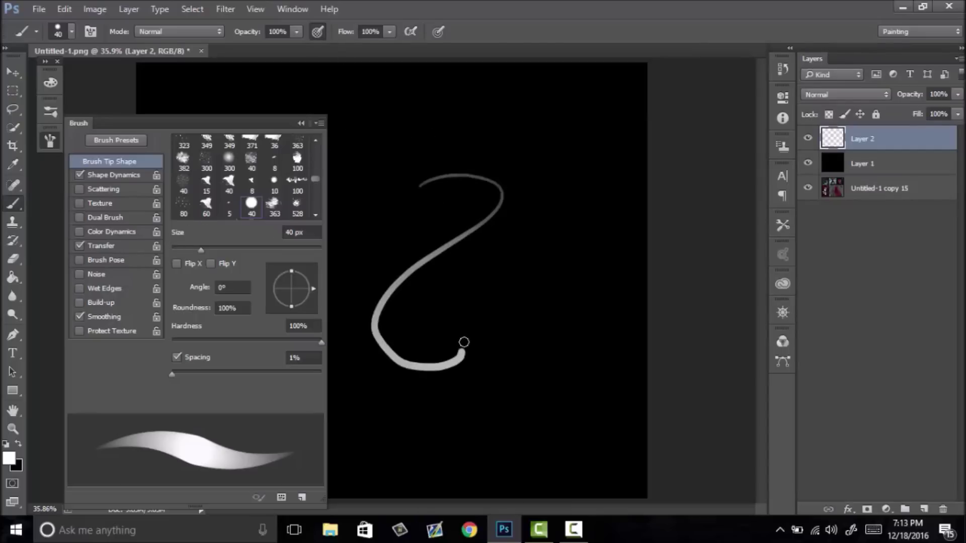
pyautogui.moveTo(458, 301)
pyautogui.mouseDown()
pyautogui.moveTo(379, 239)
pyautogui.moveTo(408, 161)
pyautogui.moveTo(493, 174)
pyautogui.mouseUp()
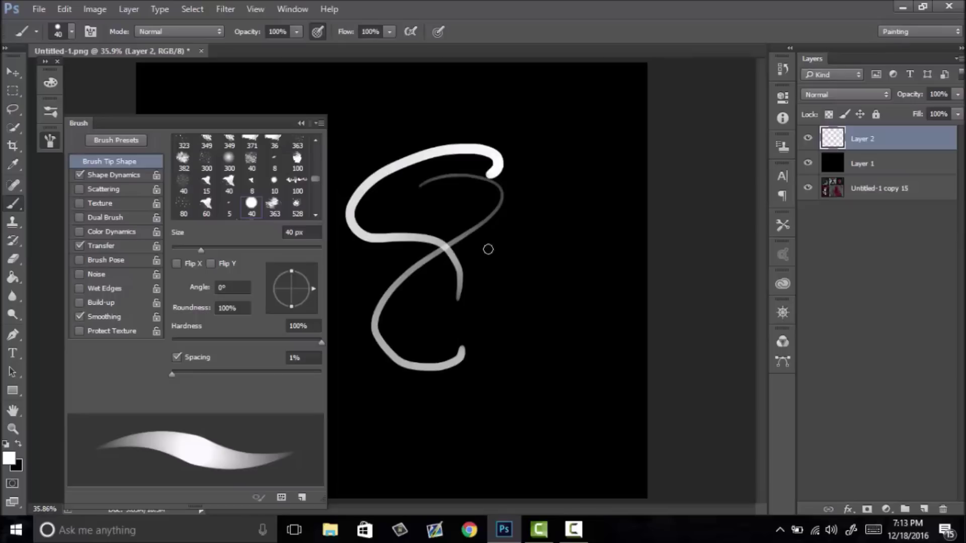
pyautogui.moveTo(506, 233)
pyautogui.mouseDown()
pyautogui.moveTo(554, 246)
pyautogui.moveTo(541, 230)
pyautogui.mouseUp()
pyautogui.moveTo(526, 185)
pyautogui.mouseDown()
pyautogui.moveTo(579, 194)
pyautogui.moveTo(553, 297)
pyautogui.mouseUp()
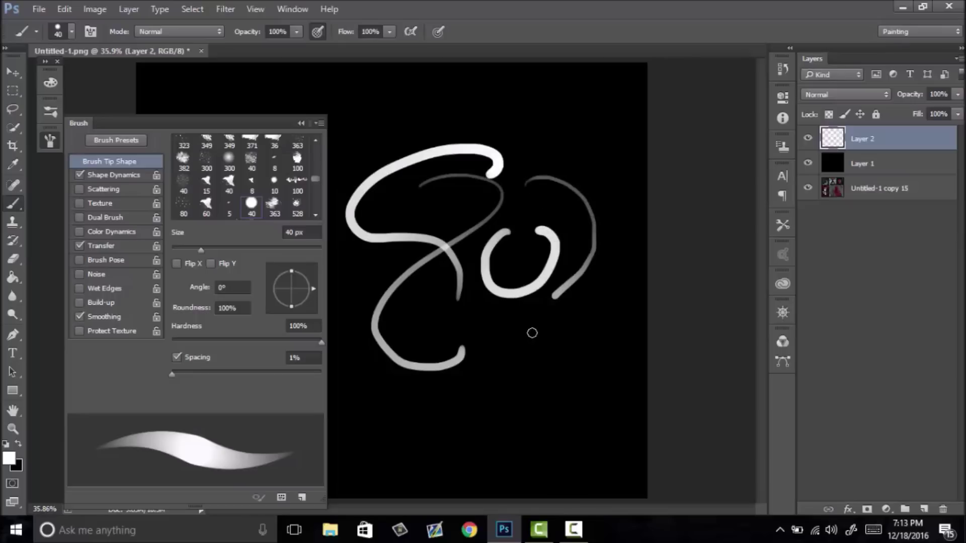
pyautogui.moveTo(532, 332)
pyautogui.mouseDown()
pyautogui.moveTo(568, 386)
pyautogui.moveTo(613, 360)
pyautogui.moveTo(623, 311)
pyautogui.mouseUp()
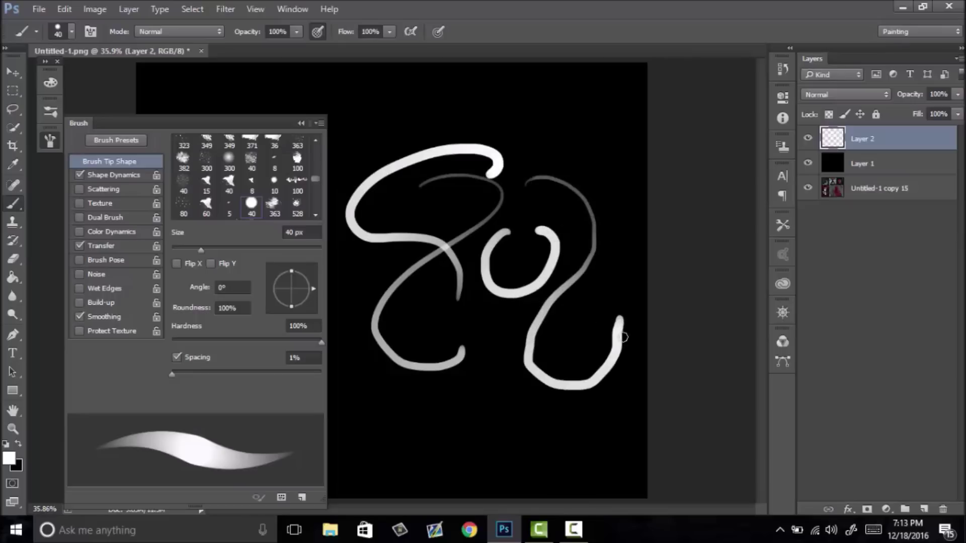
pyautogui.moveTo(569, 311)
pyautogui.mouseDown()
pyautogui.moveTo(611, 260)
pyautogui.moveTo(590, 191)
pyautogui.moveTo(534, 160)
pyautogui.moveTo(543, 103)
pyautogui.moveTo(280, 99)
pyautogui.mouseUp()
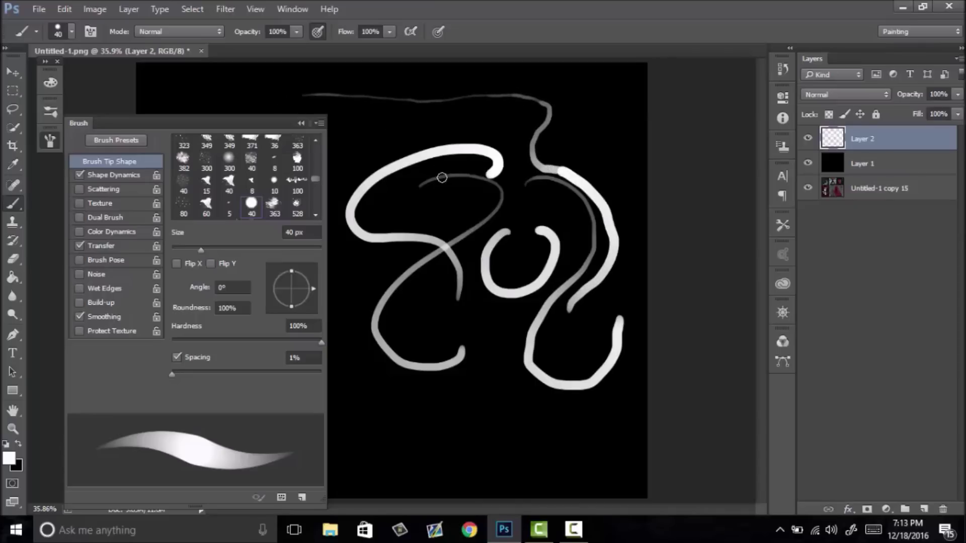
# Step: Turn pressure-controlled opacity off, delete the test layer, and add a fresh empty layer
pyautogui.click(317, 33)
pyautogui.click(317, 32)
pyautogui.click(318, 32)
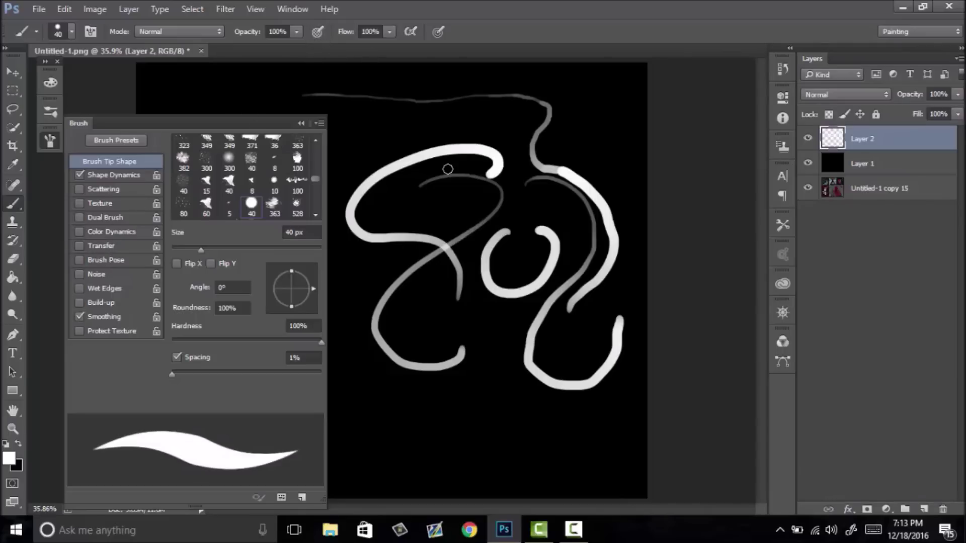
pyautogui.press('Delete')
pyautogui.click(924, 509)
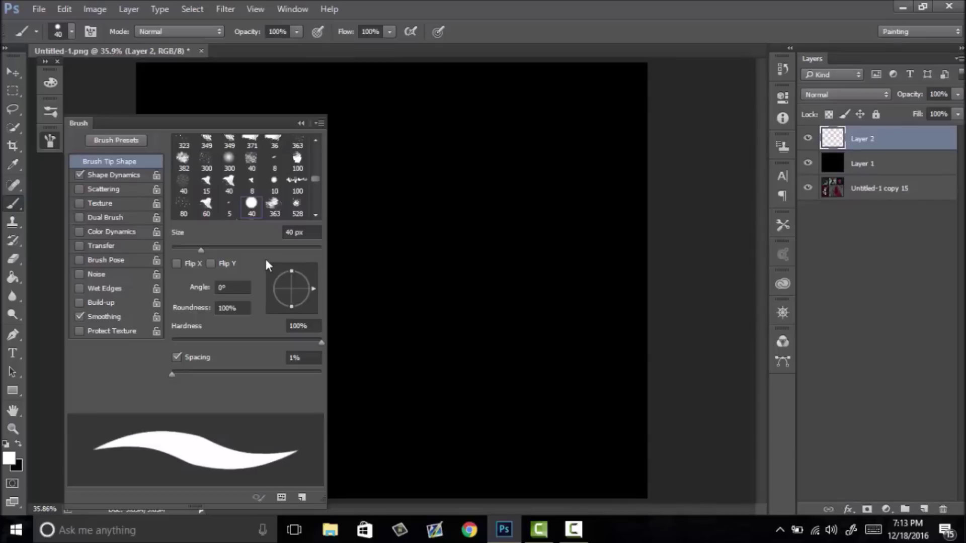
# Step: Turn on Transfer (opacity and flow dynamics) and paint test strokes
pyautogui.click(82, 245)
pyautogui.click(96, 246)
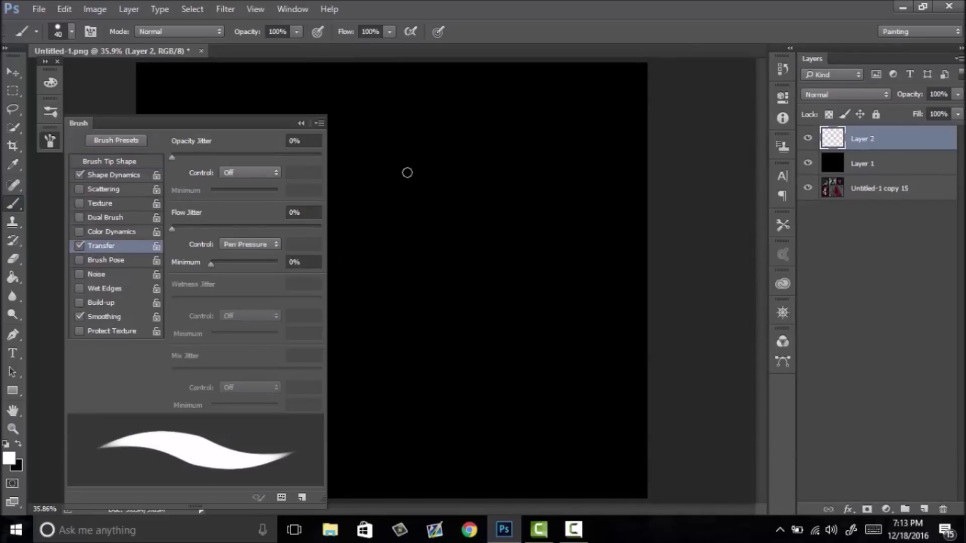
pyautogui.moveTo(422, 152); pyautogui.dragTo(415, 295)
pyautogui.click(456, 302)
pyautogui.moveTo(474, 297)
pyautogui.mouseDown()
pyautogui.moveTo(535, 255)
pyautogui.moveTo(514, 301)
pyautogui.moveTo(516, 370)
pyautogui.mouseUp()
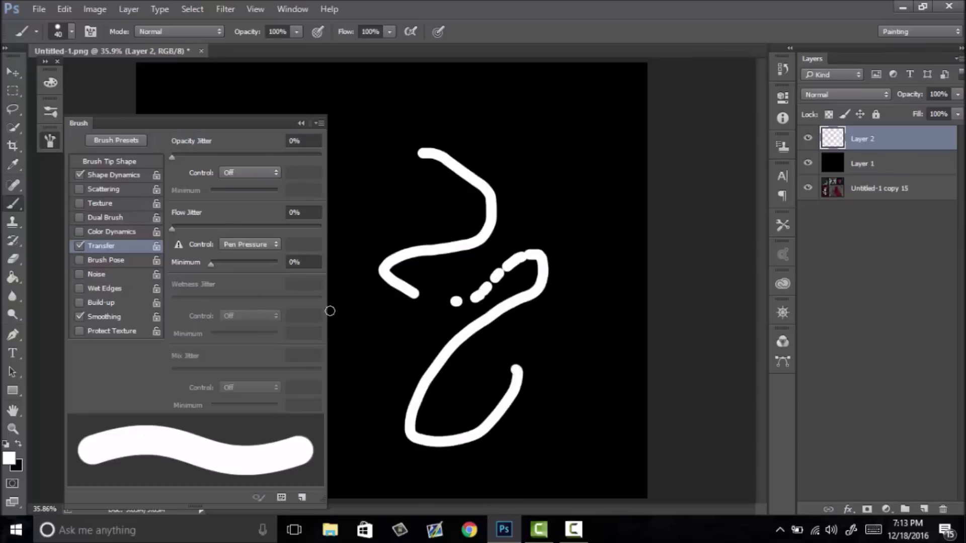
# Step: Make opacity fade over 25 steps, raise the minimum opacity, and test faded strokes
pyautogui.click(244, 191)
pyautogui.moveTo(366, 189); pyautogui.dragTo(373, 189)
pyautogui.click(451, 116)
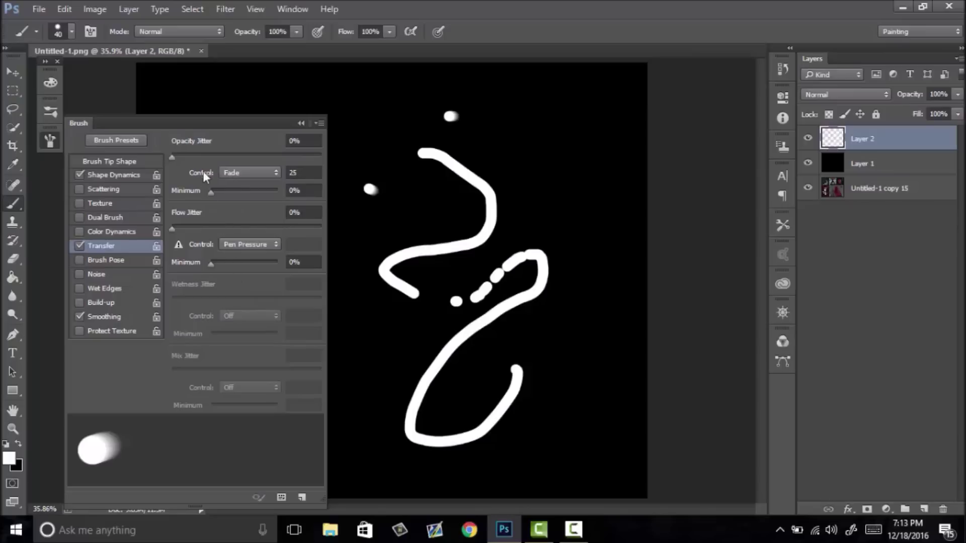
pyautogui.moveTo(220, 190)
pyautogui.mouseDown()
pyautogui.moveTo(277, 191)
pyautogui.moveTo(240, 191)
pyautogui.mouseUp()
pyautogui.moveTo(417, 193)
pyautogui.mouseDown()
pyautogui.moveTo(485, 233)
pyautogui.moveTo(525, 119)
pyautogui.moveTo(557, 119)
pyautogui.moveTo(595, 160)
pyautogui.moveTo(584, 175)
pyautogui.moveTo(537, 118)
pyautogui.moveTo(518, 117)
pyautogui.moveTo(460, 160)
pyautogui.moveTo(441, 147)
pyautogui.moveTo(387, 152)
pyautogui.mouseUp()
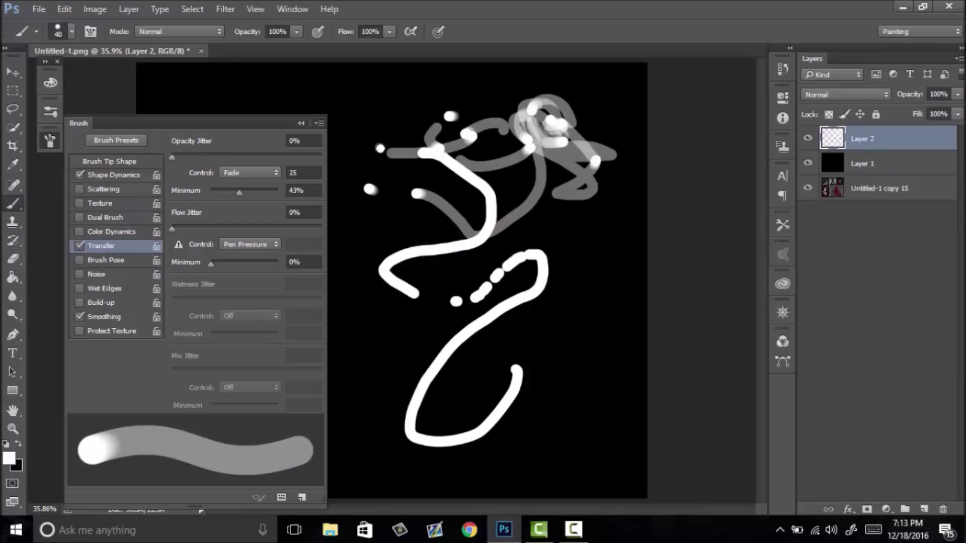
# Step: Replace the test layer with a fresh empty one and paint two test strokes
pyautogui.press('Delete')
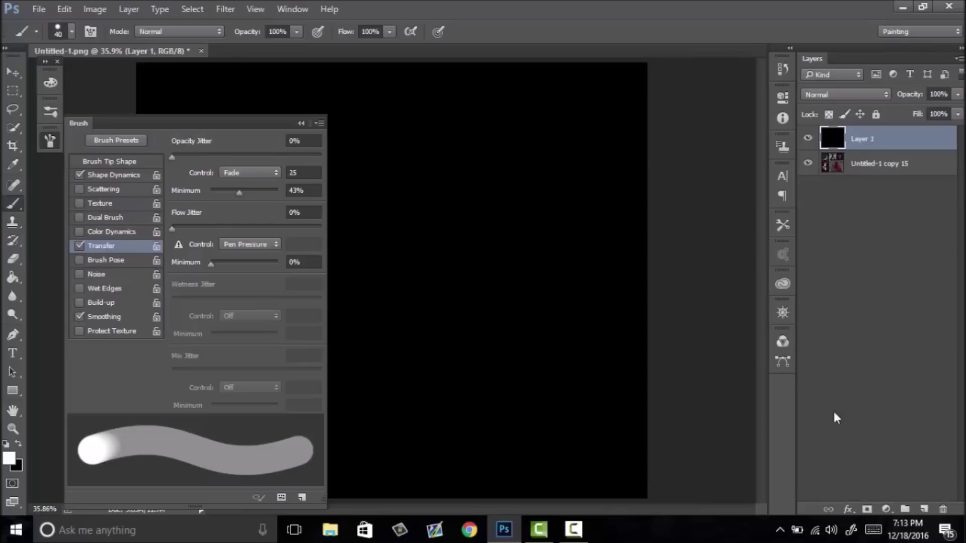
pyautogui.click(923, 508)
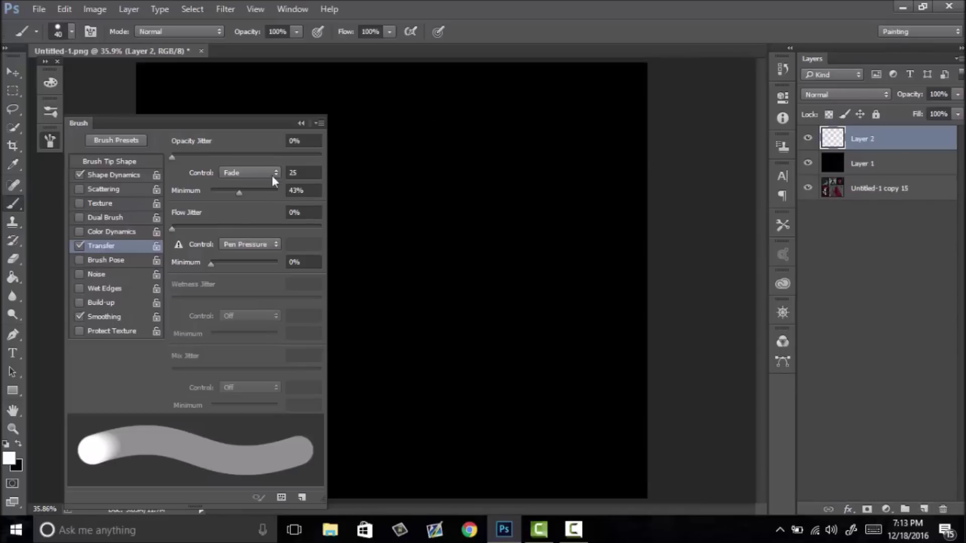
pyautogui.moveTo(454, 186); pyautogui.dragTo(447, 259)
pyautogui.moveTo(501, 291)
pyautogui.mouseDown()
pyautogui.moveTo(545, 360)
pyautogui.moveTo(533, 308)
pyautogui.mouseUp()
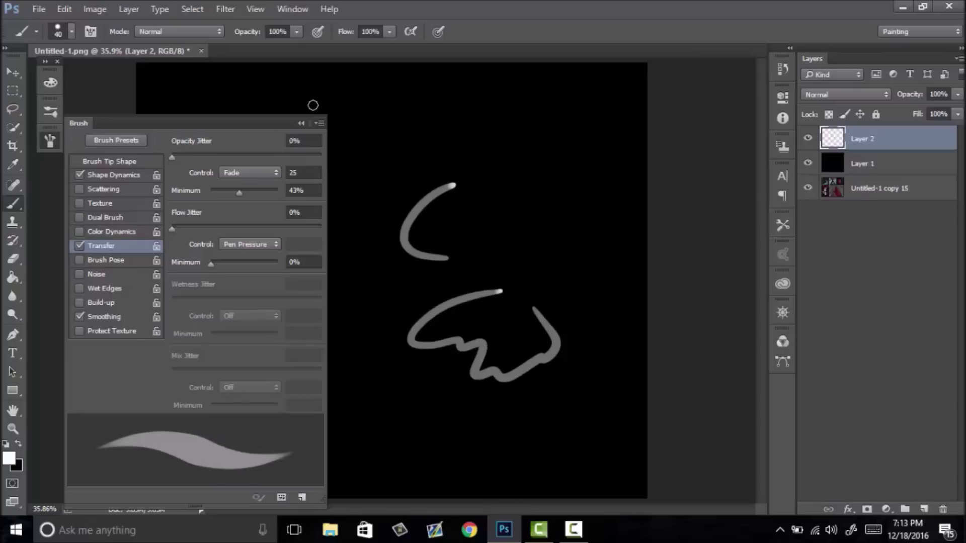
# Step: Switch opacity control to the pen-pressure toggle, test it, then undo and delete the test layer
pyautogui.click(80, 247)
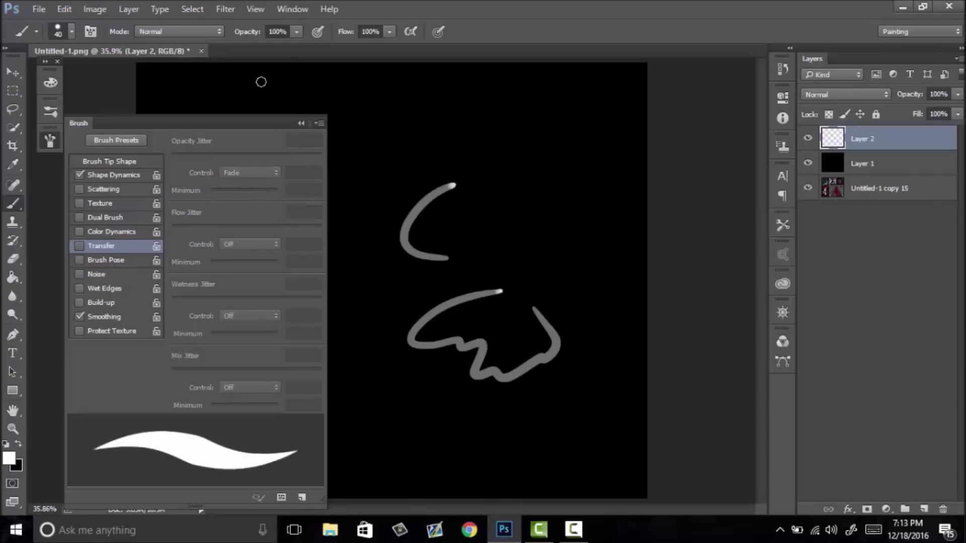
pyautogui.click(318, 32)
pyautogui.moveTo(499, 138)
pyautogui.mouseDown()
pyautogui.moveTo(542, 307)
pyautogui.moveTo(612, 342)
pyautogui.mouseUp()
pyautogui.hotkey('ctrl', 'z')
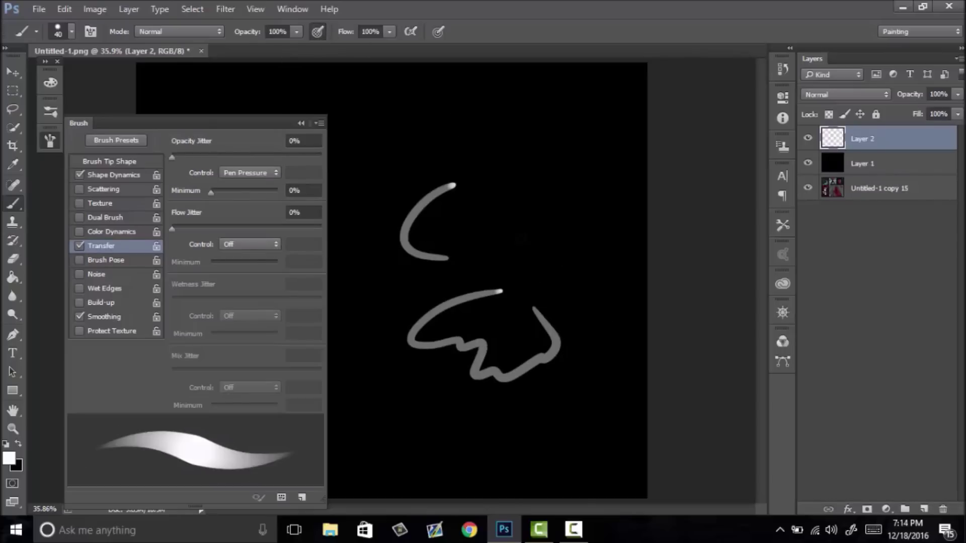
pyautogui.hotkey('ctrl', 'alt', 'z')
pyautogui.press('Delete')
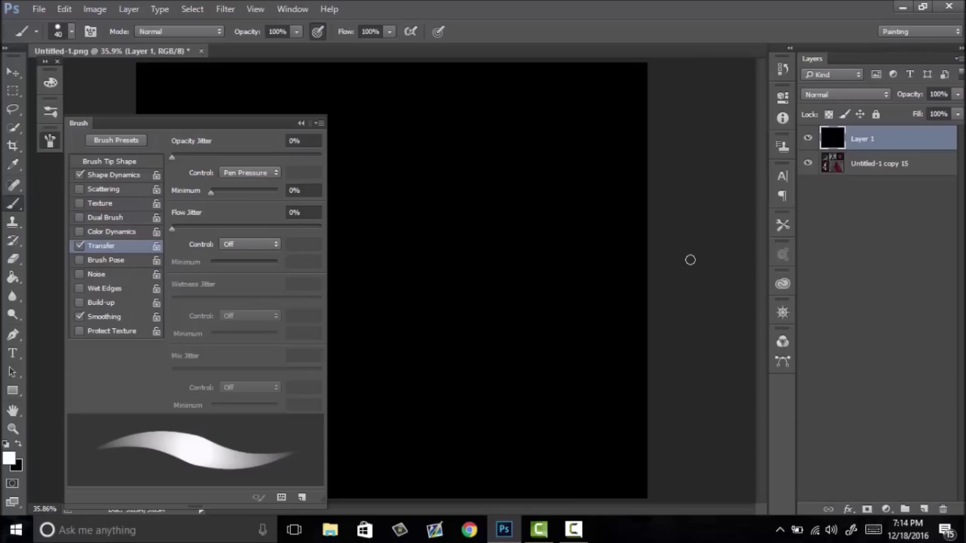
# Step: Hide black Layer 1, collapse the Brush panel, and zoom into the tree-on-rocks painting
pyautogui.click(807, 138)
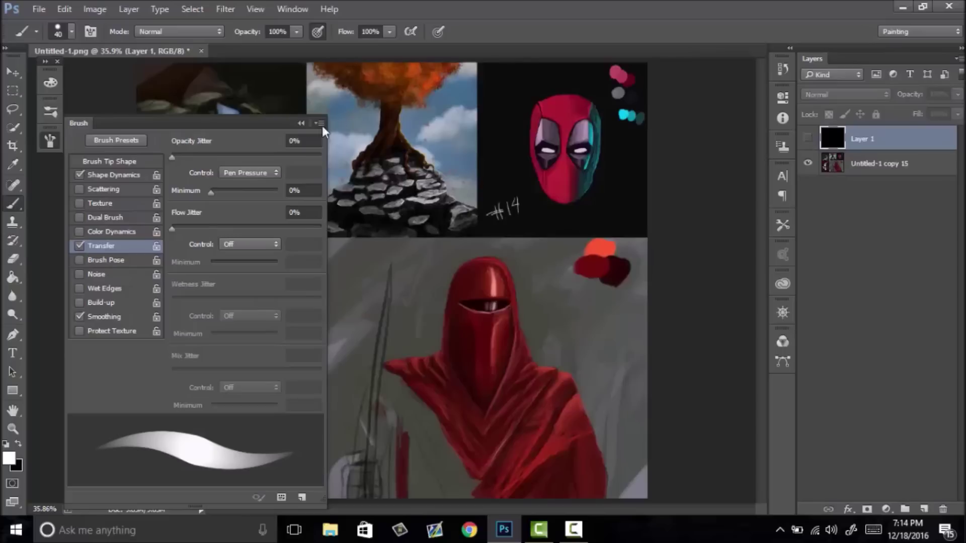
pyautogui.click(300, 122)
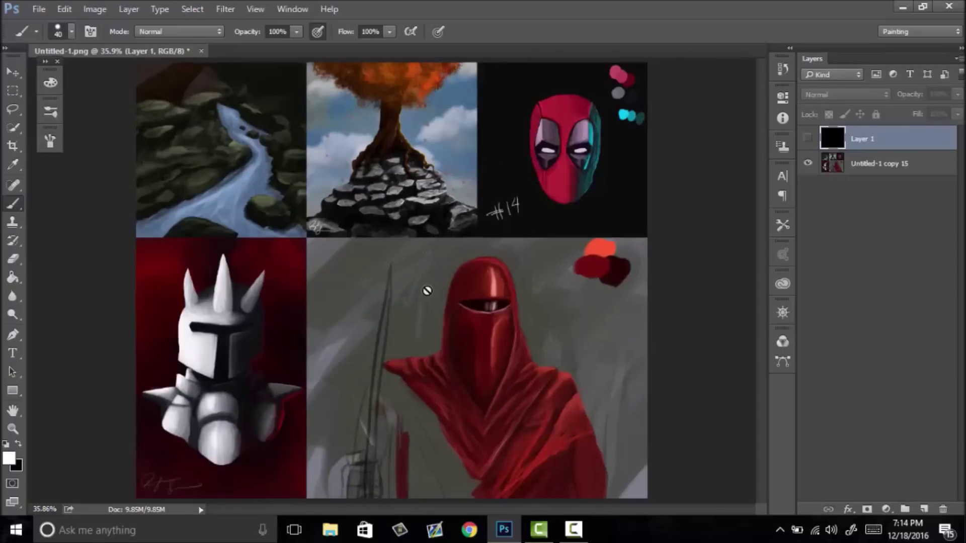
pyautogui.click(12, 429)
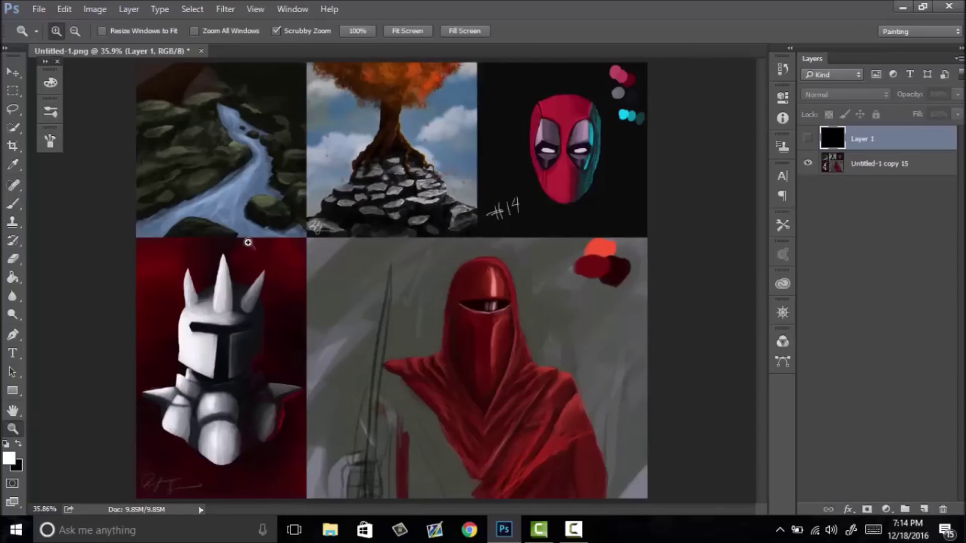
pyautogui.moveTo(354, 179); pyautogui.dragTo(474, 198)
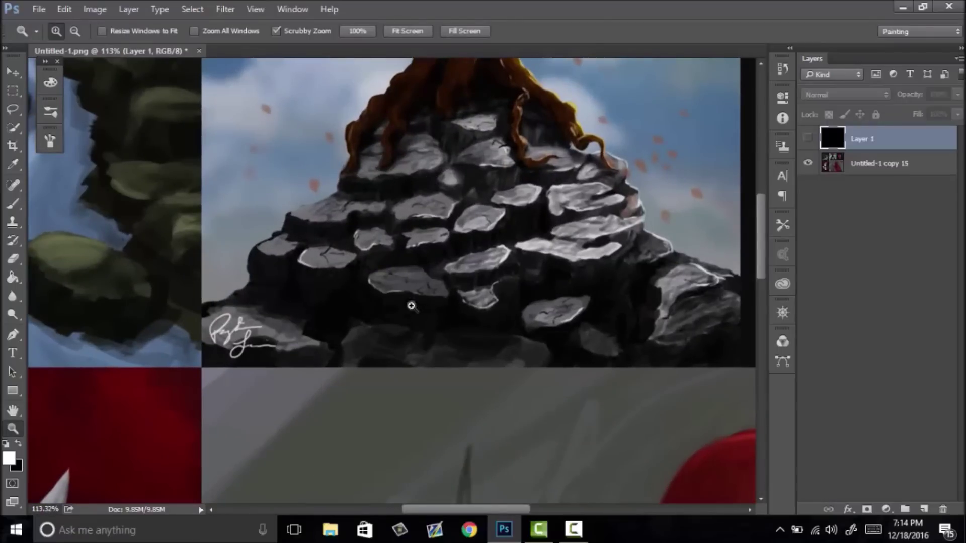
pyautogui.click(41, 14)
# Step: Open IAND-SCAPE-STUDY-2.png from folder 2, fit it on screen, then close it without saving
pyautogui.click(43, 37)
pyautogui.click(292, 38)
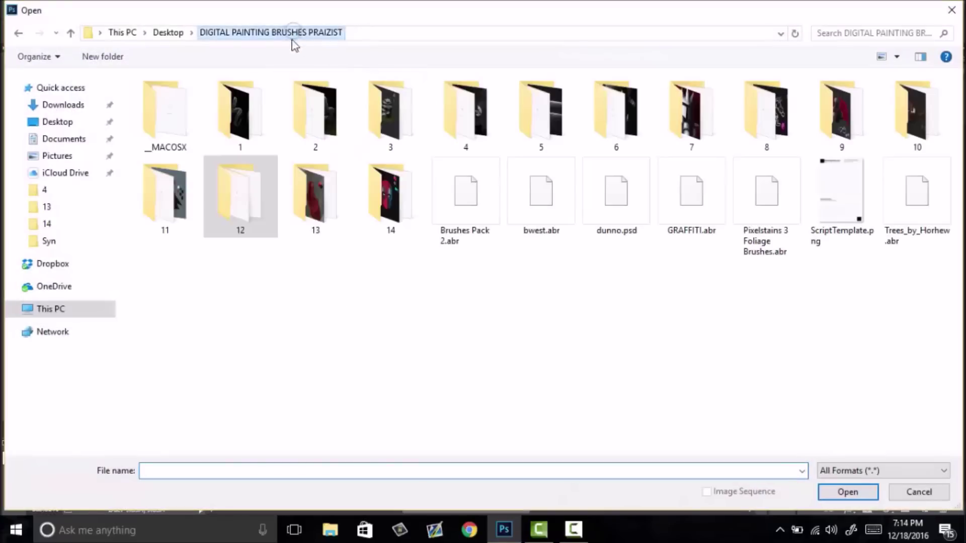
pyautogui.doubleClick(325, 129)
pyautogui.doubleClick(250, 124)
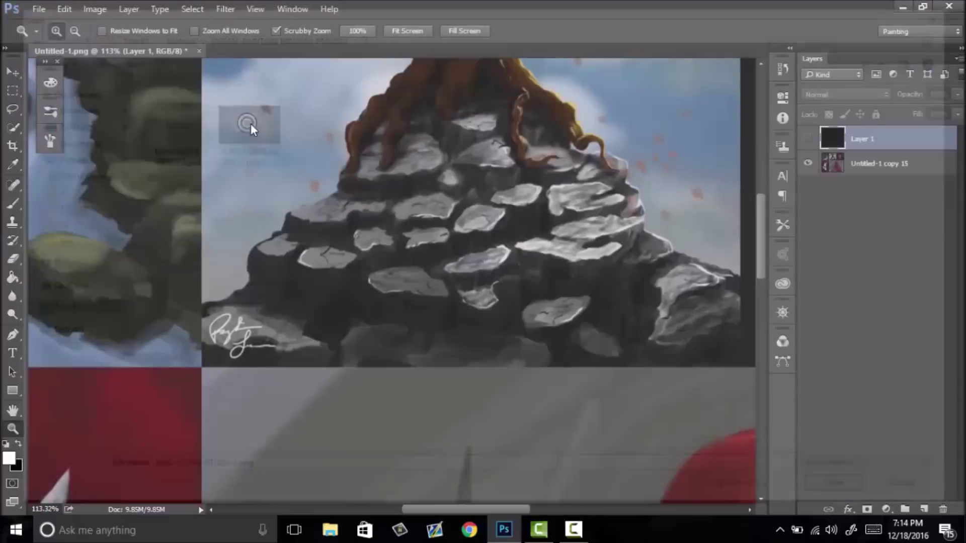
pyautogui.hotkey('ctrl', 'j')
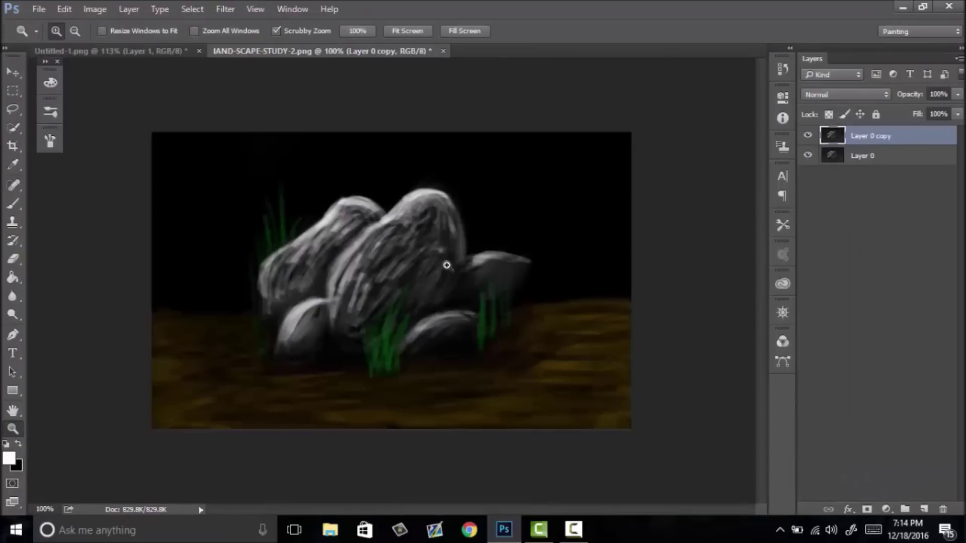
pyautogui.hotkey('ctrl', '0')
pyautogui.rightClick(383, 286)
pyautogui.click(424, 296)
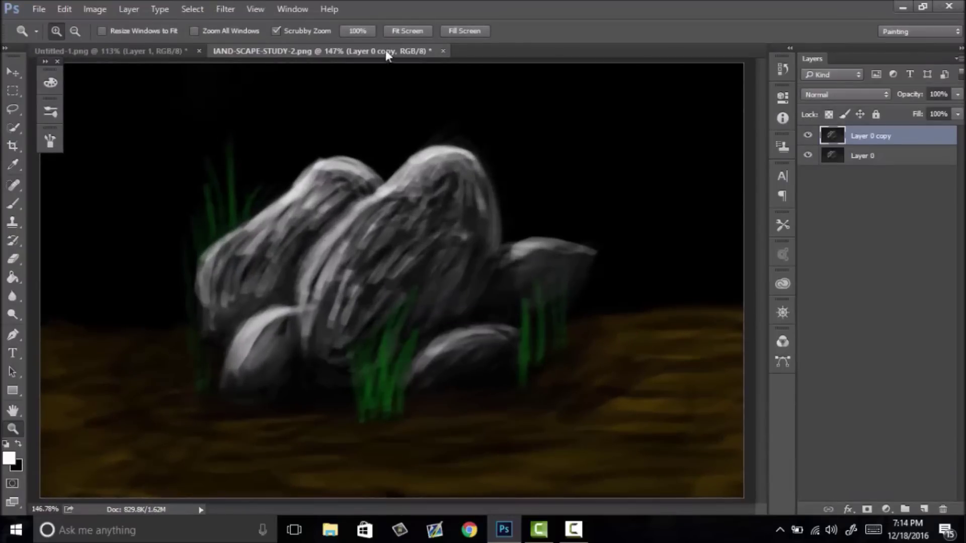
pyautogui.click(442, 51)
pyautogui.click(486, 209)
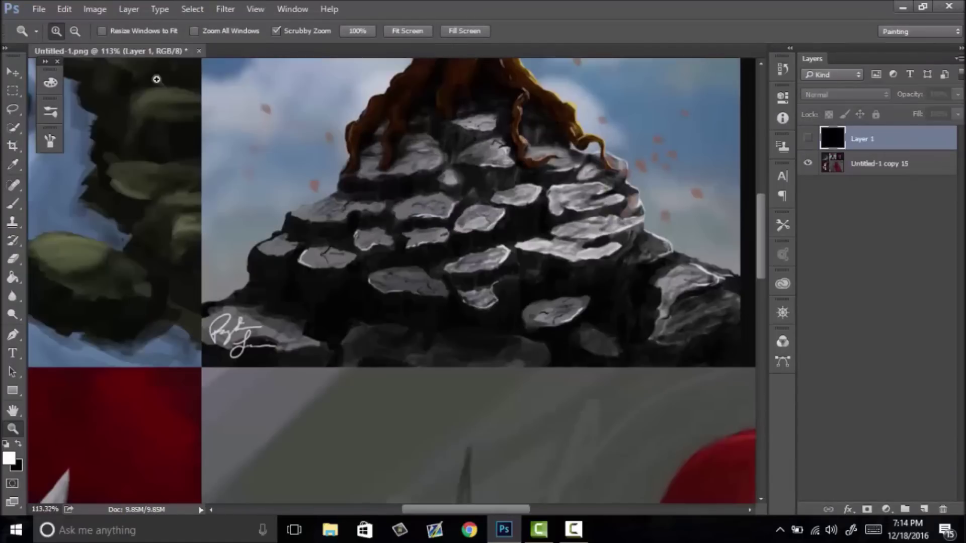
# Step: Open sTUDY-3.png from folder 3, fit it on screen, close it unsaved, and zoom out on Untitled-1
pyautogui.click(32, 7)
pyautogui.click(43, 36)
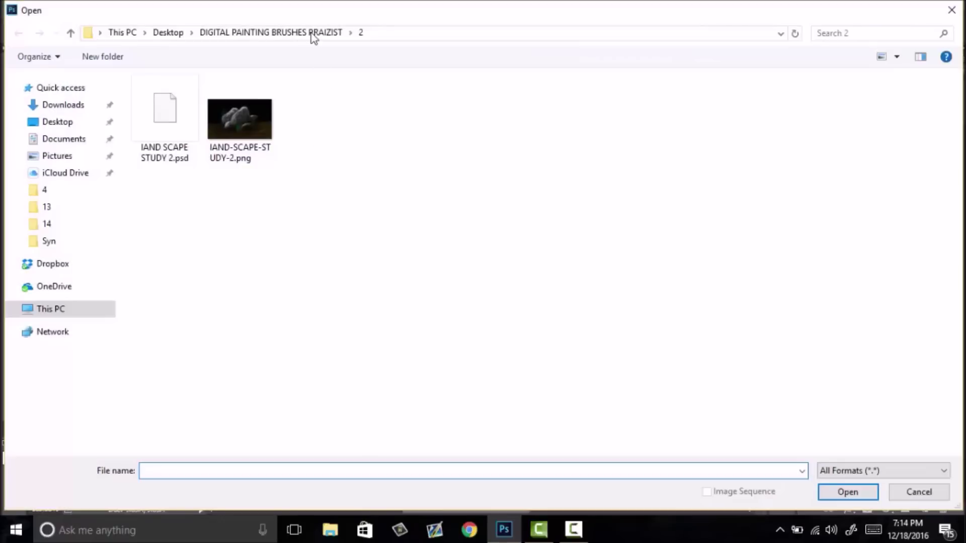
pyautogui.click(313, 37)
pyautogui.doubleClick(420, 103)
pyautogui.click(171, 107)
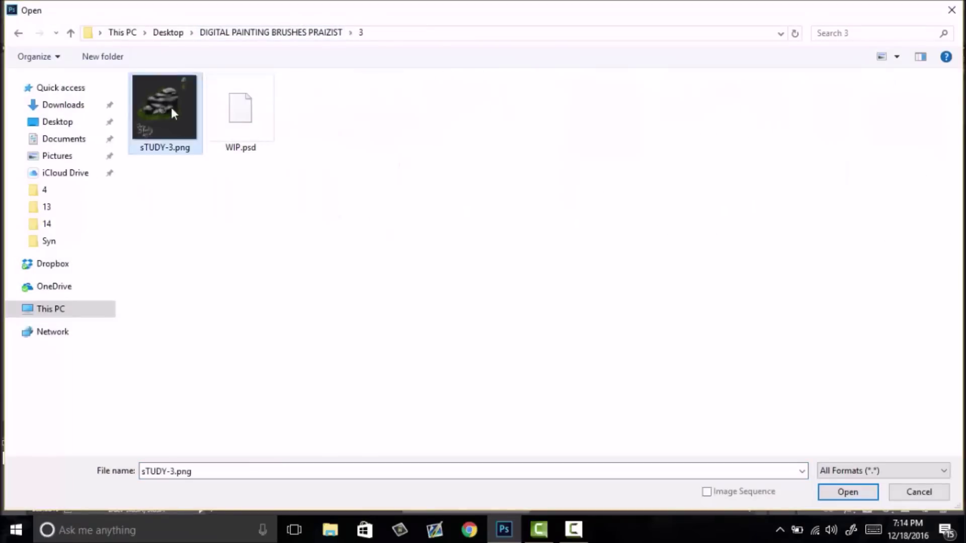
pyautogui.doubleClick(171, 108)
pyautogui.hotkey('ctrl', 'j')
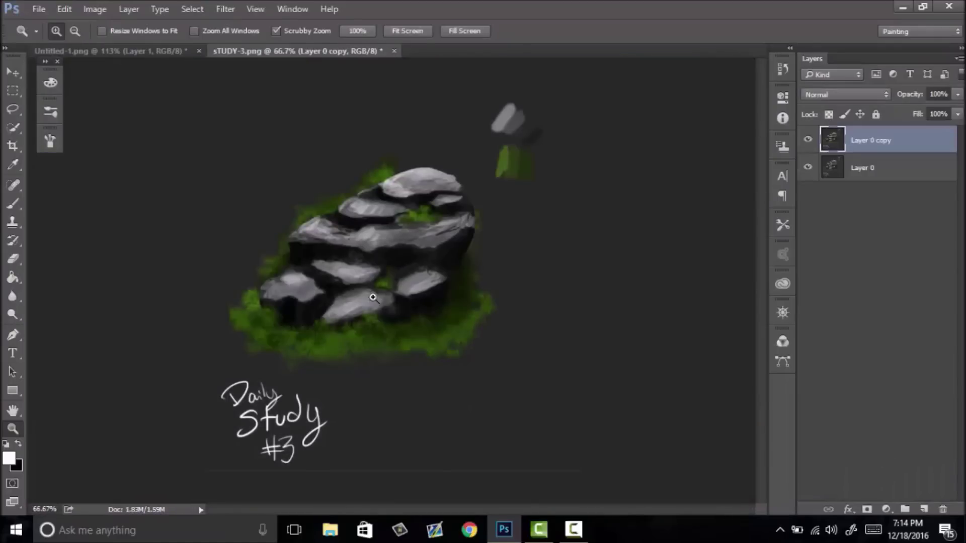
pyautogui.rightClick(403, 284)
pyautogui.click(423, 294)
pyautogui.click(394, 51)
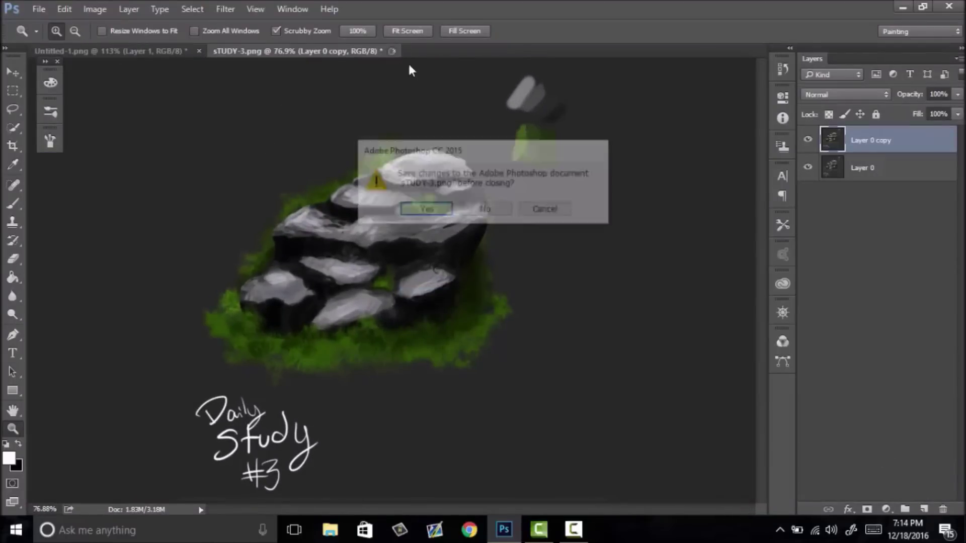
pyautogui.click(484, 209)
pyautogui.keyDown('alt'); pyautogui.click(441, 173); pyautogui.keyUp('alt')
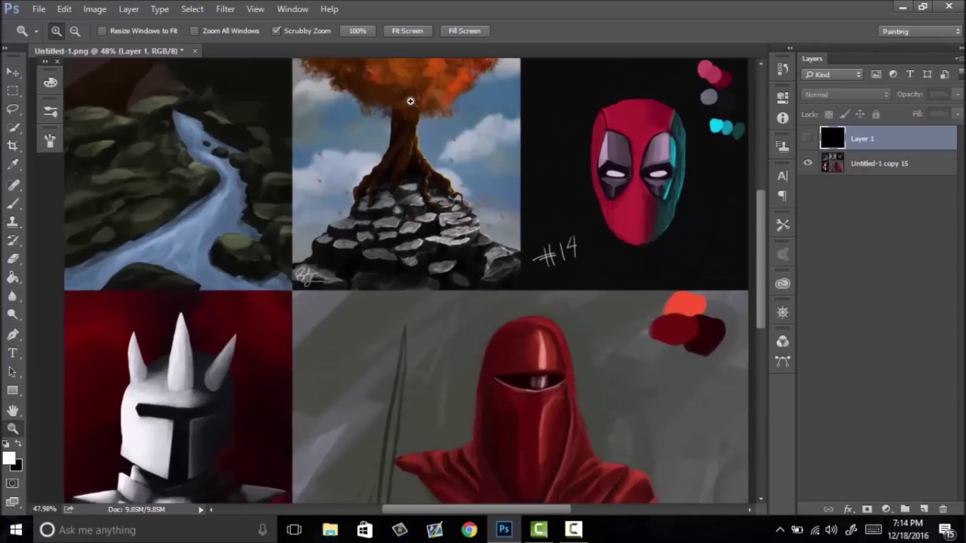
# Step: Zoom in on the tree painting, then fit the whole five-painting collage back in the window
pyautogui.moveTo(405, 108); pyautogui.dragTo(433, 212)
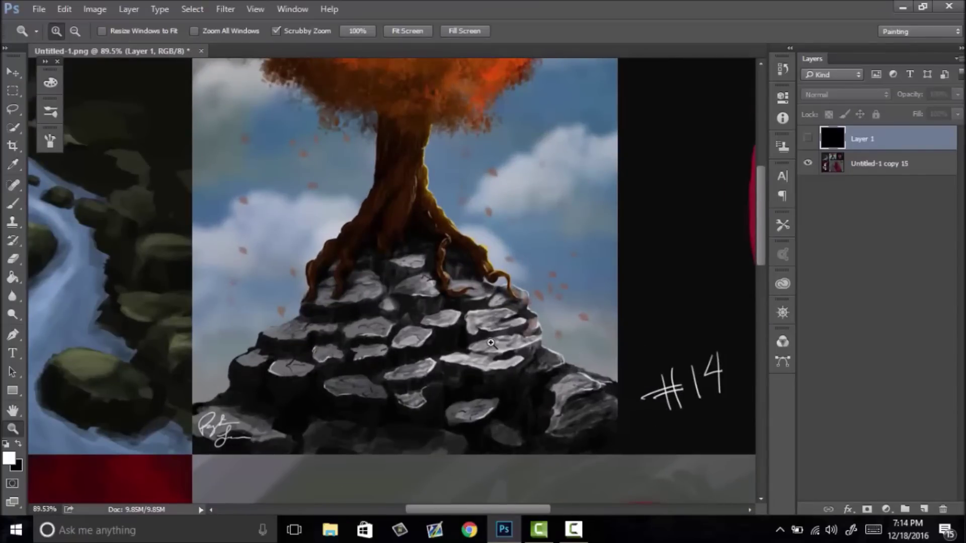
pyautogui.rightClick(468, 260)
pyautogui.click(491, 270)
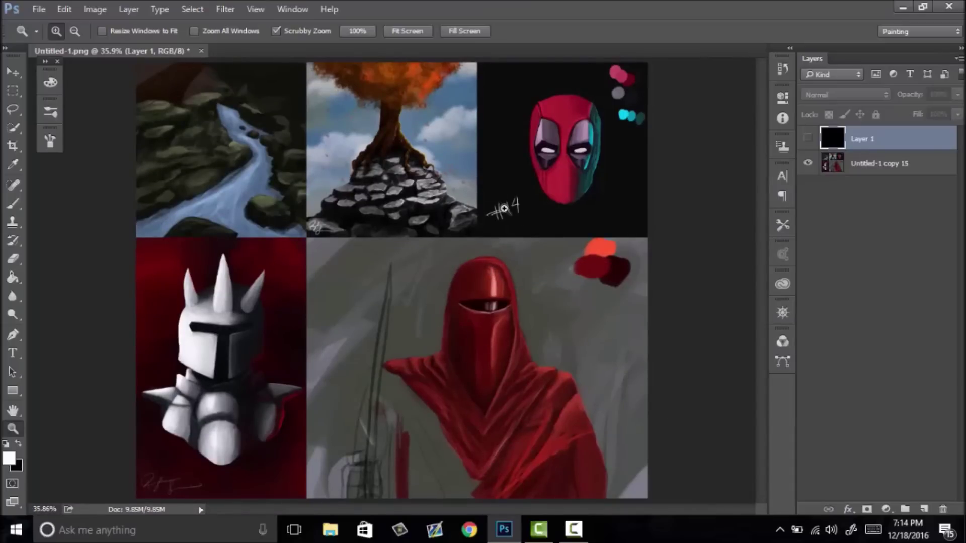
pyautogui.moveTo(396, 124); pyautogui.dragTo(473, 150)
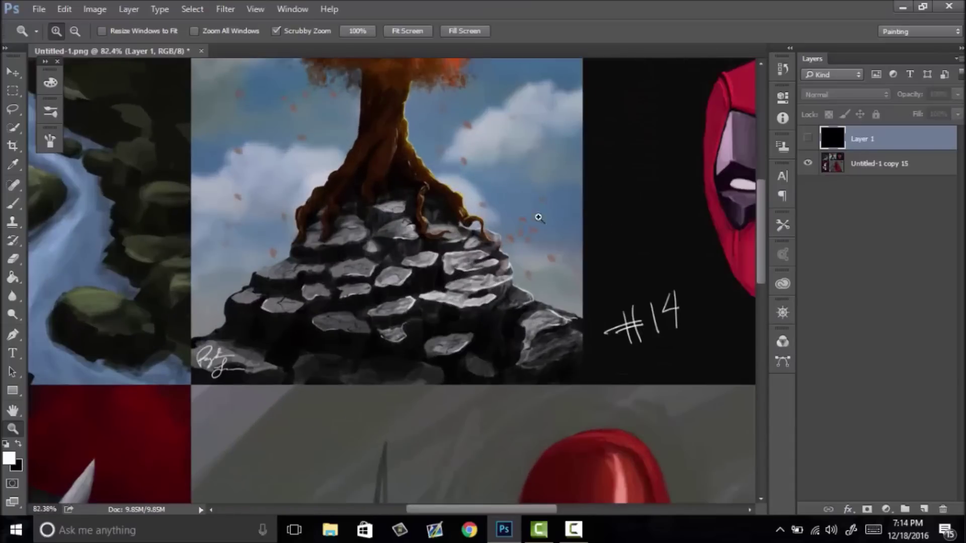
pyautogui.moveTo(450, 256)
pyautogui.mouseDown()
pyautogui.moveTo(437, 267)
pyautogui.moveTo(445, 250)
pyautogui.mouseUp()
pyautogui.rightClick(445, 253)
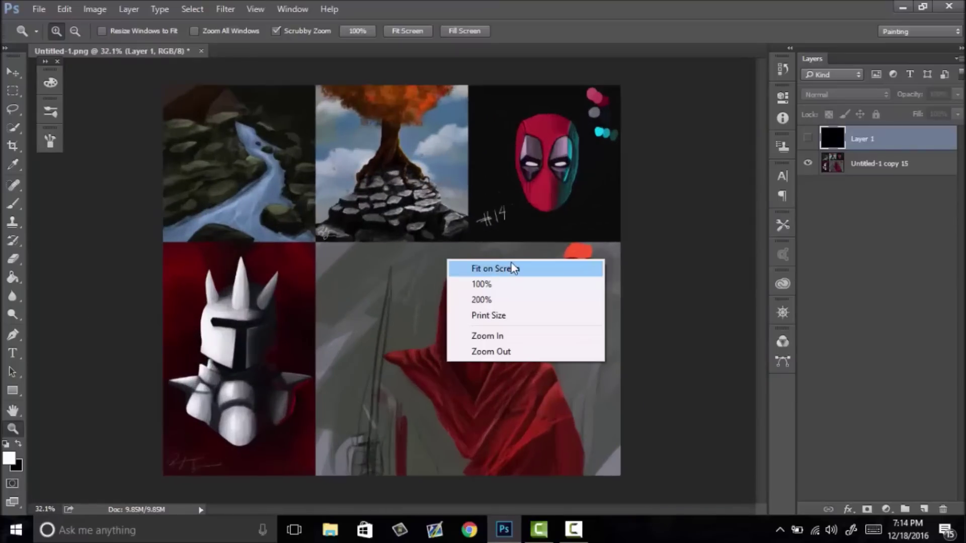
pyautogui.click(521, 265)
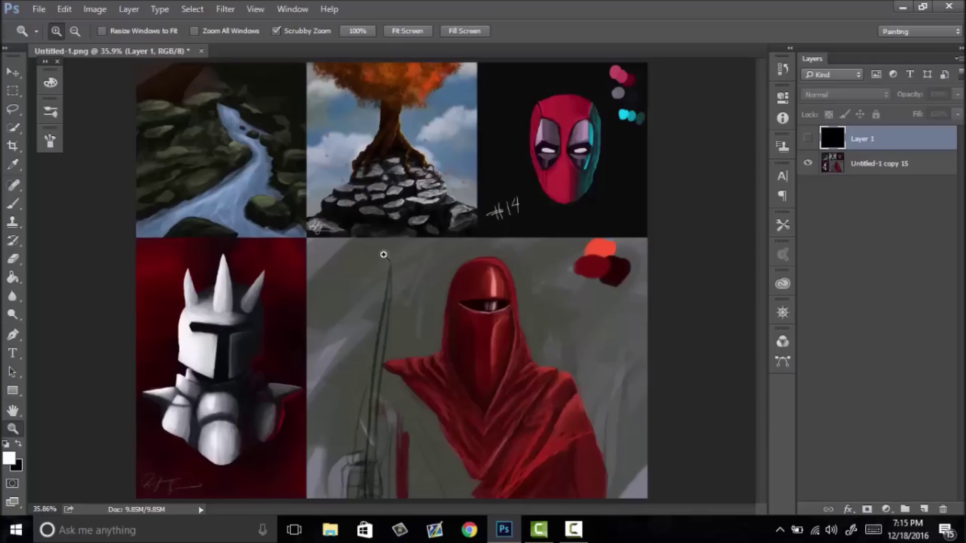
# Step: Add empty Layer 2 above the collage layer and make black Layer 1 visible again
pyautogui.click(858, 165)
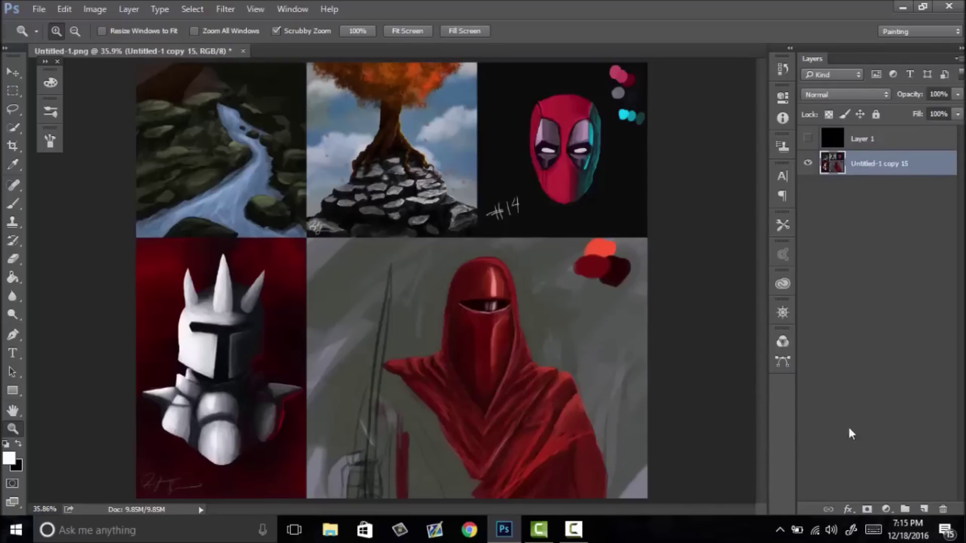
pyautogui.click(924, 510)
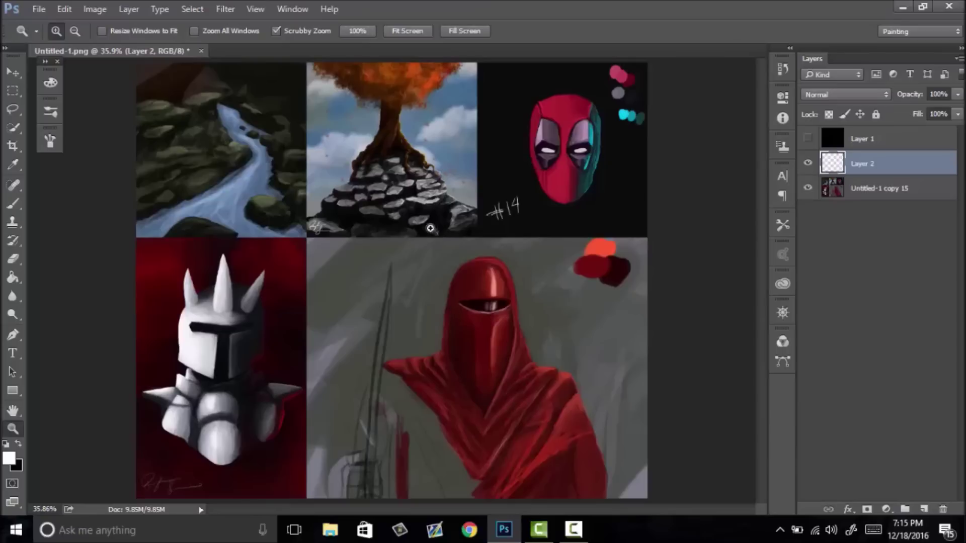
pyautogui.click(854, 146)
pyautogui.click(808, 138)
# Step: Move Layer 2 above black Layer 1 and sketch a white smiley with eyes, head circle and smile
pyautogui.moveTo(860, 163); pyautogui.dragTo(876, 134)
pyautogui.press('b')
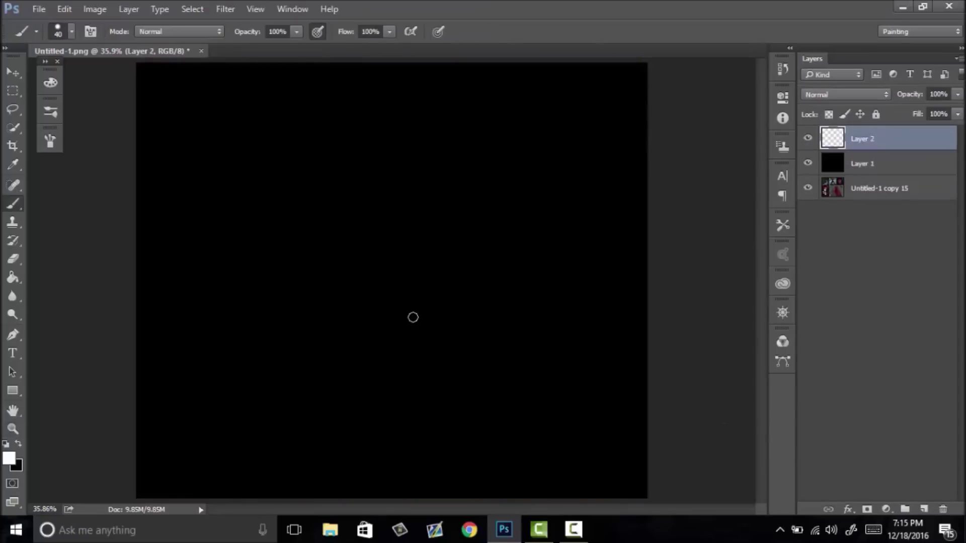
pyautogui.moveTo(300, 256)
pyautogui.mouseDown()
pyautogui.moveTo(402, 152)
pyautogui.moveTo(341, 294)
pyautogui.moveTo(404, 397)
pyautogui.moveTo(474, 229)
pyautogui.moveTo(380, 160)
pyautogui.moveTo(310, 202)
pyautogui.moveTo(343, 276)
pyautogui.moveTo(345, 189)
pyautogui.mouseUp()
pyautogui.hotkey('ctrl', 'alt', 'z')
pyautogui.hotkey('ctrl', 'alt', 'z')
pyautogui.moveTo(432, 173); pyautogui.dragTo(428, 178)
pyautogui.moveTo(353, 134)
pyautogui.mouseDown()
pyautogui.moveTo(276, 118)
pyautogui.moveTo(282, 112)
pyautogui.mouseUp()
pyautogui.moveTo(338, 229); pyautogui.dragTo(469, 220)
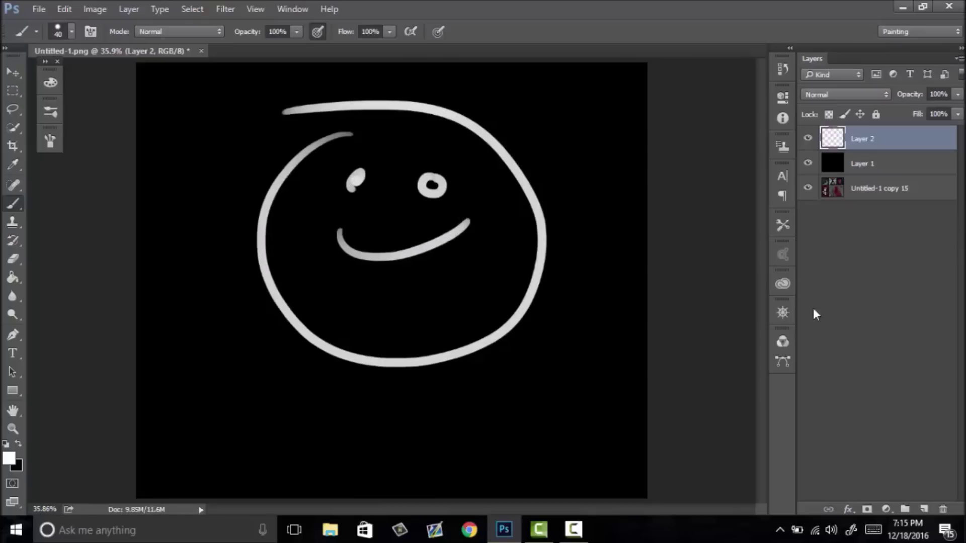
# Step: On a new layer above Layer 1, paint a large orange blob with a 312 px brush, then delete the smiley layers
pyautogui.click(870, 166)
pyautogui.click(923, 509)
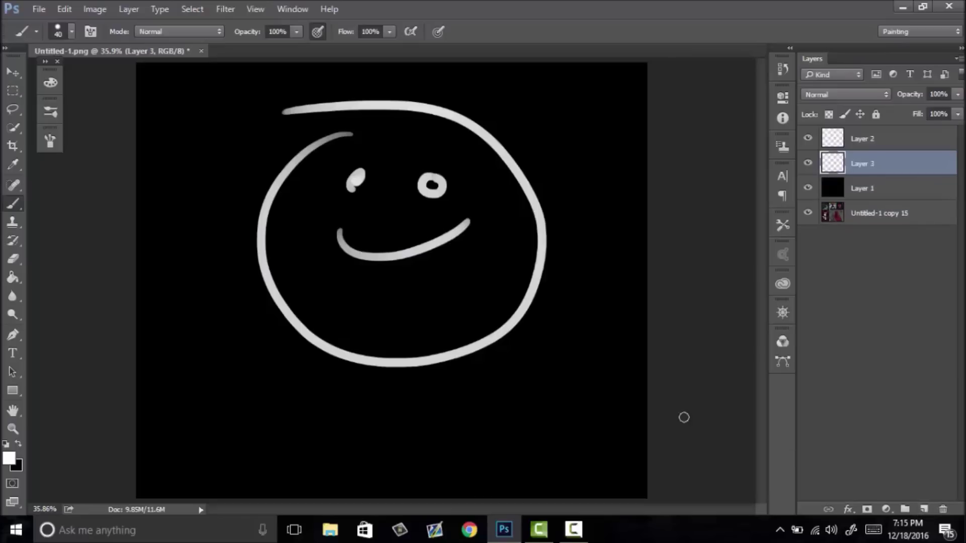
pyautogui.rightClick(409, 301)
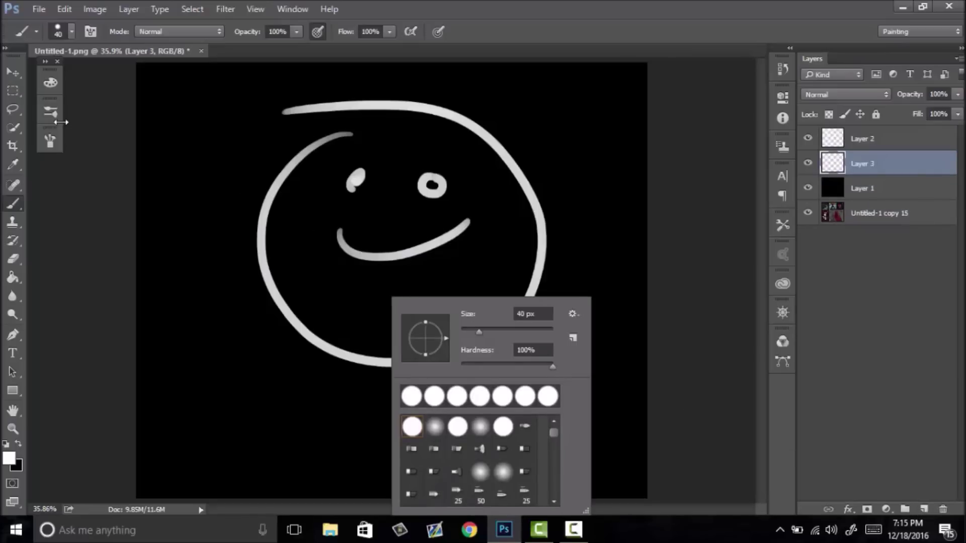
pyautogui.click(112, 121)
pyautogui.click(50, 83)
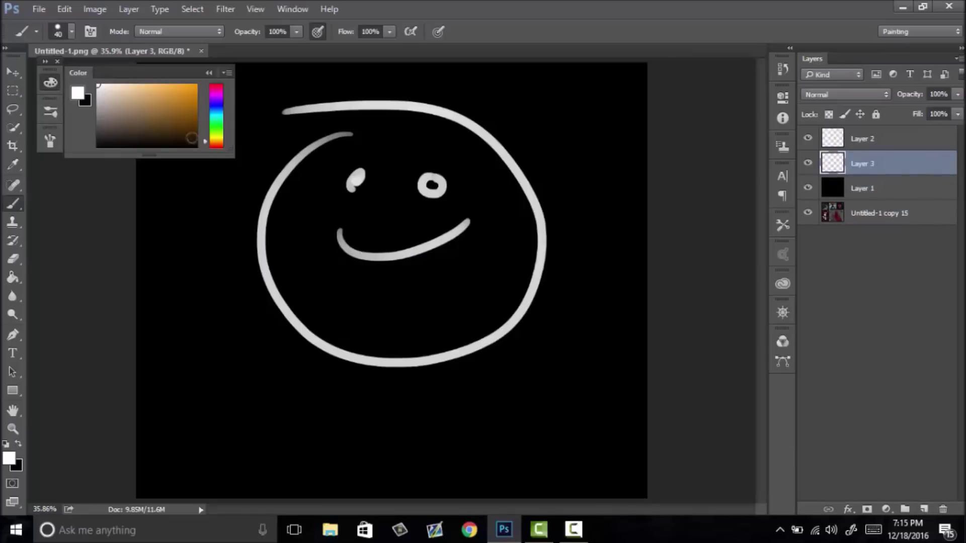
pyautogui.rightClick(361, 215)
pyautogui.moveTo(380, 215); pyautogui.dragTo(398, 215)
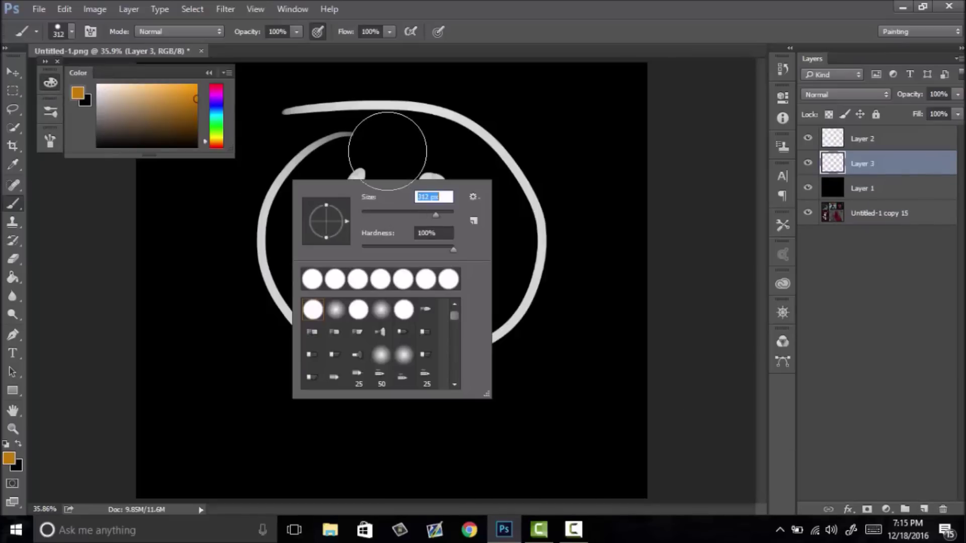
pyautogui.click(383, 144)
pyautogui.moveTo(355, 174)
pyautogui.mouseDown()
pyautogui.moveTo(347, 297)
pyautogui.moveTo(339, 257)
pyautogui.moveTo(418, 304)
pyautogui.moveTo(483, 282)
pyautogui.moveTo(504, 192)
pyautogui.moveTo(363, 173)
pyautogui.moveTo(302, 234)
pyautogui.mouseUp()
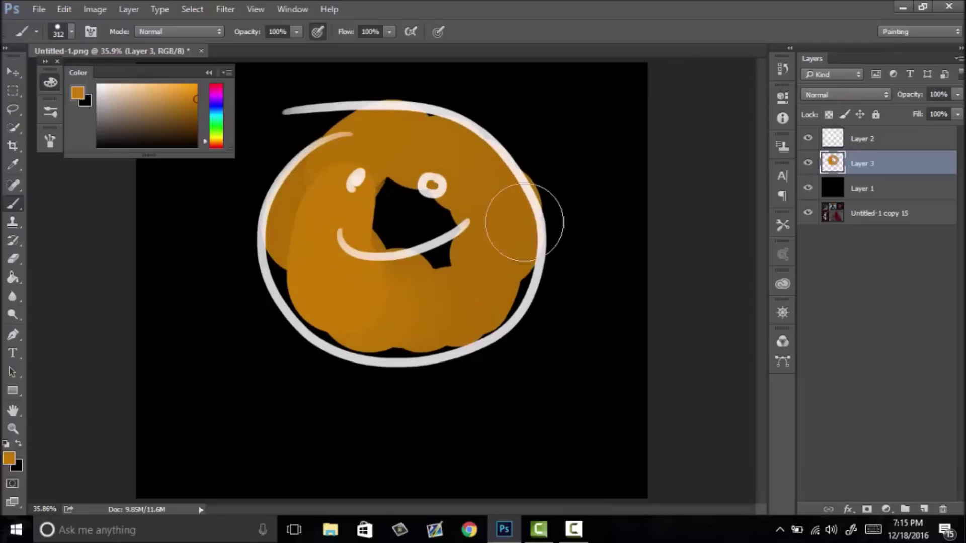
pyautogui.keyDown('shift'); pyautogui.click(861, 143); pyautogui.keyUp('shift')
pyautogui.press('Delete')
# Step: Paint big overlapping orange loops on Layer 1 and add a new layer for shading
pyautogui.moveTo(358, 339)
pyautogui.mouseDown()
pyautogui.moveTo(380, 208)
pyautogui.moveTo(401, 345)
pyautogui.moveTo(485, 205)
pyautogui.mouseUp()
pyautogui.moveTo(345, 123)
pyautogui.mouseDown()
pyautogui.moveTo(470, 219)
pyautogui.moveTo(480, 263)
pyautogui.moveTo(360, 198)
pyautogui.moveTo(435, 356)
pyautogui.moveTo(390, 210)
pyautogui.moveTo(464, 216)
pyautogui.moveTo(415, 175)
pyautogui.moveTo(413, 301)
pyautogui.moveTo(405, 186)
pyautogui.moveTo(413, 302)
pyautogui.moveTo(347, 321)
pyautogui.moveTo(497, 265)
pyautogui.moveTo(346, 308)
pyautogui.moveTo(471, 273)
pyautogui.mouseUp()
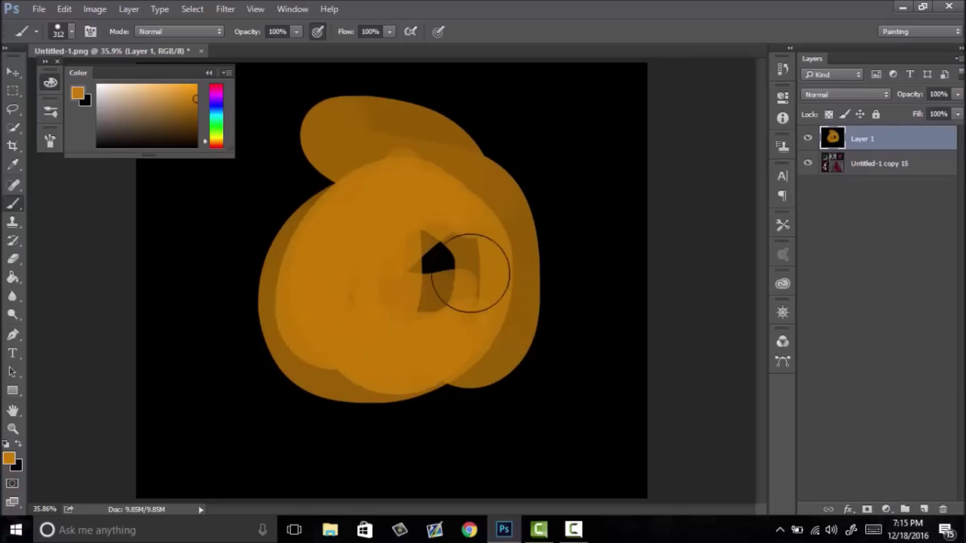
pyautogui.click(925, 509)
# Step: Test dark black shading strokes over the orange shape, delete that layer, and open Hue/Saturation with Ctrl+U
pyautogui.rightClick(322, 248)
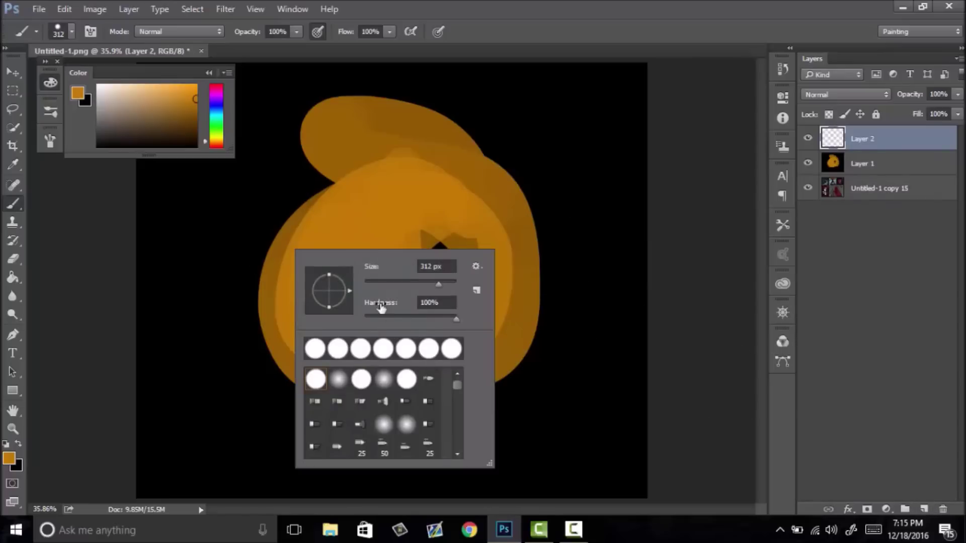
pyautogui.press('Escape')
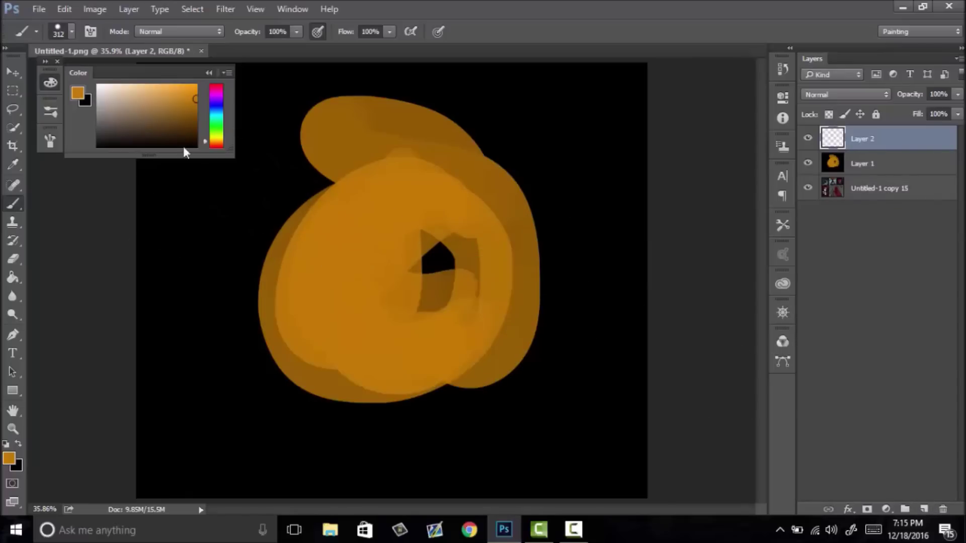
pyautogui.click(127, 146)
pyautogui.moveTo(373, 216)
pyautogui.mouseDown()
pyautogui.moveTo(478, 319)
pyautogui.moveTo(371, 161)
pyautogui.moveTo(309, 345)
pyautogui.moveTo(388, 353)
pyautogui.mouseUp()
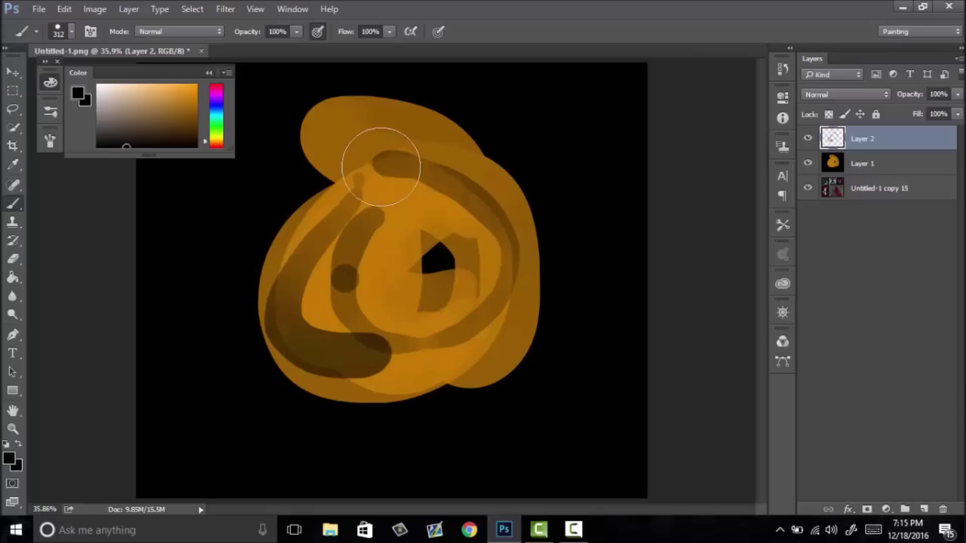
pyautogui.moveTo(377, 161); pyautogui.dragTo(440, 340)
pyautogui.moveTo(248, 295)
pyautogui.mouseDown()
pyautogui.moveTo(483, 215)
pyautogui.moveTo(470, 220)
pyautogui.mouseUp()
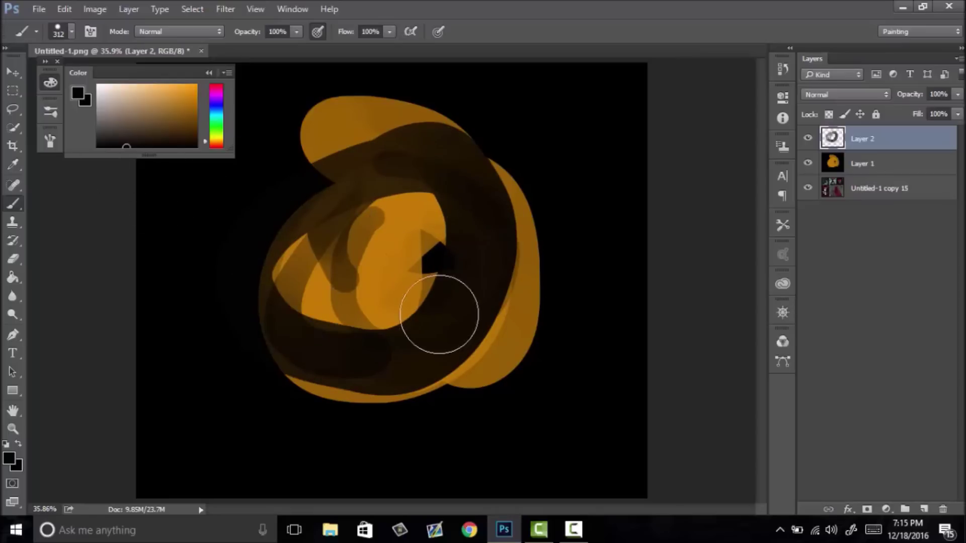
pyautogui.moveTo(395, 272)
pyautogui.mouseDown()
pyautogui.moveTo(357, 236)
pyautogui.moveTo(397, 274)
pyautogui.mouseUp()
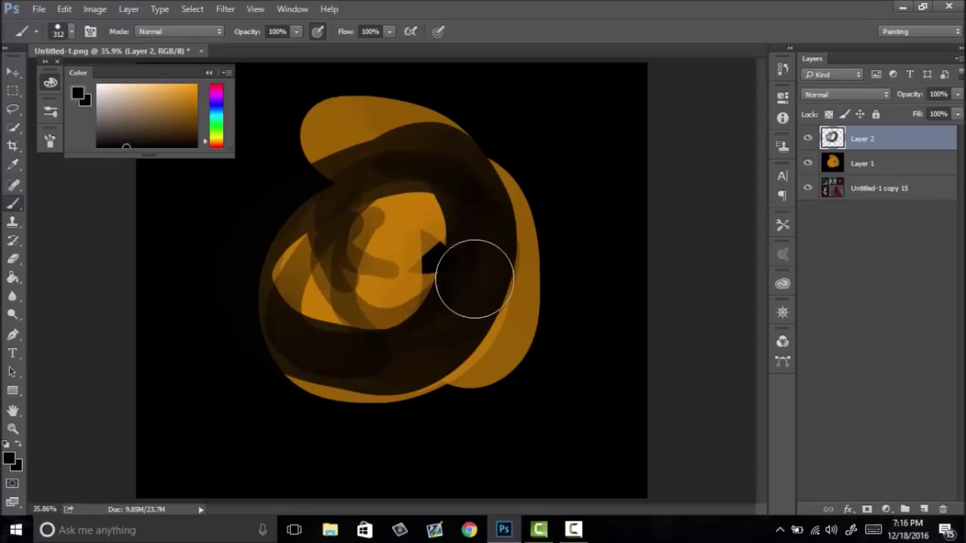
pyautogui.moveTo(525, 375)
pyautogui.mouseDown()
pyautogui.moveTo(552, 279)
pyautogui.moveTo(470, 417)
pyautogui.moveTo(643, 188)
pyautogui.mouseUp()
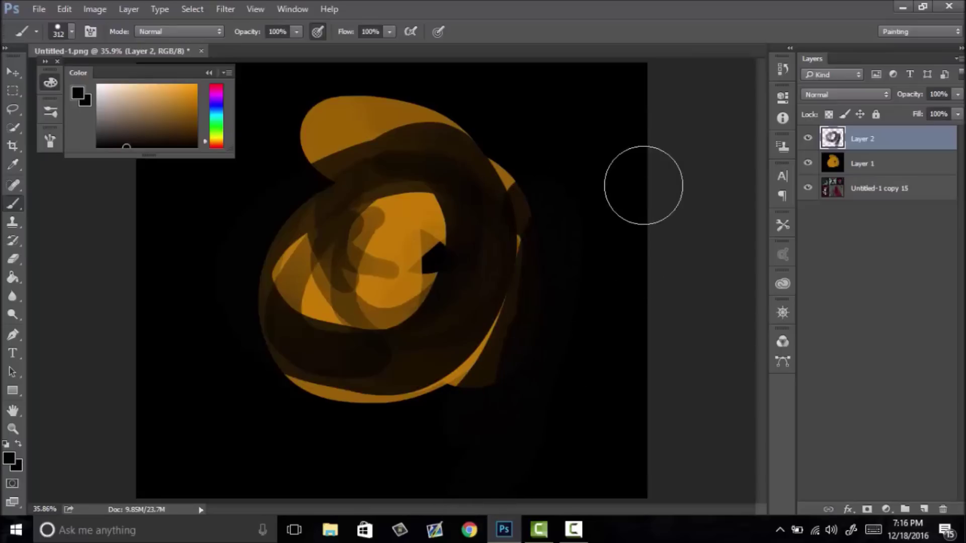
pyautogui.moveTo(558, 291)
pyautogui.mouseDown()
pyautogui.moveTo(524, 292)
pyautogui.moveTo(542, 296)
pyautogui.moveTo(591, 266)
pyautogui.mouseUp()
pyautogui.press('Delete')
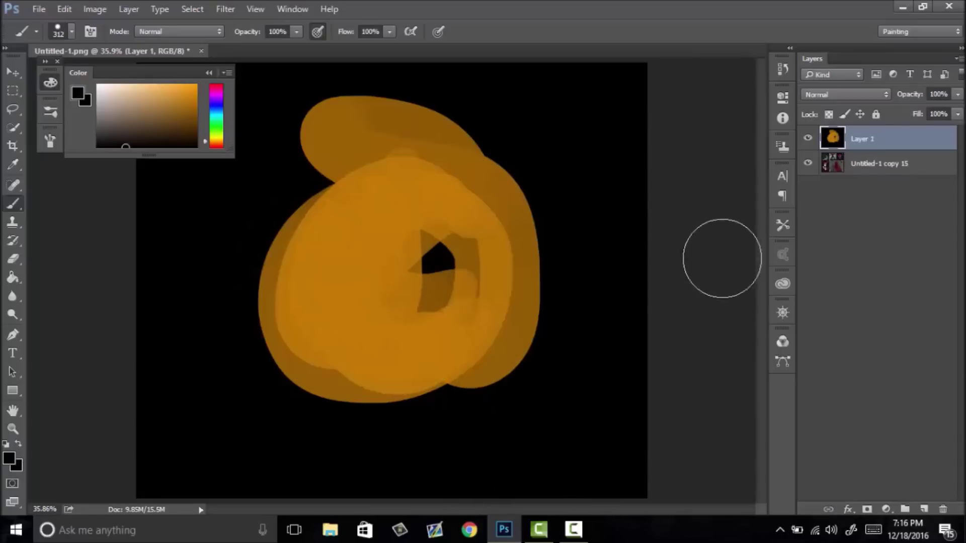
pyautogui.hotkey('ctrl', 'u')
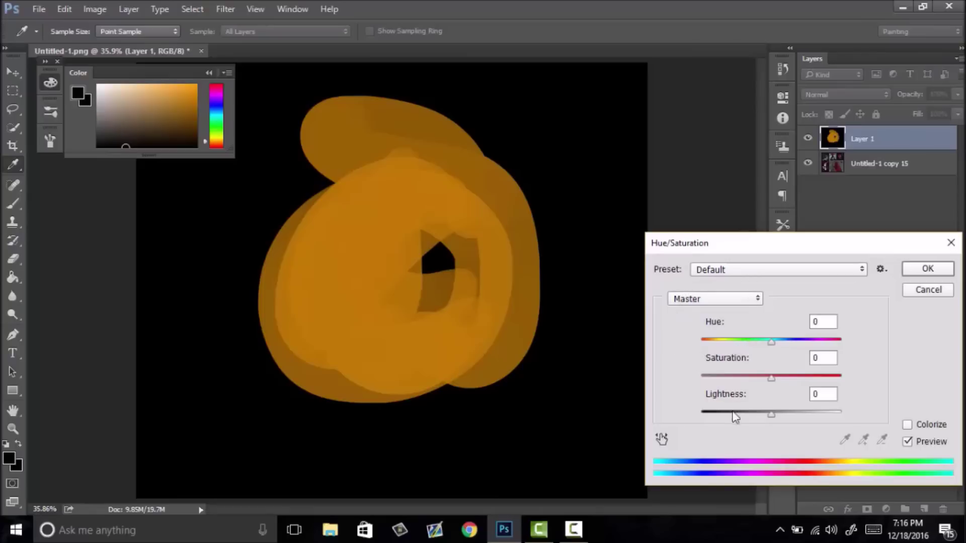
# Step: Set Hue/Saturation Lightness to -100 to turn the orange shape black
pyautogui.moveTo(771, 414); pyautogui.dragTo(656, 437)
pyautogui.click(925, 267)
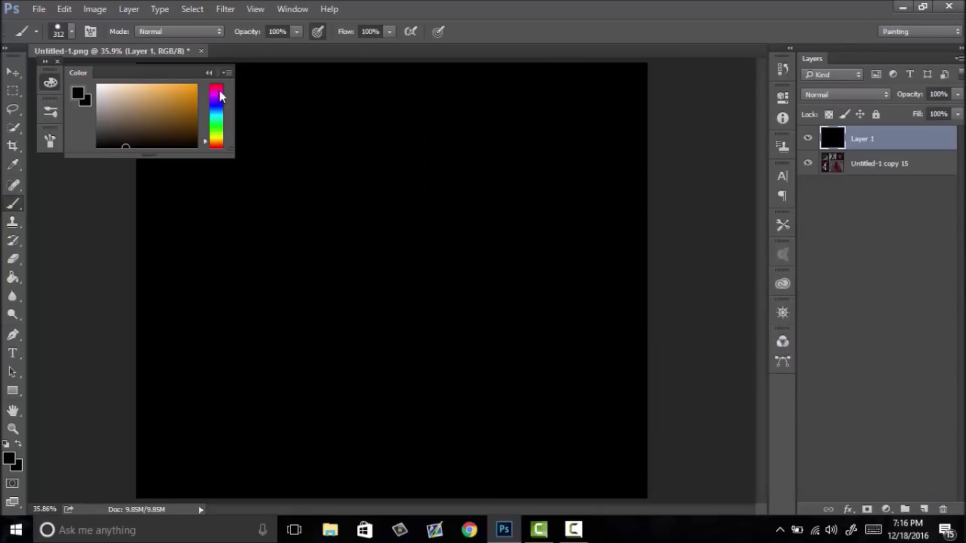
pyautogui.click(208, 73)
pyautogui.click(51, 84)
# Step: Try a soft round brush preset with white test strokes, then undo them
pyautogui.click(51, 111)
pyautogui.click(160, 251)
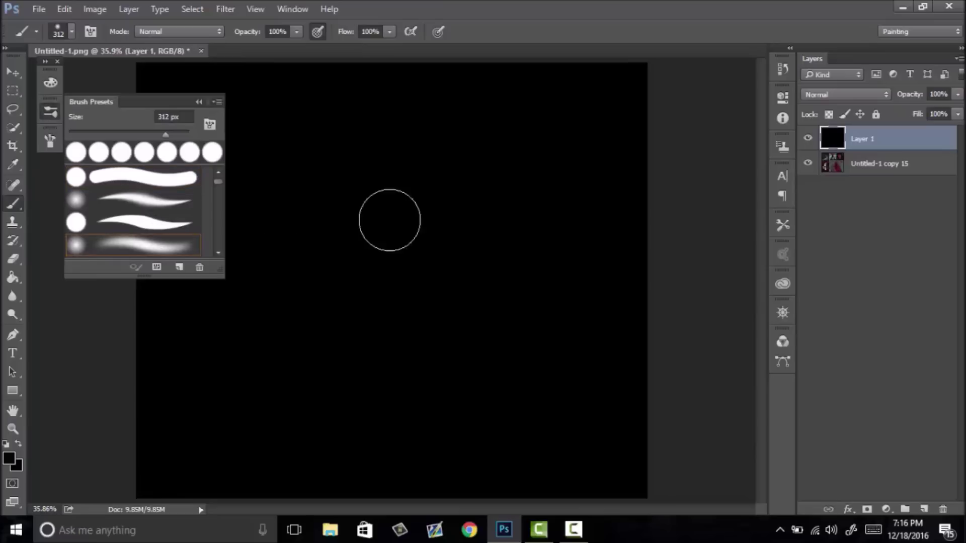
pyautogui.moveTo(388, 220)
pyautogui.mouseDown()
pyautogui.moveTo(509, 357)
pyautogui.moveTo(362, 239)
pyautogui.moveTo(386, 231)
pyautogui.moveTo(408, 273)
pyautogui.mouseUp()
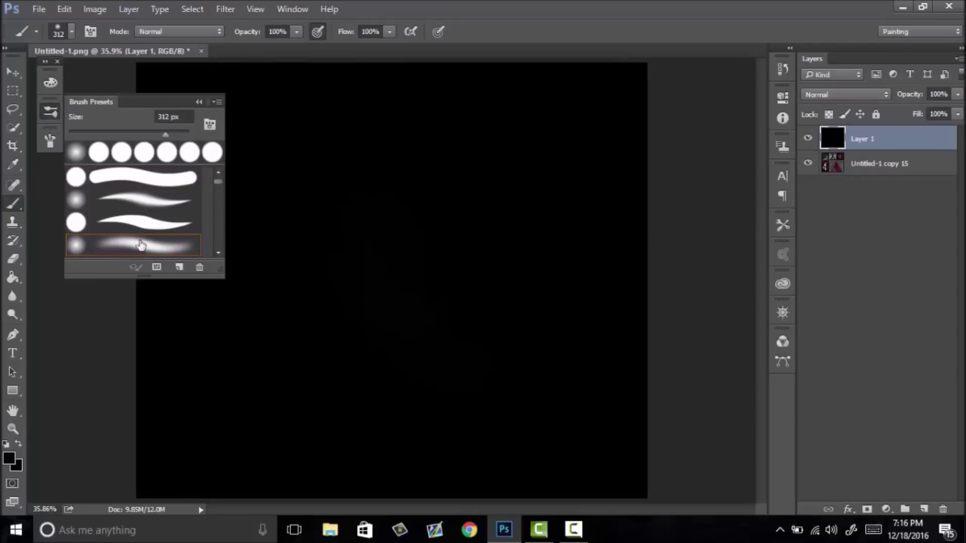
pyautogui.click(53, 85)
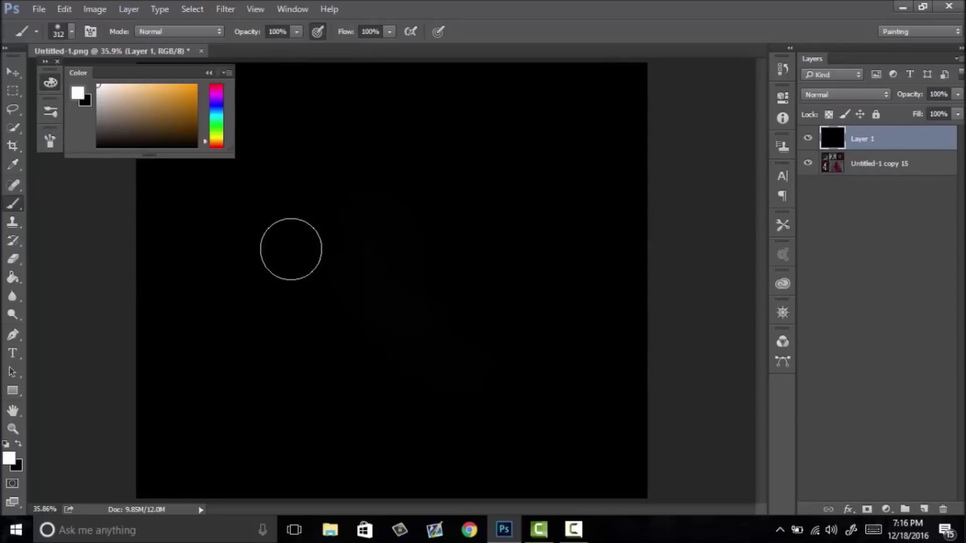
pyautogui.moveTo(297, 242); pyautogui.dragTo(466, 365)
pyautogui.moveTo(483, 241)
pyautogui.mouseDown()
pyautogui.moveTo(416, 172)
pyautogui.moveTo(390, 224)
pyautogui.mouseUp()
pyautogui.hotkey('ctrl', 'z')
pyautogui.hotkey('ctrl', 'alt', 'z')
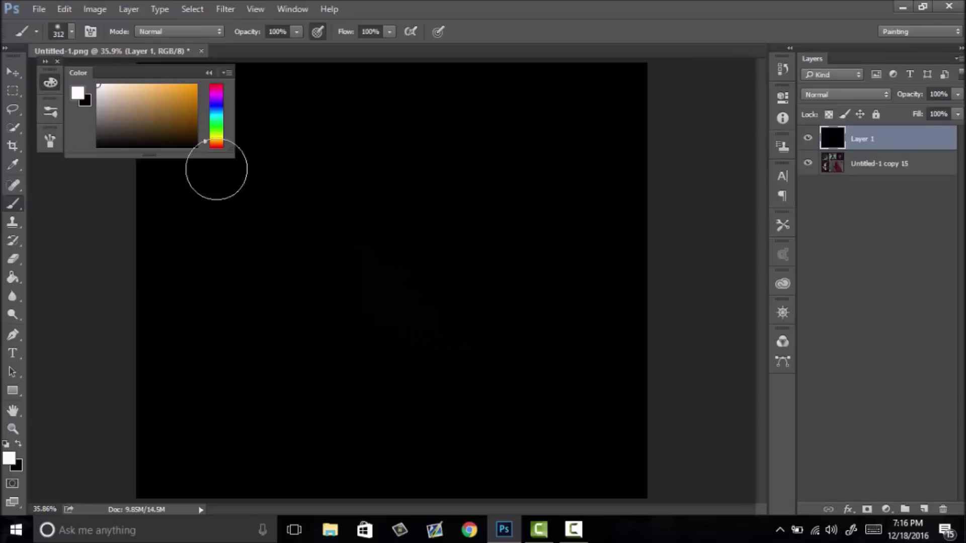
# Step: Test another soft stroke preset and the hard round preset, undoing each trial stroke
pyautogui.click(50, 112)
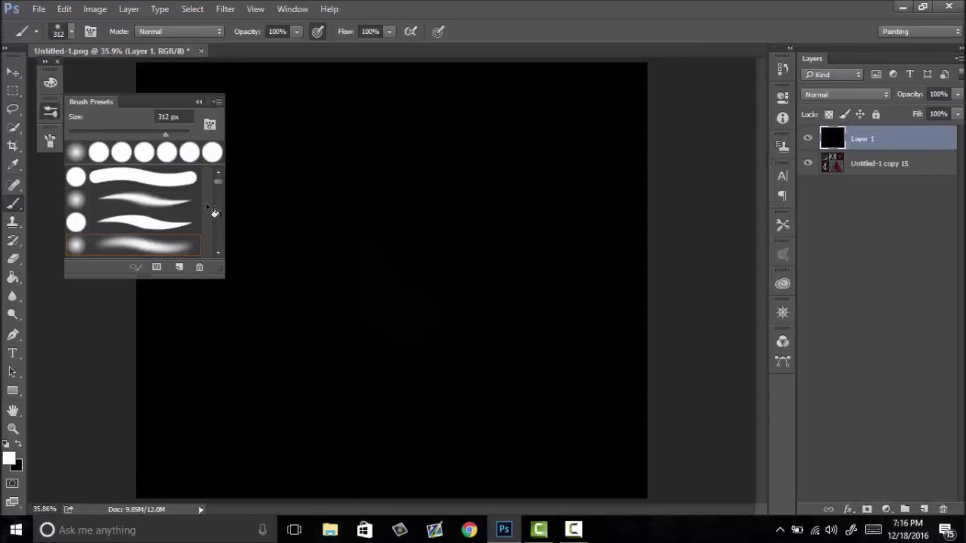
pyautogui.click(194, 210)
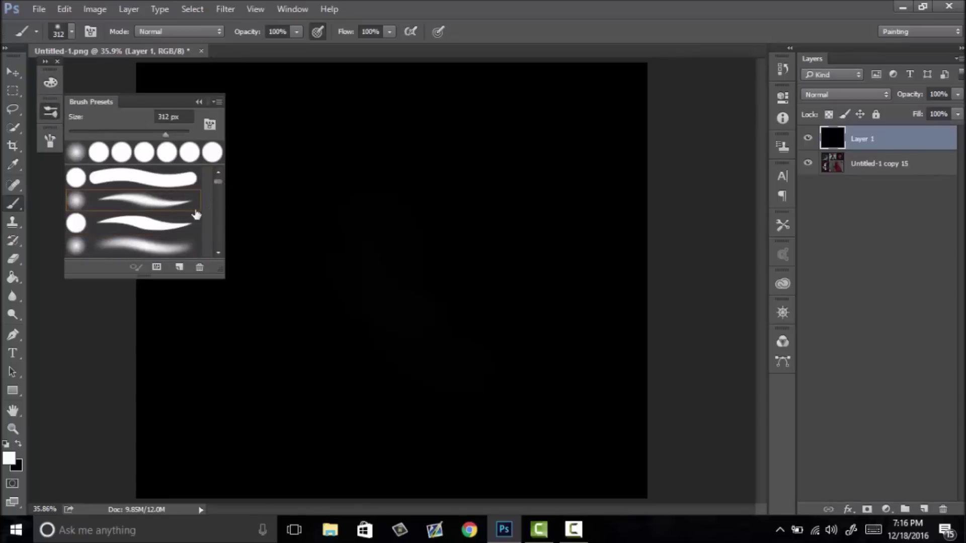
pyautogui.moveTo(383, 203)
pyautogui.mouseDown()
pyautogui.moveTo(428, 378)
pyautogui.moveTo(487, 168)
pyautogui.moveTo(480, 151)
pyautogui.mouseUp()
pyautogui.hotkey('ctrl', 'alt', 'z')
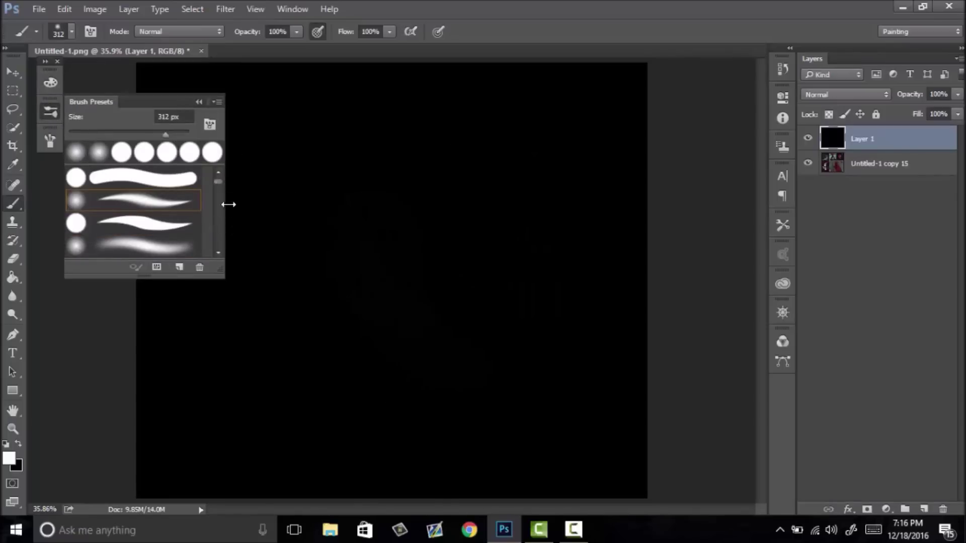
pyautogui.moveTo(217, 179)
pyautogui.mouseDown()
pyautogui.moveTo(218, 189)
pyautogui.moveTo(219, 173)
pyautogui.mouseUp()
pyautogui.click(76, 180)
pyautogui.moveTo(328, 217)
pyautogui.mouseDown()
pyautogui.moveTo(390, 276)
pyautogui.moveTo(443, 367)
pyautogui.mouseUp()
pyautogui.hotkey('ctrl', 'z')
# Step: Shrink the hard round brush to 68 px and paint white zigzag and diagonal test strokes
pyautogui.rightClick(493, 258)
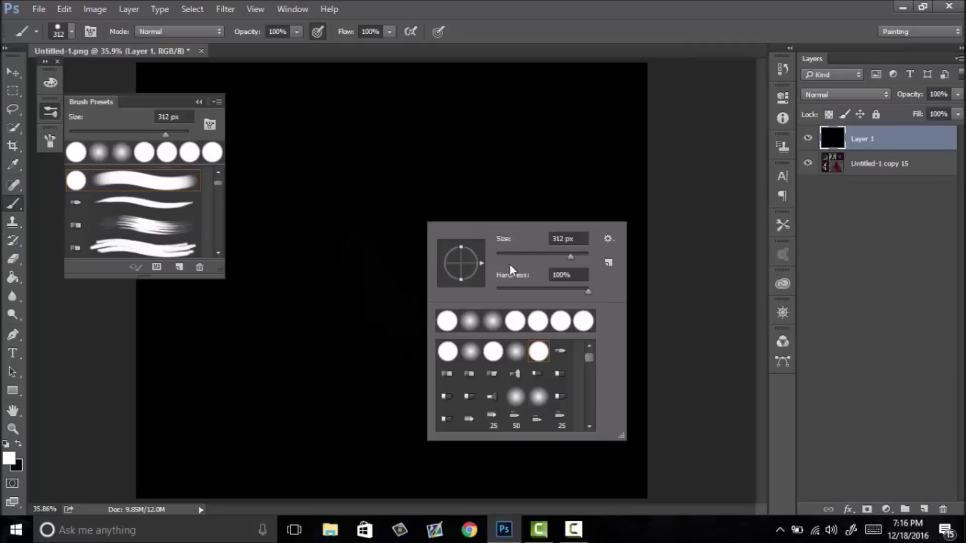
pyautogui.press('Escape')
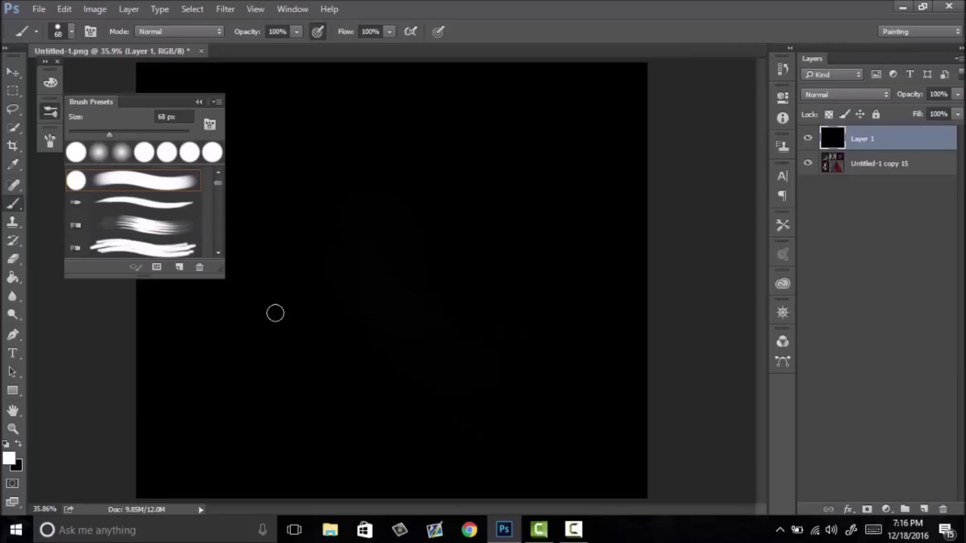
pyautogui.moveTo(259, 332); pyautogui.dragTo(357, 232)
pyautogui.moveTo(306, 317)
pyautogui.mouseDown()
pyautogui.moveTo(403, 247)
pyautogui.moveTo(490, 206)
pyautogui.mouseUp()
pyautogui.moveTo(506, 178)
pyautogui.mouseDown()
pyautogui.moveTo(362, 191)
pyautogui.moveTo(313, 159)
pyautogui.moveTo(327, 103)
pyautogui.moveTo(433, 105)
pyautogui.moveTo(522, 253)
pyautogui.moveTo(506, 314)
pyautogui.mouseUp()
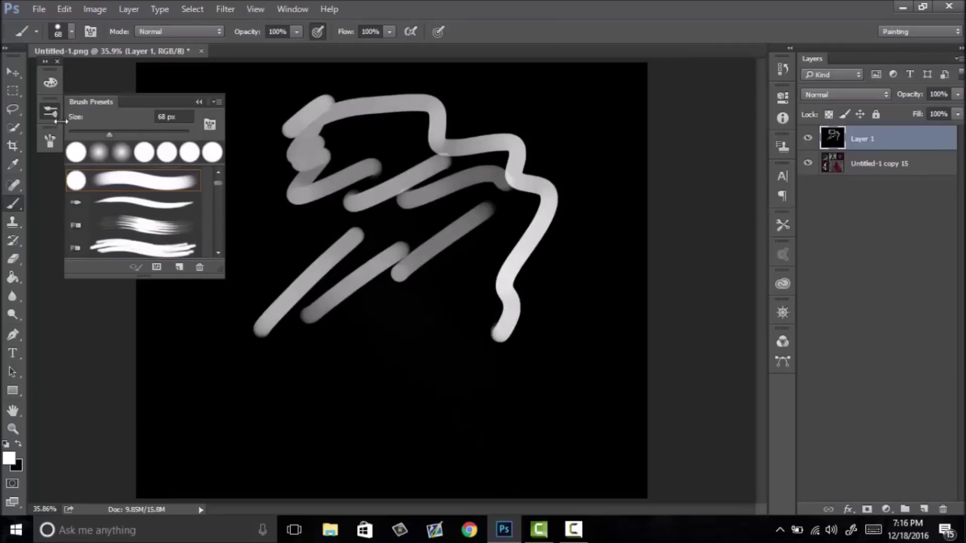
pyautogui.click(49, 141)
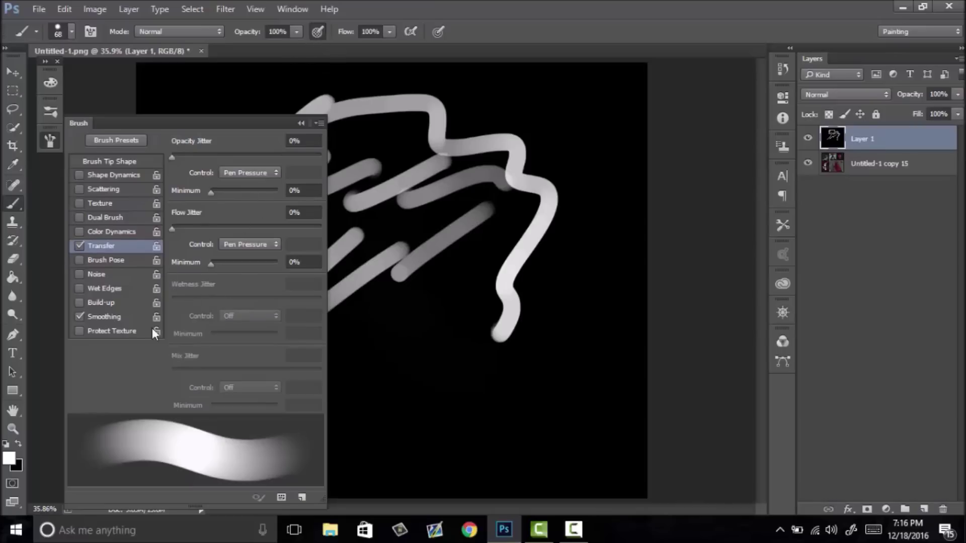
# Step: Paint grey test strokes while viewing Brush Tip Shape settings, then undo back to one diagonal stroke
pyautogui.moveTo(408, 376)
pyautogui.mouseDown()
pyautogui.moveTo(543, 384)
pyautogui.moveTo(427, 441)
pyautogui.mouseUp()
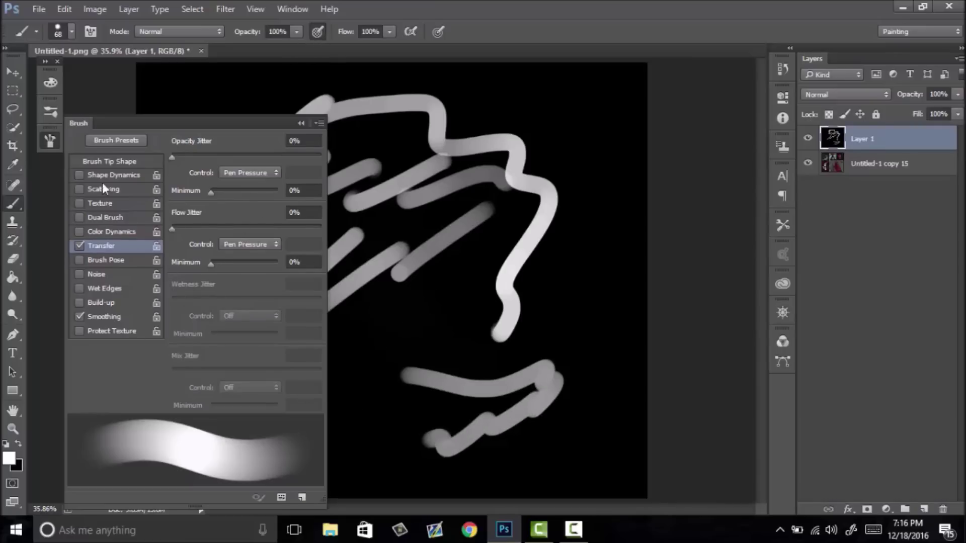
pyautogui.click(114, 162)
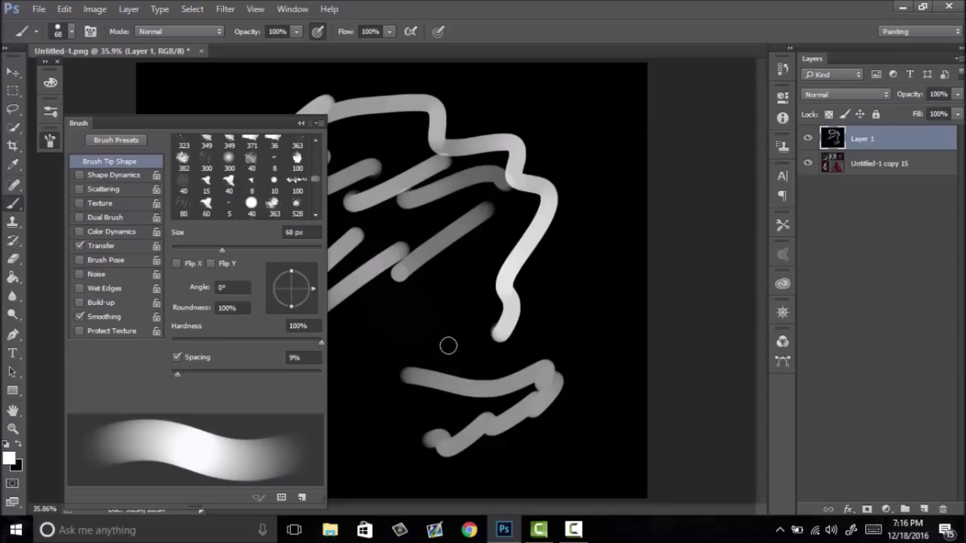
pyautogui.moveTo(428, 322)
pyautogui.mouseDown()
pyautogui.moveTo(599, 317)
pyautogui.moveTo(597, 181)
pyautogui.moveTo(509, 117)
pyautogui.moveTo(541, 281)
pyautogui.mouseUp()
pyautogui.hotkey('ctrl', 'alt', 'z')
pyautogui.hotkey('ctrl', 'alt', 'z')
pyautogui.hotkey('ctrl', 'alt', 'z')
pyautogui.hotkey('ctrl', 'alt', 'z')
pyautogui.hotkey('ctrl', 'alt', 'z')
pyautogui.hotkey('ctrl', 'alt', 'z')
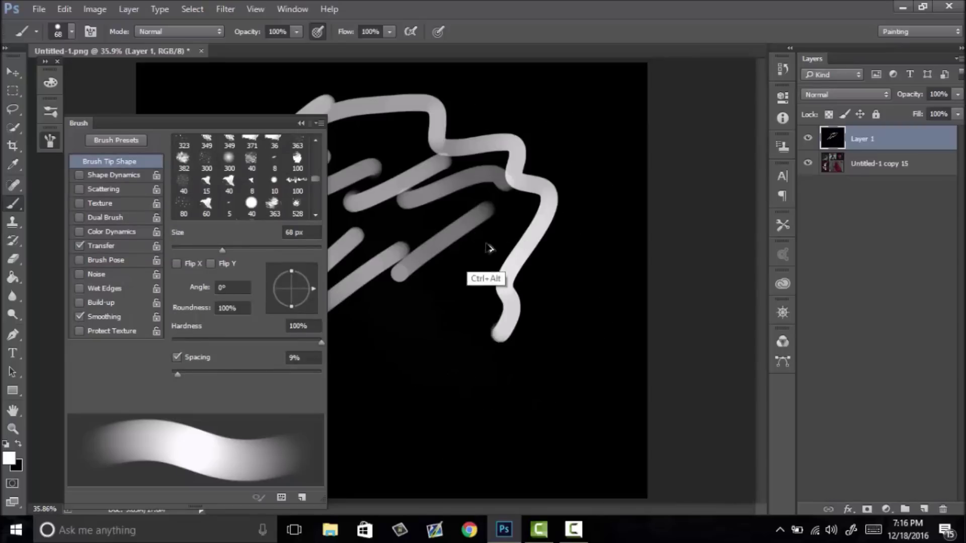
pyautogui.hotkey('ctrl', 'alt', 'z')
pyautogui.hotkey('ctrl', 'alt', 'z')
pyautogui.hotkey('ctrl', 'alt', 'z')
pyautogui.hotkey('ctrl', 'alt', 'z')
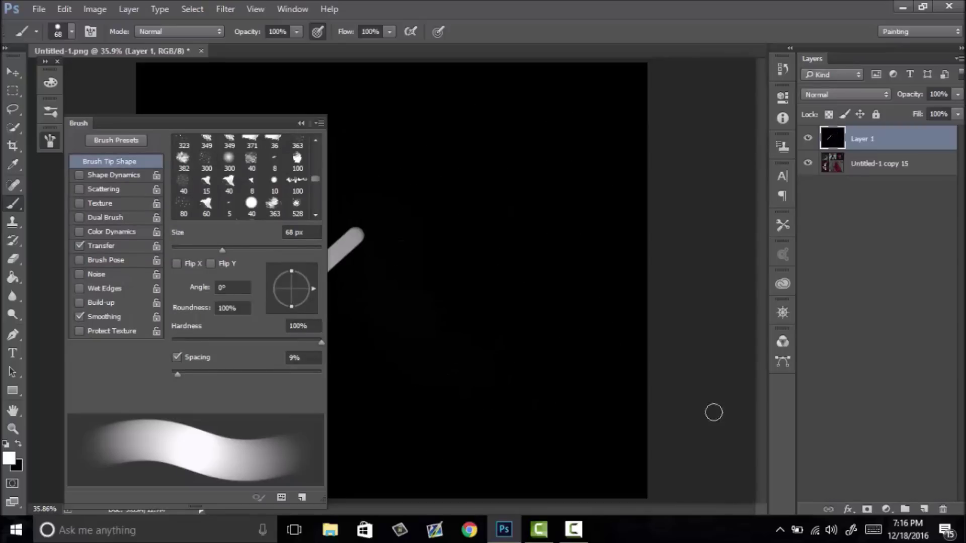
# Step: Paint grey test curves on a throwaway layer, delete it, and set Layer 1 Lightness to -100
pyautogui.click(923, 508)
pyautogui.moveTo(384, 160)
pyautogui.mouseDown()
pyautogui.moveTo(460, 171)
pyautogui.moveTo(475, 312)
pyautogui.moveTo(524, 289)
pyautogui.mouseUp()
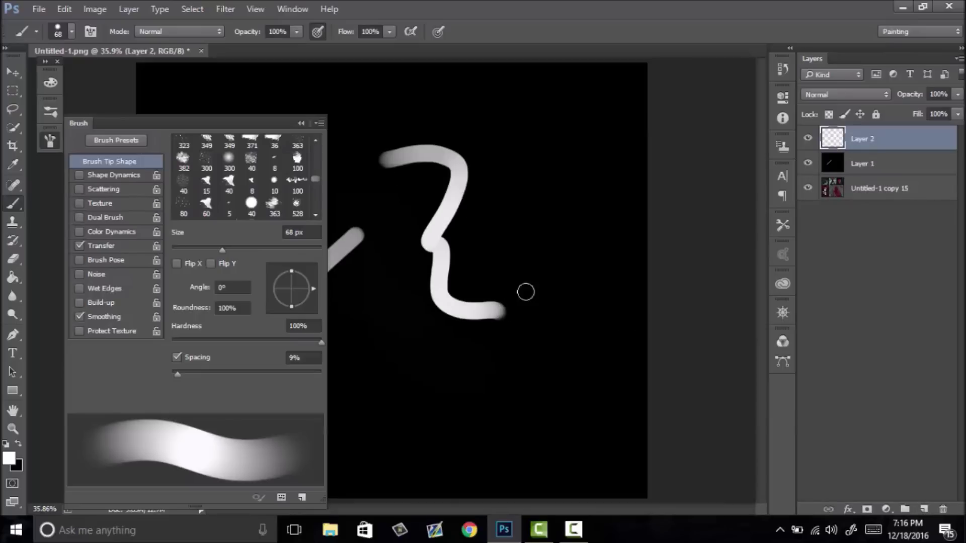
pyautogui.moveTo(498, 247); pyautogui.dragTo(461, 423)
pyautogui.moveTo(454, 360)
pyautogui.mouseDown()
pyautogui.moveTo(376, 293)
pyautogui.moveTo(401, 245)
pyautogui.mouseUp()
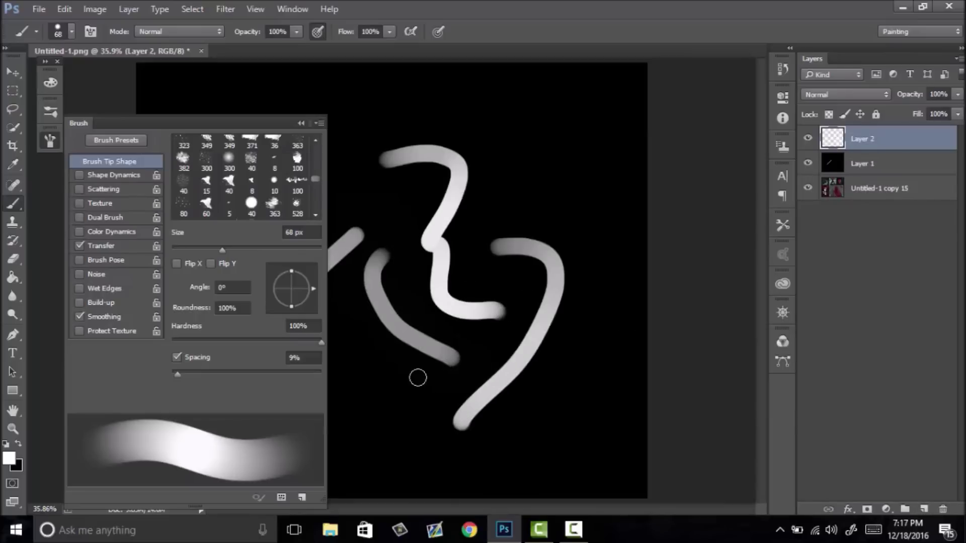
pyautogui.moveTo(391, 351); pyautogui.dragTo(413, 418)
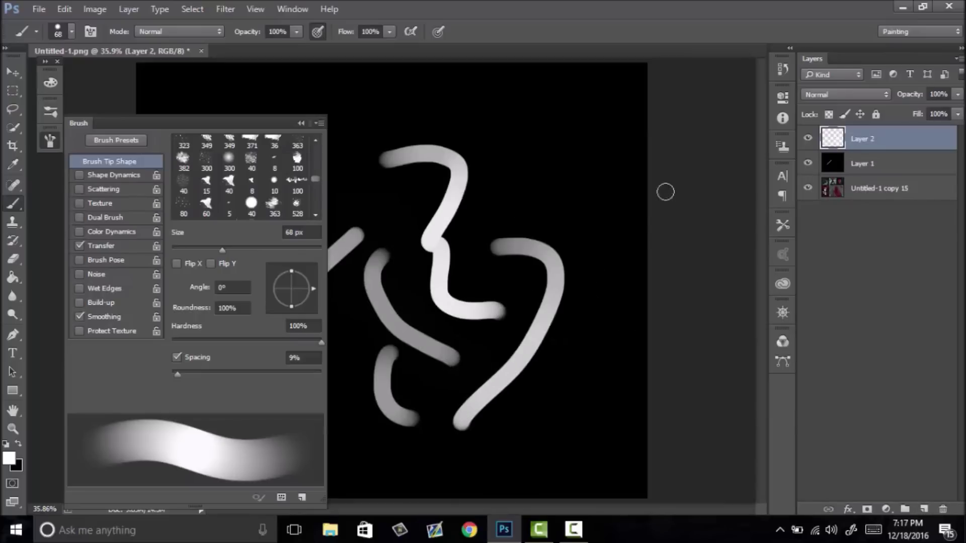
pyautogui.press('Delete')
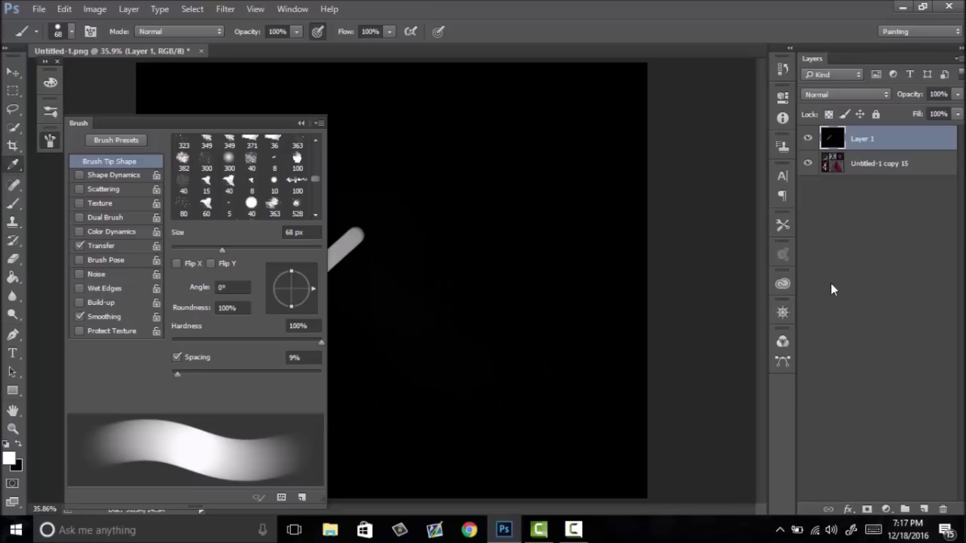
pyautogui.hotkey('ctrl', 'u')
pyautogui.moveTo(772, 414); pyautogui.dragTo(628, 434)
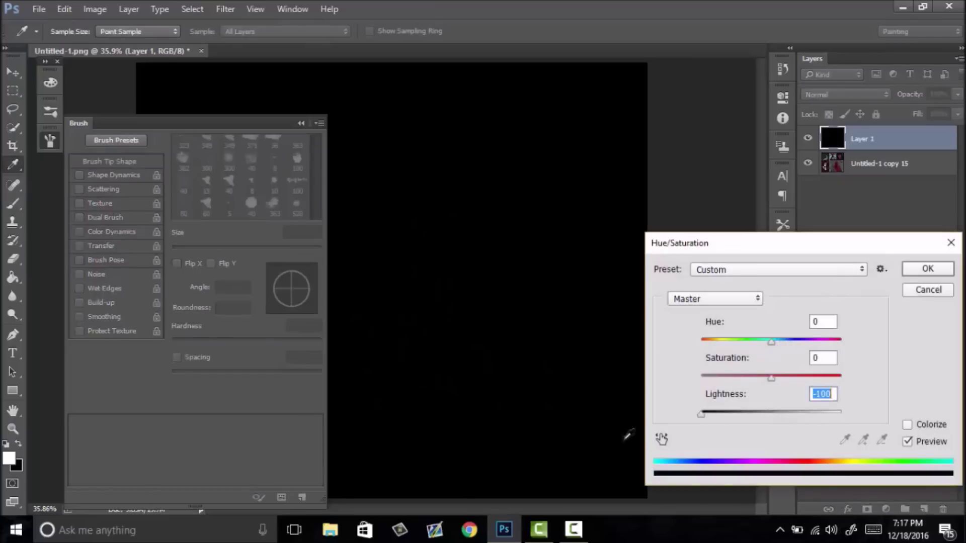
# Step: Apply the Lightness -100 blackout, then paint Z and S test strokes on a throwaway layer and delete it
pyautogui.click(927, 268)
pyautogui.click(925, 509)
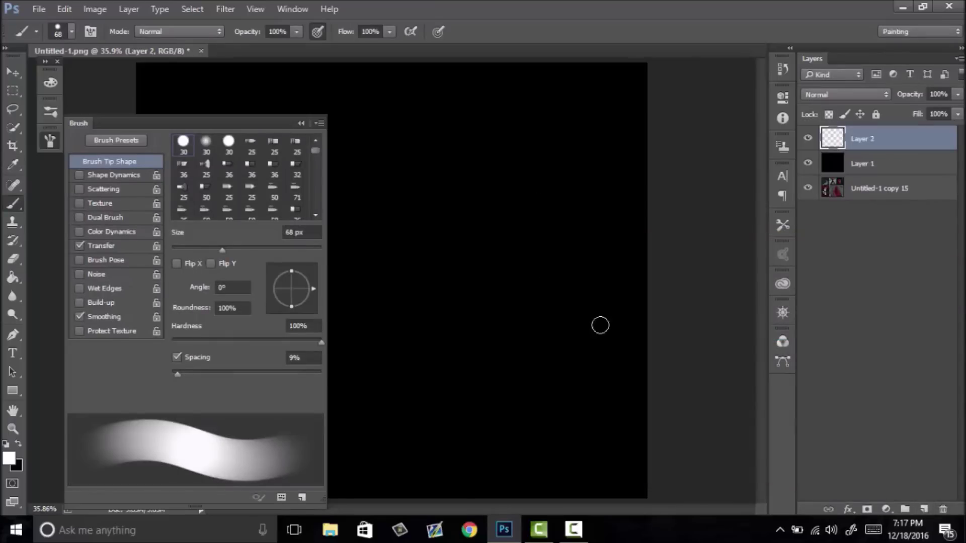
pyautogui.moveTo(405, 151); pyautogui.dragTo(460, 260)
pyautogui.moveTo(481, 212); pyautogui.dragTo(442, 396)
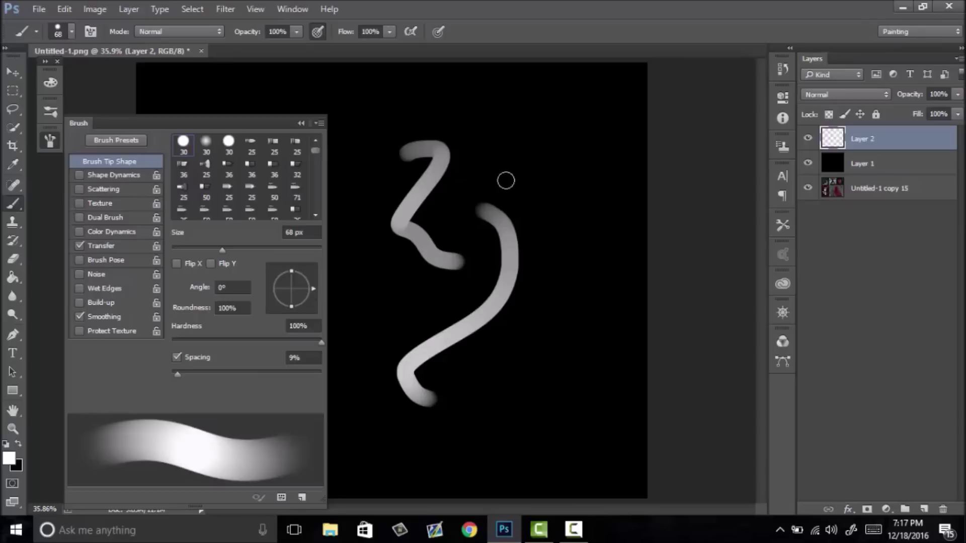
pyautogui.moveTo(476, 174); pyautogui.dragTo(561, 286)
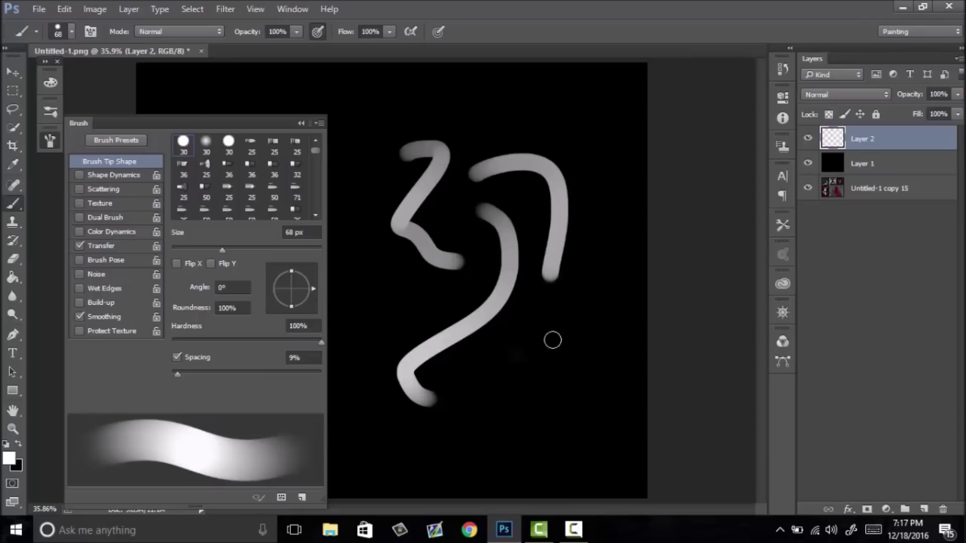
pyautogui.moveTo(552, 341)
pyautogui.mouseDown()
pyautogui.moveTo(589, 334)
pyautogui.moveTo(608, 287)
pyautogui.moveTo(574, 305)
pyautogui.mouseUp()
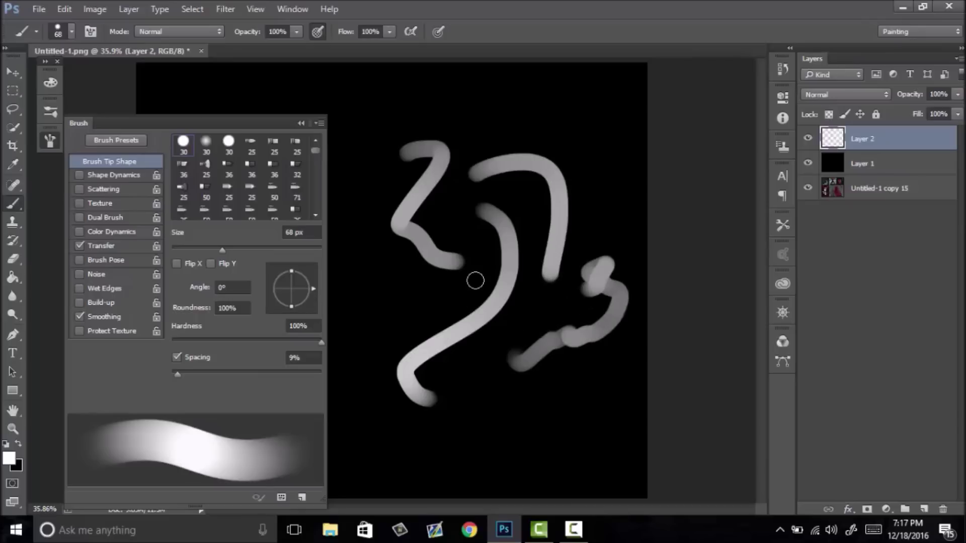
pyautogui.press('Delete')
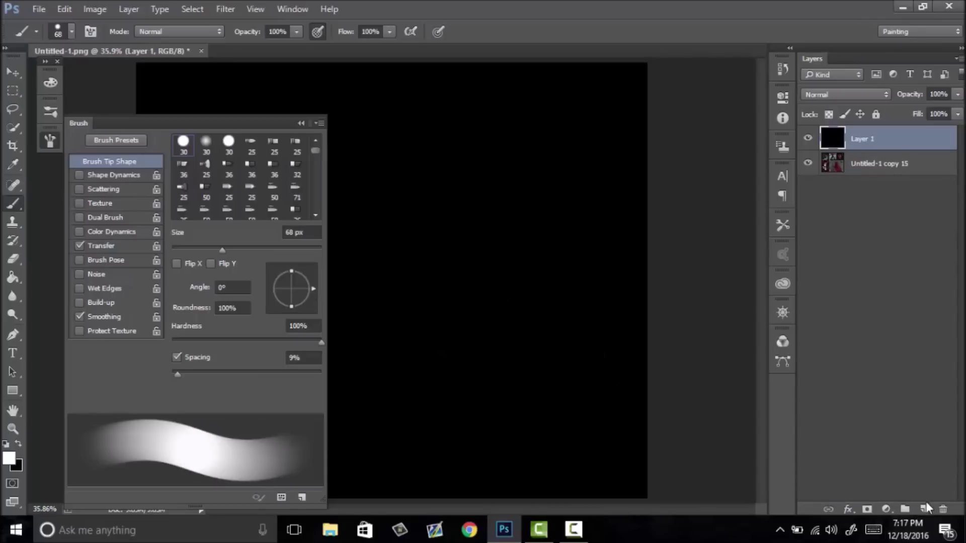
# Step: Paint hook and curve test strokes on another throwaway layer, delete it, and collapse the Brush panel
pyautogui.click(924, 509)
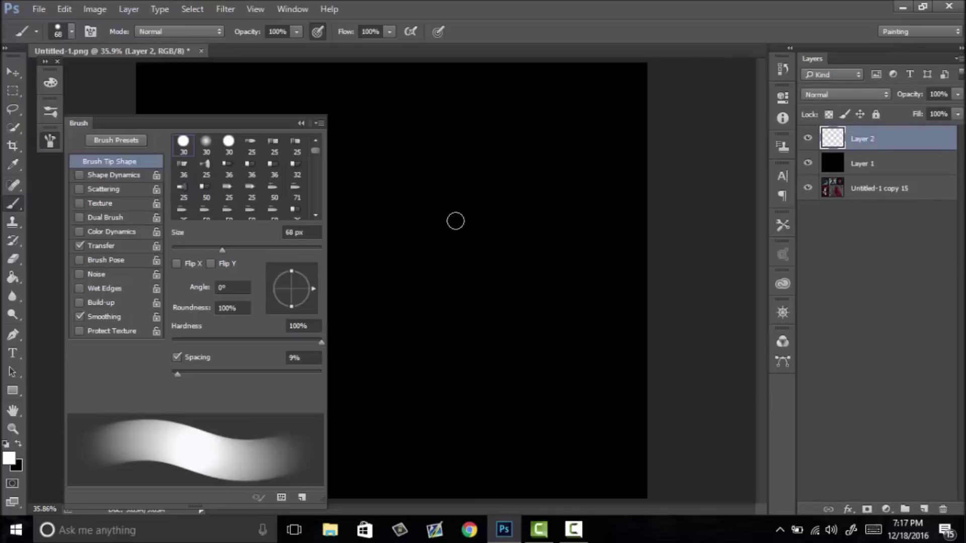
pyautogui.moveTo(418, 187)
pyautogui.mouseDown()
pyautogui.moveTo(461, 285)
pyautogui.moveTo(452, 294)
pyautogui.mouseUp()
pyautogui.moveTo(443, 232); pyautogui.dragTo(488, 378)
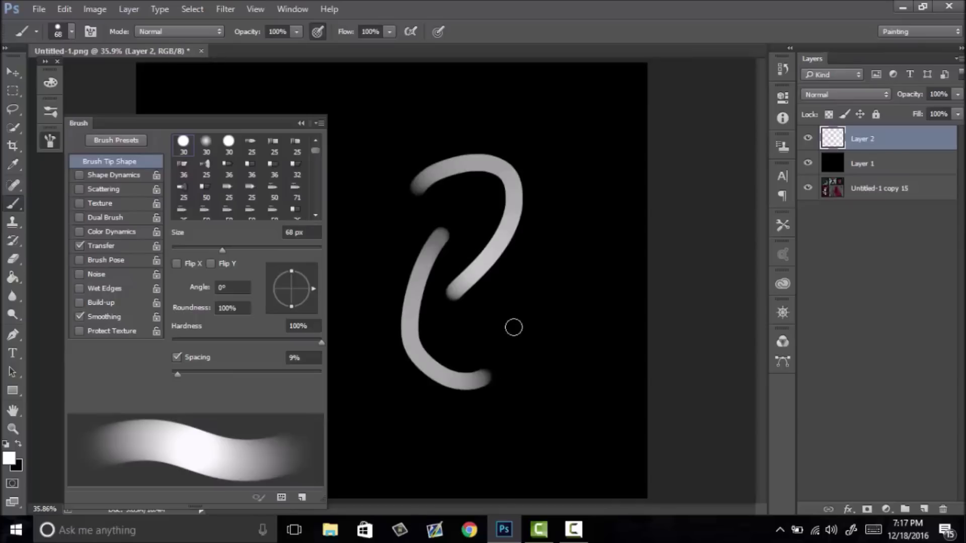
pyautogui.press('Delete')
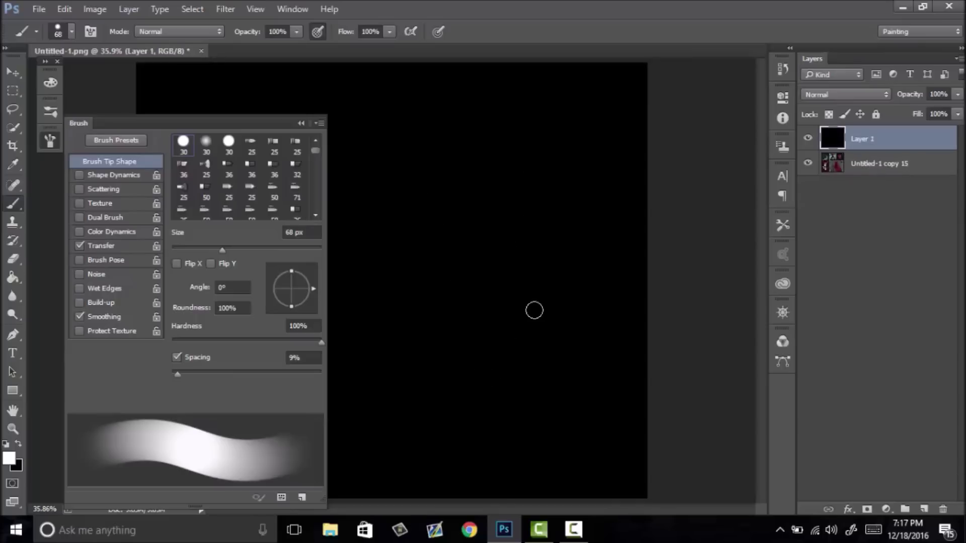
pyautogui.click(301, 124)
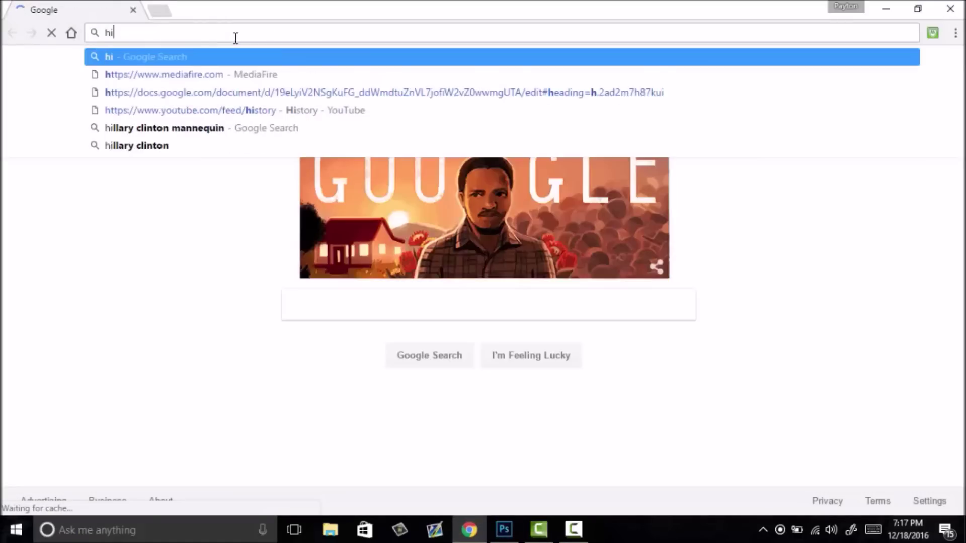
# Step: Search Google Images for 'hippo', copy the close-up hippo head photo, and switch back to Photoshop
pyautogui.press('Return')
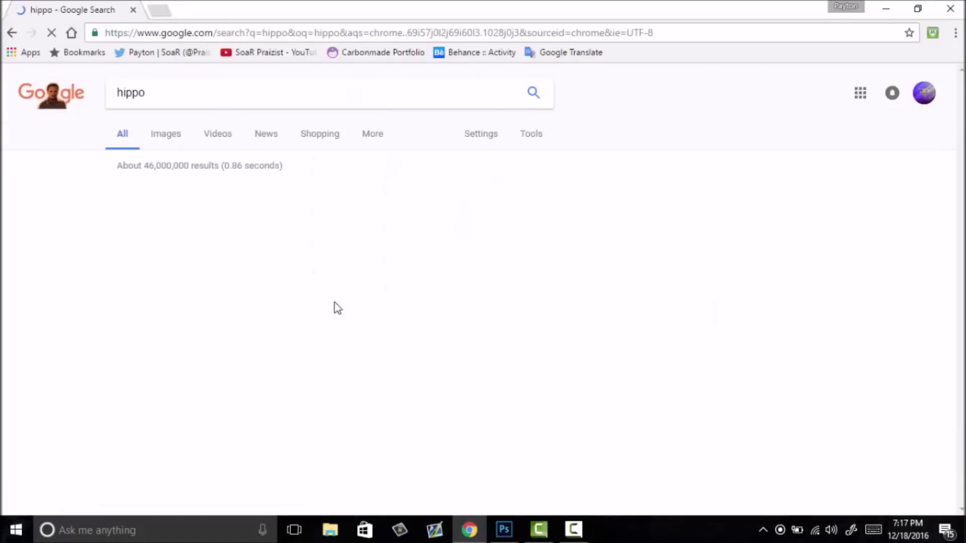
pyautogui.click(171, 137)
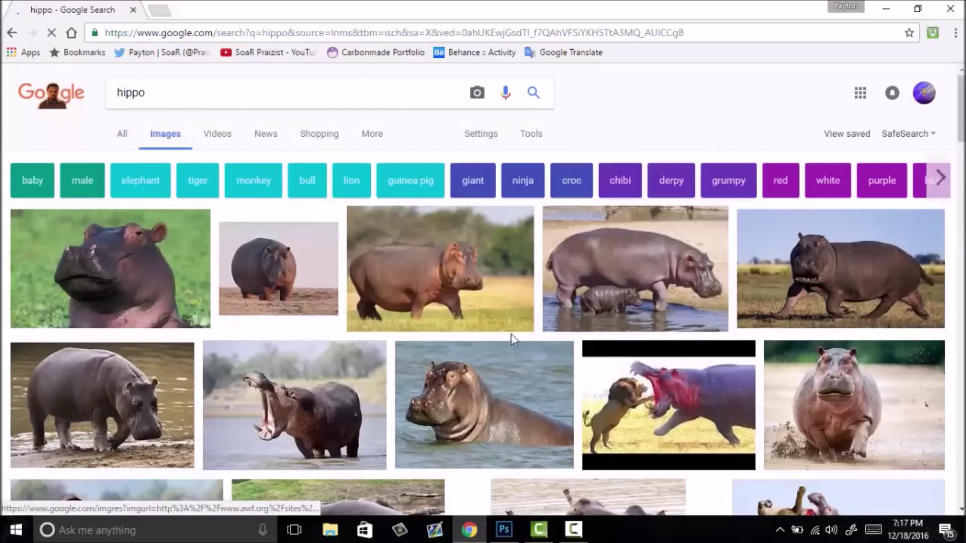
pyautogui.click(166, 272)
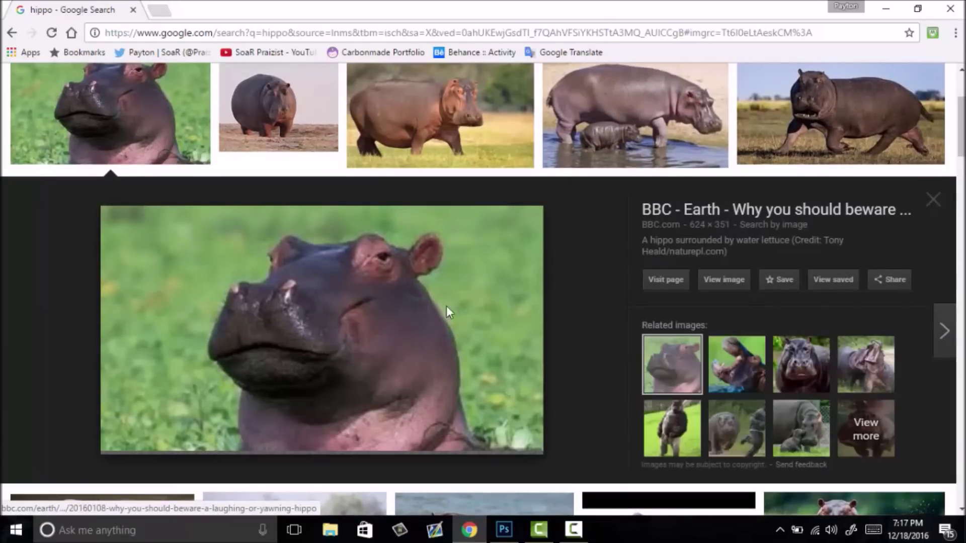
pyautogui.rightClick(443, 352)
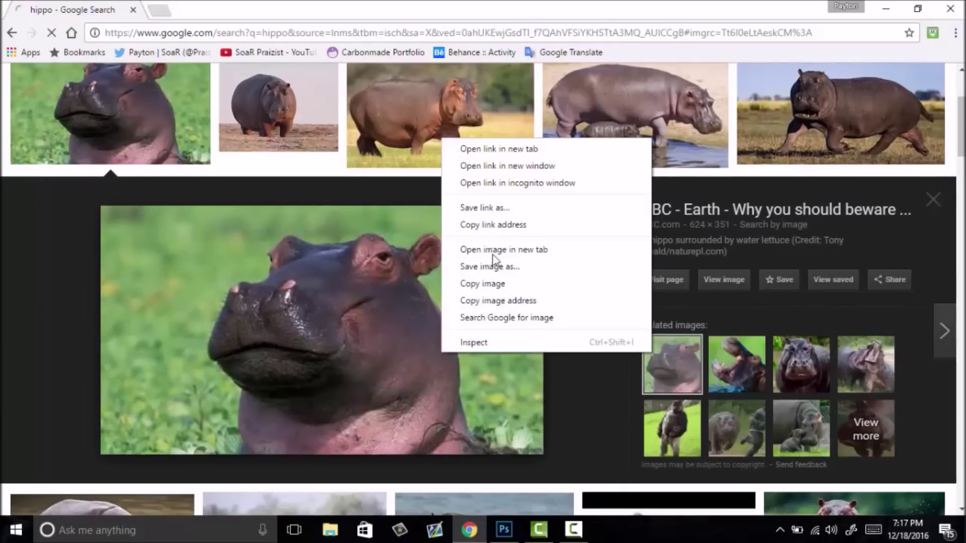
pyautogui.click(484, 280)
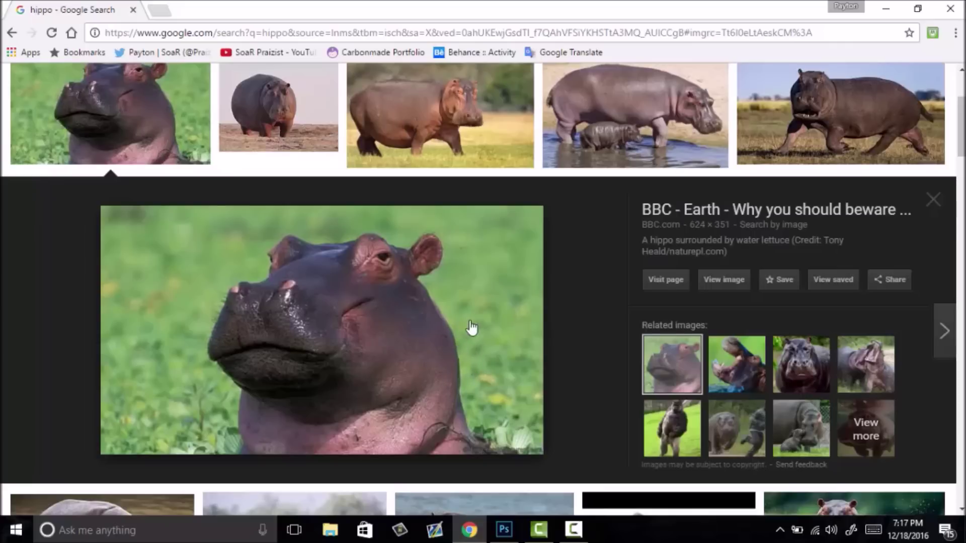
pyautogui.click(503, 529)
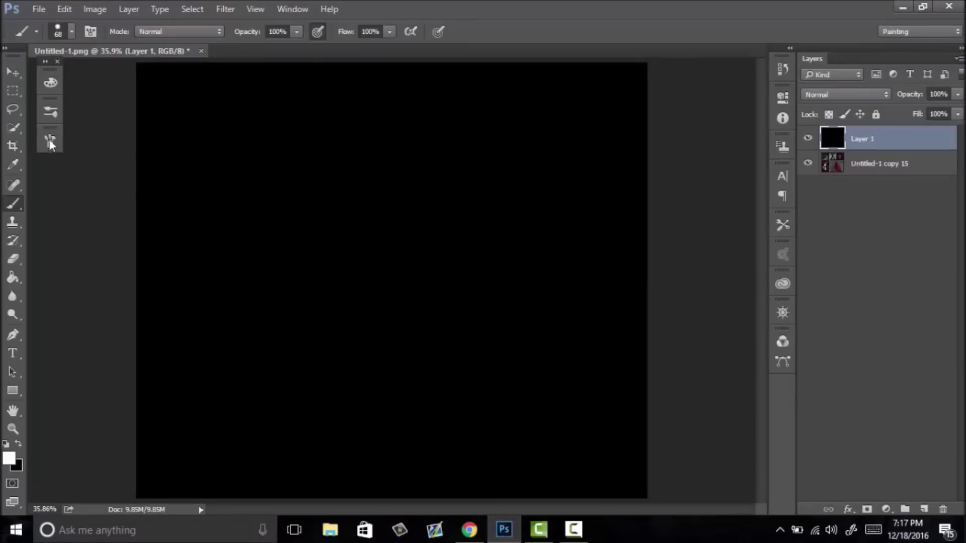
# Step: Show the Color panel in Photoshop
pyautogui.click(49, 88)
pyautogui.click(47, 86)
pyautogui.click(50, 85)
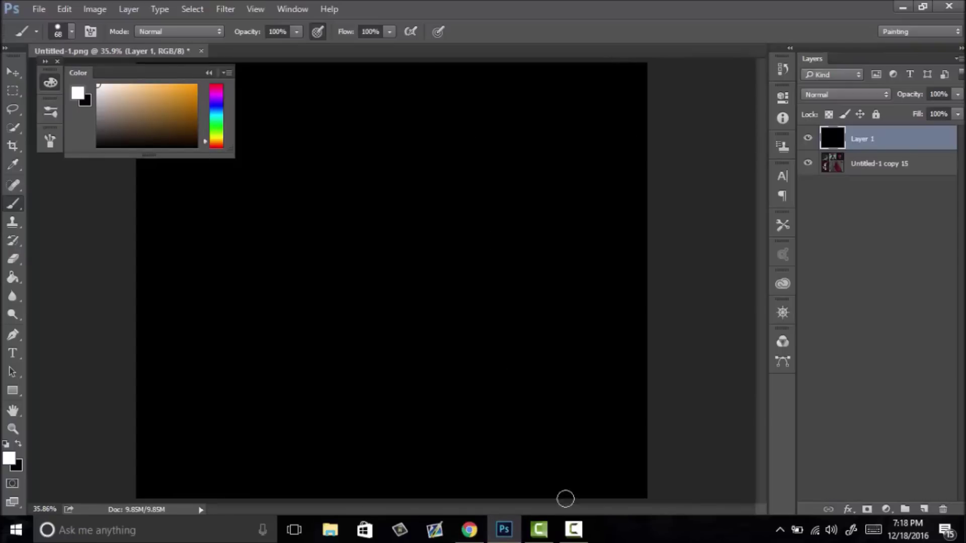
# Step: Open the hippo photo in its own tab, save it as p03dtkw2.jpg, and minimize Chrome
pyautogui.click(469, 529)
pyautogui.rightClick(380, 356)
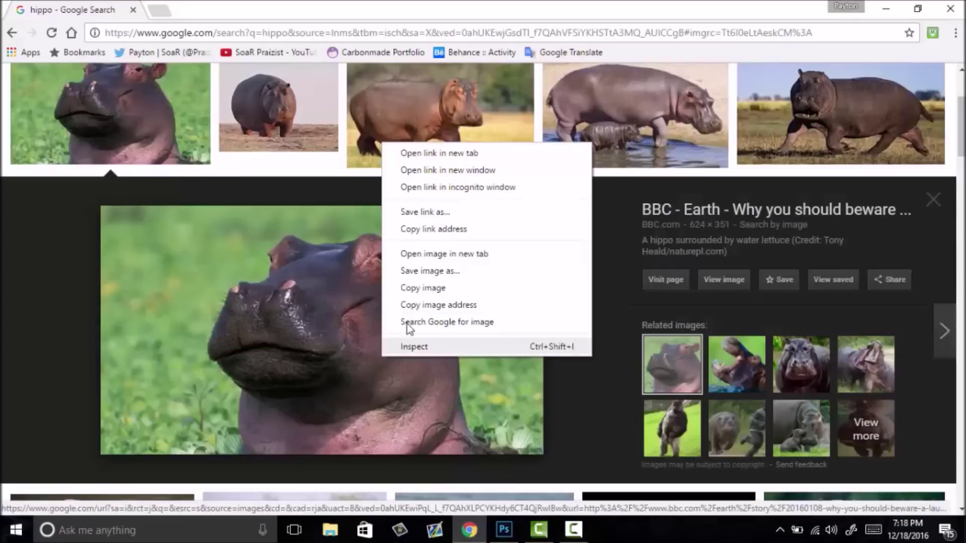
pyautogui.click(433, 254)
pyautogui.rightClick(399, 314)
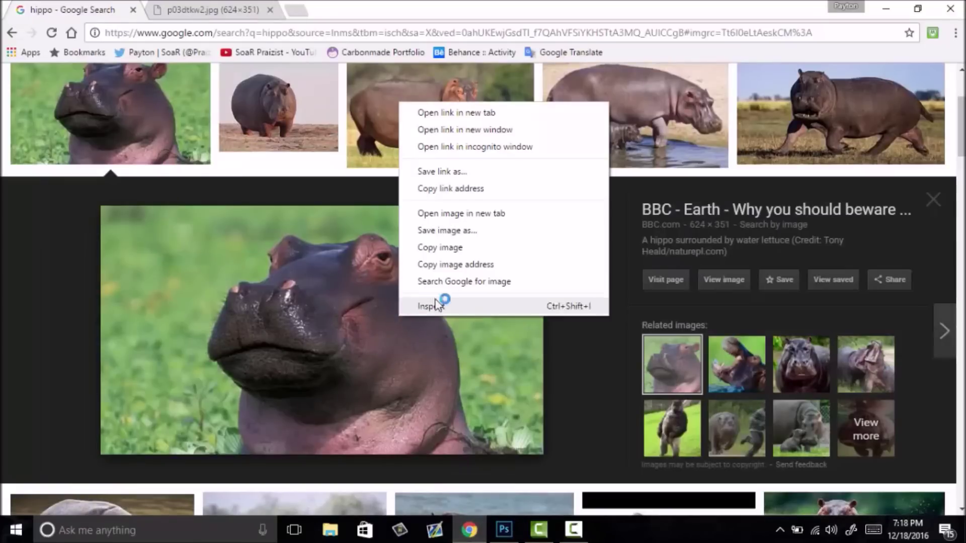
pyautogui.click(458, 234)
pyautogui.click(357, 302)
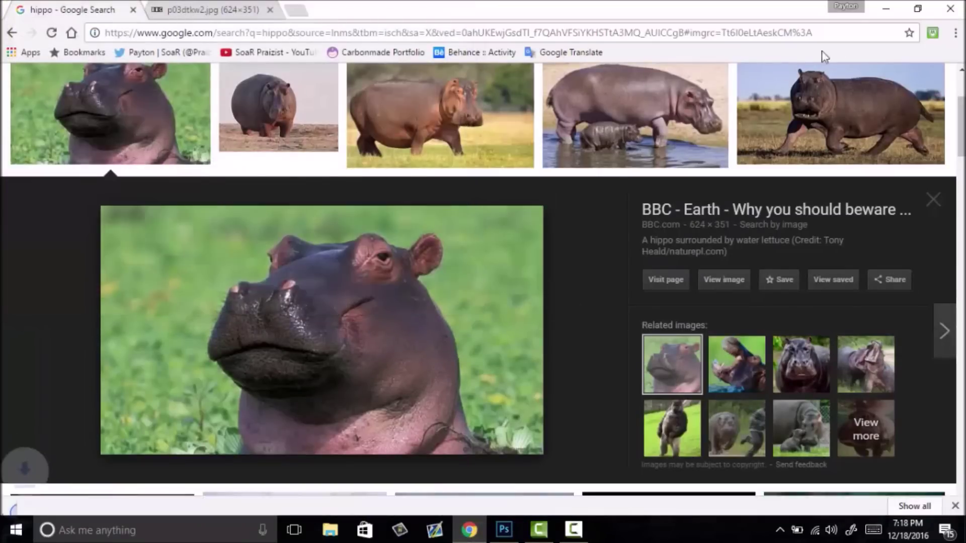
pyautogui.click(886, 9)
# Step: Open the hippo photo p03dtkw2.jpg from the Desktop
pyautogui.click(40, 10)
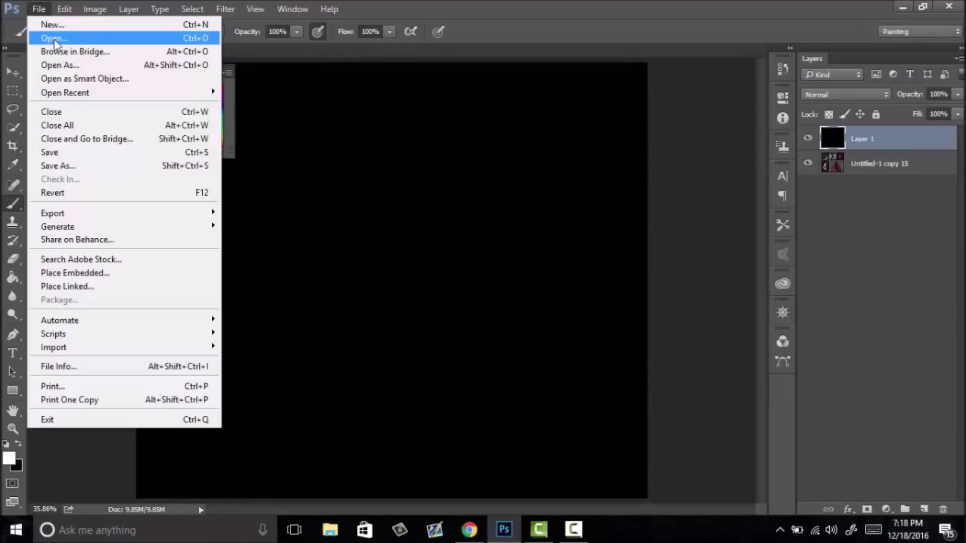
pyautogui.click(54, 38)
pyautogui.click(80, 126)
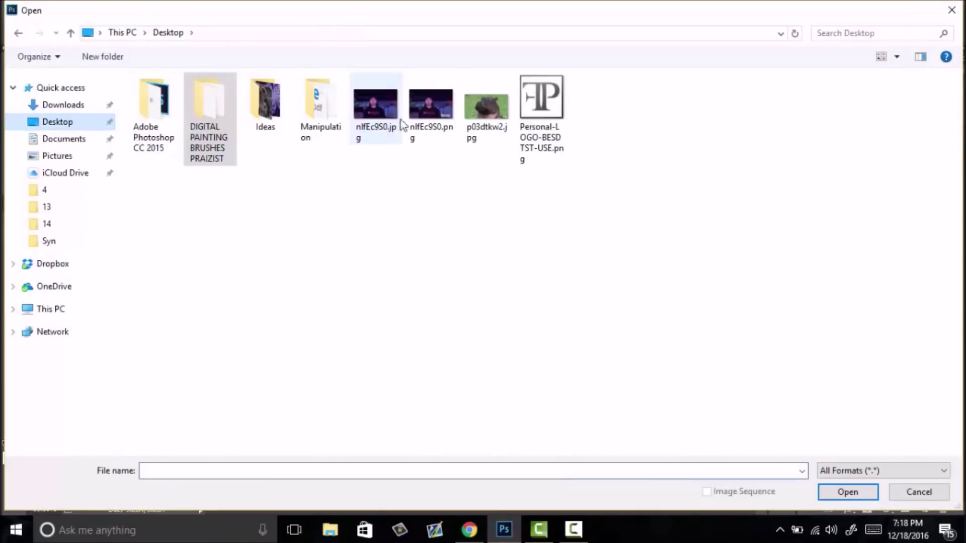
pyautogui.doubleClick(496, 103)
# Step: Move the hippo photo onto the Untitled-1 canvas upper middle, zoom in, and add an empty layer
pyautogui.press('v')
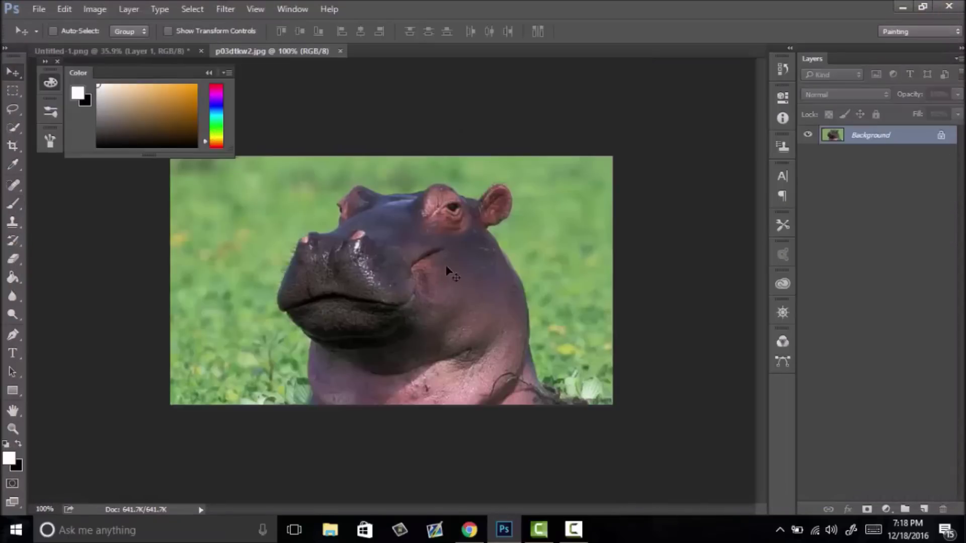
pyautogui.moveTo(145, 57); pyautogui.dragTo(439, 242)
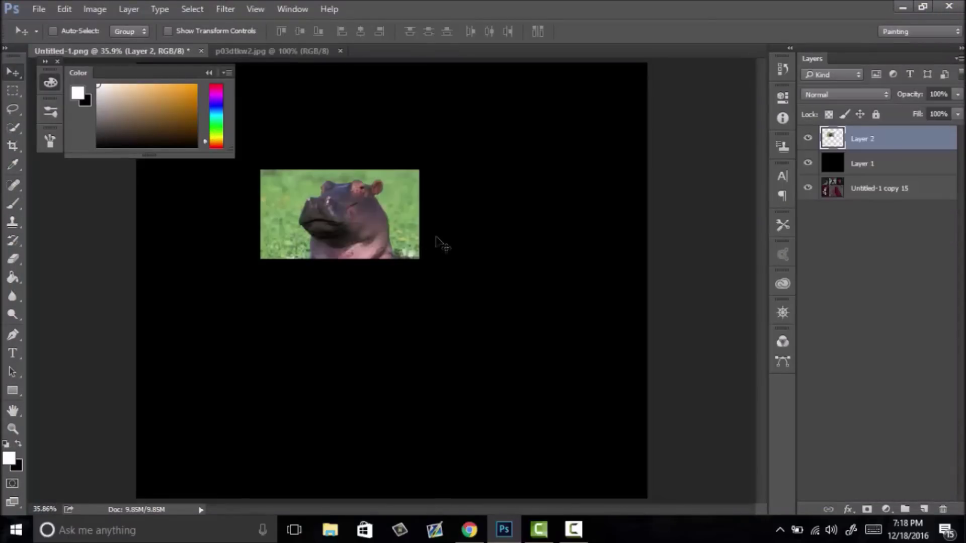
pyautogui.moveTo(395, 204); pyautogui.dragTo(564, 177)
pyautogui.press('z')
pyautogui.moveTo(604, 297); pyautogui.dragTo(727, 304)
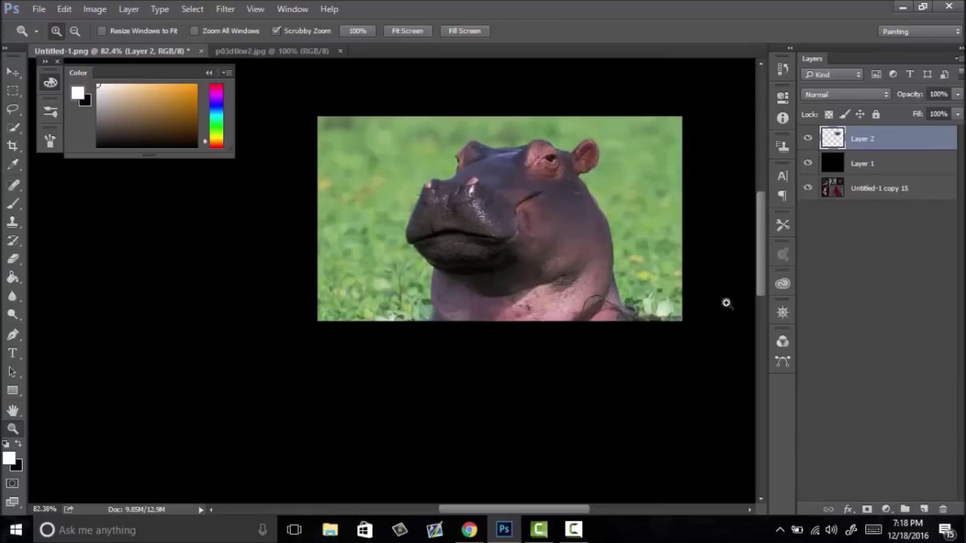
pyautogui.click(924, 509)
# Step: With the Brush, sample hippo colours and paint brown, pink and dark purple blobs on the black canvas
pyautogui.press('b')
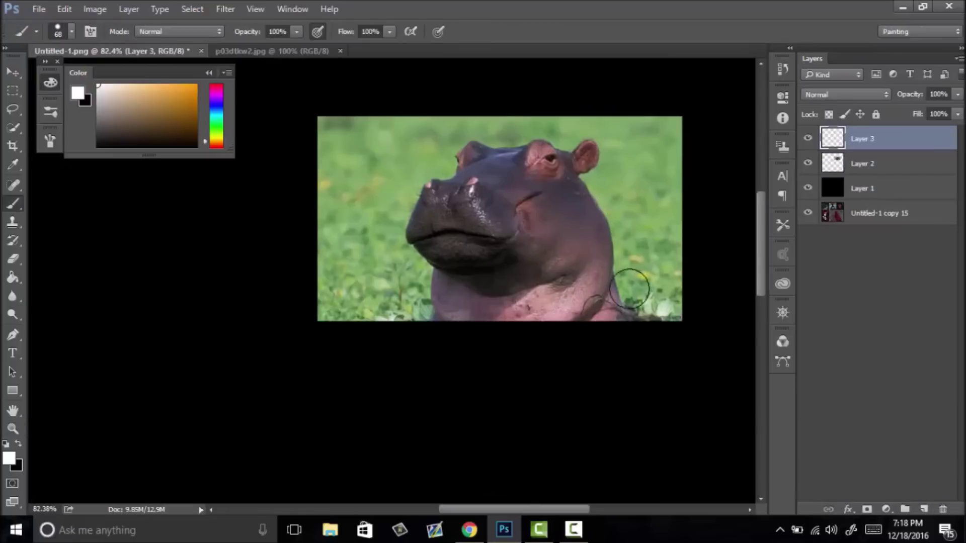
pyautogui.keyDown('alt'); pyautogui.click(558, 210); pyautogui.keyUp('alt')
pyautogui.click(190, 264)
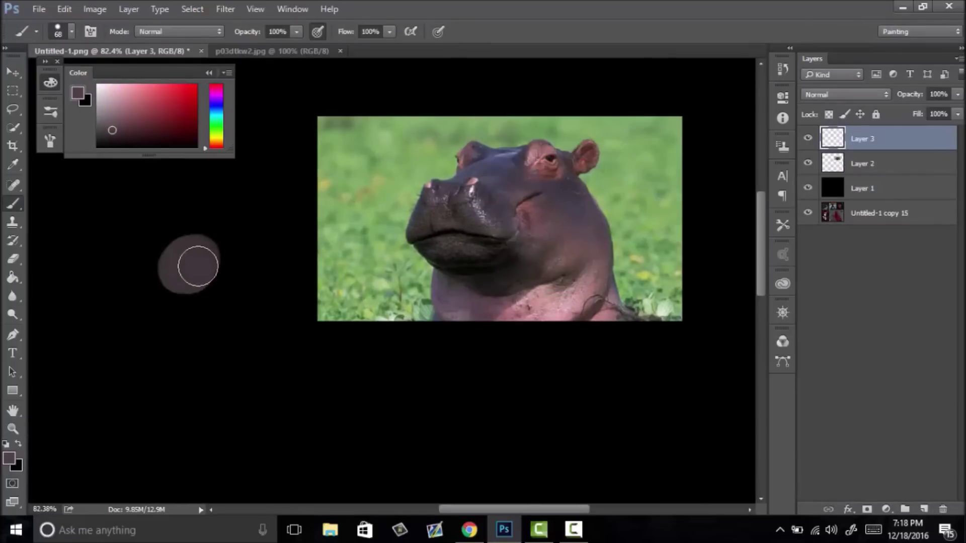
pyautogui.moveTo(194, 266)
pyautogui.mouseDown()
pyautogui.moveTo(183, 258)
pyautogui.moveTo(195, 275)
pyautogui.mouseUp()
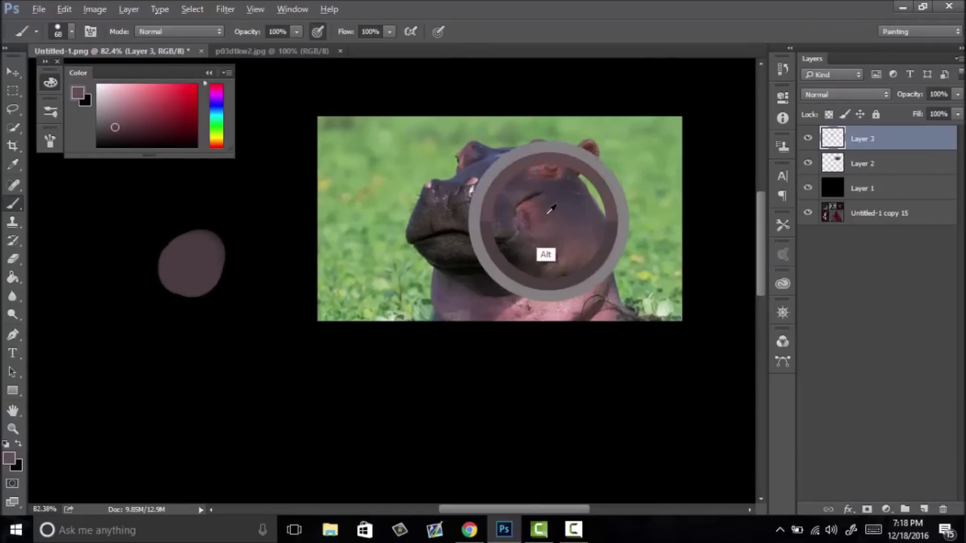
pyautogui.moveTo(552, 208); pyautogui.dragTo(496, 227)
pyautogui.moveTo(244, 280); pyautogui.dragTo(226, 297)
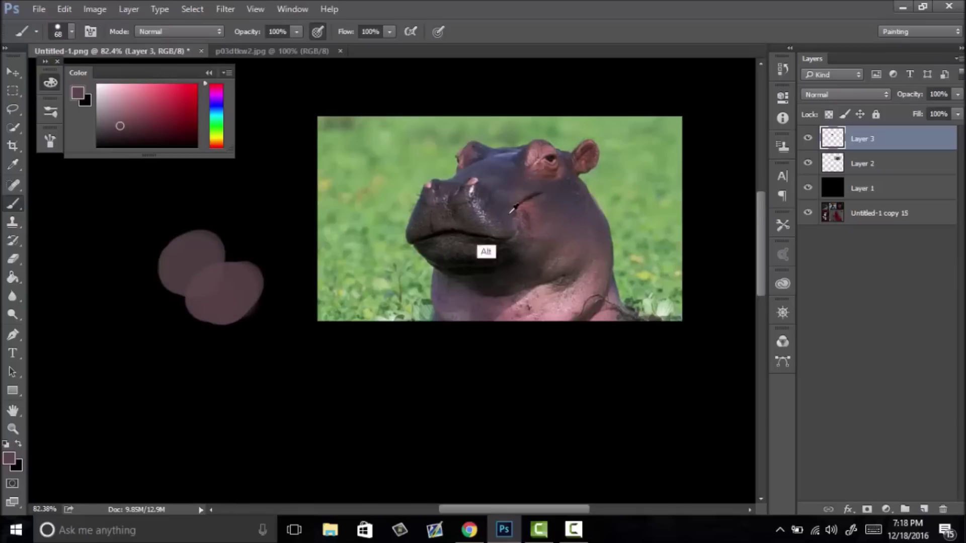
pyautogui.keyDown('alt'); pyautogui.click(481, 215); pyautogui.keyUp('alt')
pyautogui.moveTo(173, 227)
pyautogui.mouseDown()
pyautogui.moveTo(156, 226)
pyautogui.moveTo(173, 214)
pyautogui.mouseUp()
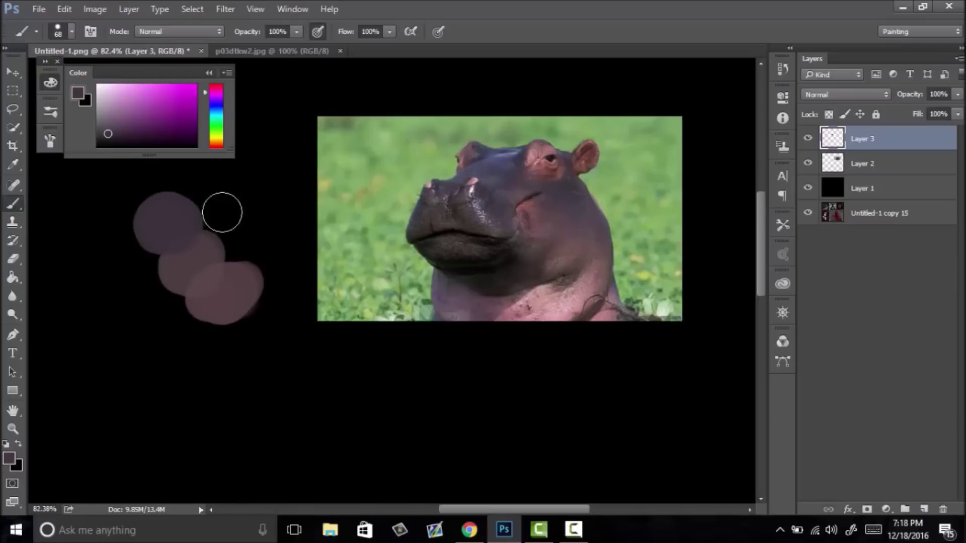
# Step: Add light pink, lighter pink and blue-grey blobs sampled from the hippo, then zoom out
pyautogui.keyDown('alt'); pyautogui.click(533, 287); pyautogui.keyUp('alt')
pyautogui.moveTo(270, 308); pyautogui.dragTo(254, 338)
pyautogui.keyDown('alt'); pyautogui.click(526, 183); pyautogui.keyUp('alt')
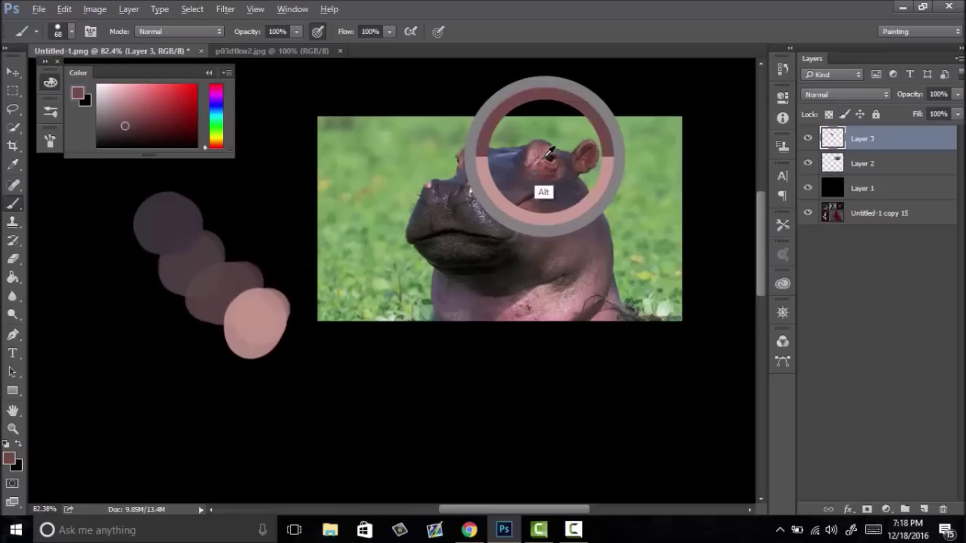
pyautogui.moveTo(193, 234); pyautogui.dragTo(215, 220)
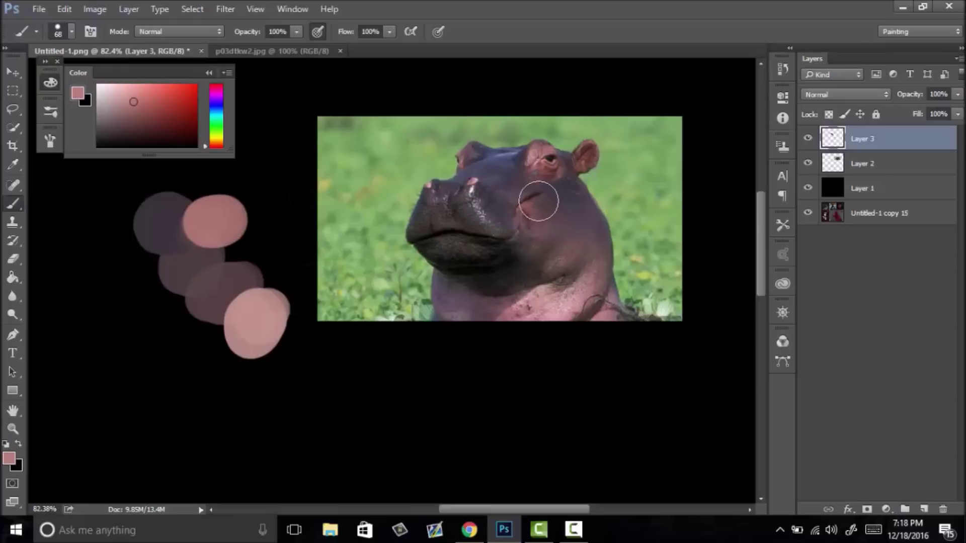
pyautogui.keyDown('alt'); pyautogui.click(485, 164); pyautogui.keyUp('alt')
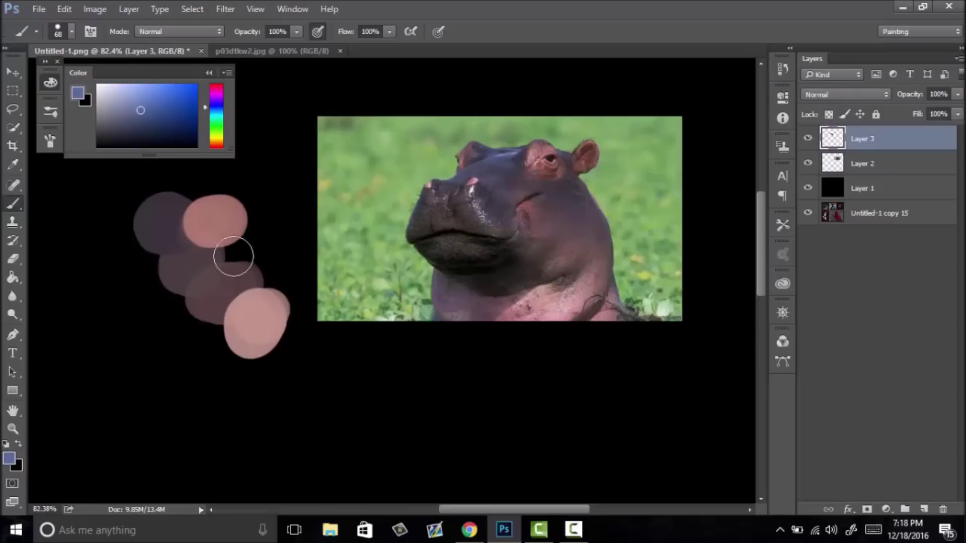
pyautogui.moveTo(234, 257); pyautogui.dragTo(248, 252)
pyautogui.press('z')
pyautogui.moveTo(330, 280)
pyautogui.mouseDown()
pyautogui.moveTo(322, 304)
pyautogui.moveTo(356, 283)
pyautogui.moveTo(392, 293)
pyautogui.mouseUp()
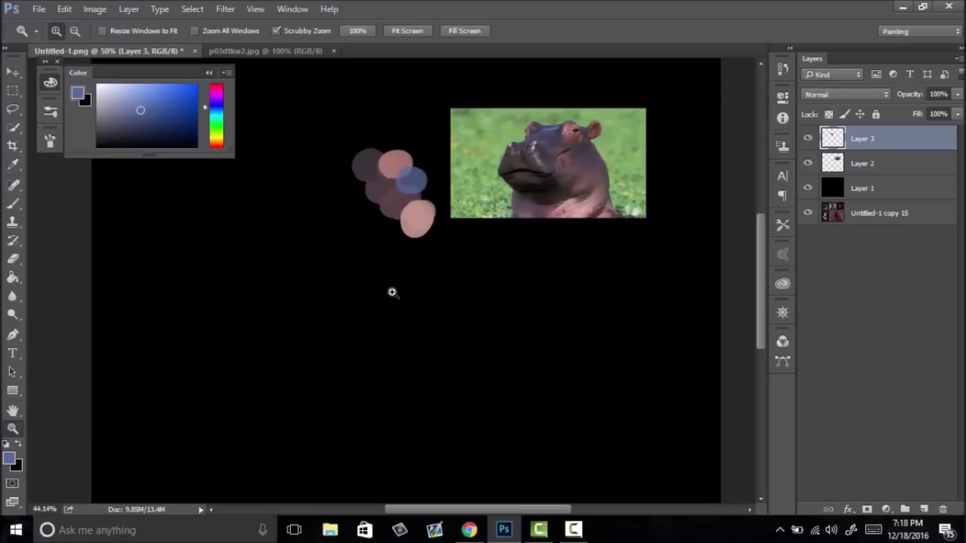
# Step: On a new layer, paint a large brown loop using a brown sampled from the palette
pyautogui.click(922, 510)
pyautogui.press('b')
pyautogui.keyDown('alt'); pyautogui.click(559, 149); pyautogui.keyUp('alt')
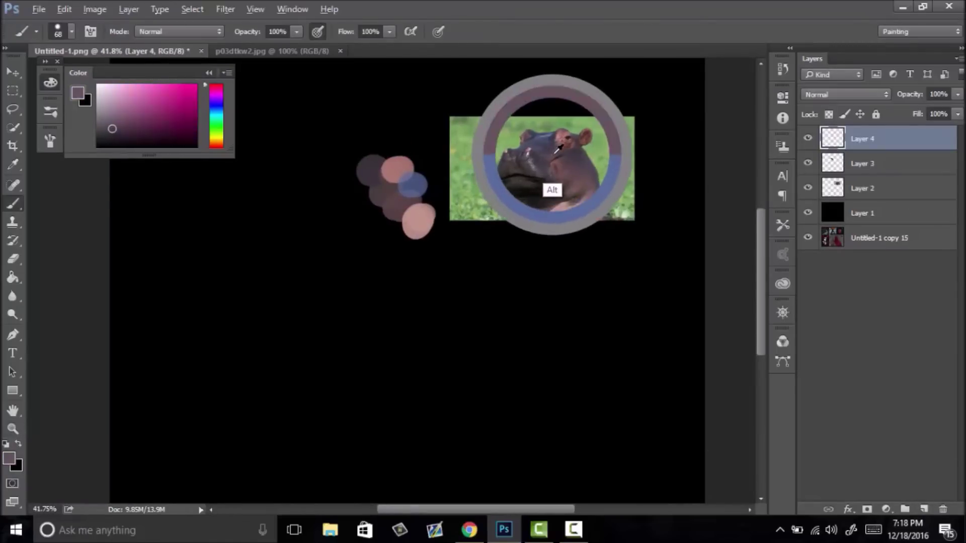
pyautogui.keyDown('alt'); pyautogui.click(388, 191); pyautogui.keyUp('alt')
pyautogui.moveTo(288, 302)
pyautogui.mouseDown()
pyautogui.moveTo(421, 273)
pyautogui.moveTo(306, 368)
pyautogui.moveTo(315, 420)
pyautogui.mouseUp()
pyautogui.moveTo(328, 298)
pyautogui.mouseDown()
pyautogui.moveTo(379, 284)
pyautogui.moveTo(325, 293)
pyautogui.moveTo(222, 377)
pyautogui.moveTo(250, 418)
pyautogui.moveTo(272, 317)
pyautogui.moveTo(402, 267)
pyautogui.moveTo(481, 273)
pyautogui.moveTo(433, 406)
pyautogui.moveTo(347, 455)
pyautogui.moveTo(239, 380)
pyautogui.moveTo(265, 414)
pyautogui.moveTo(296, 416)
pyautogui.moveTo(360, 342)
pyautogui.moveTo(360, 302)
pyautogui.mouseUp()
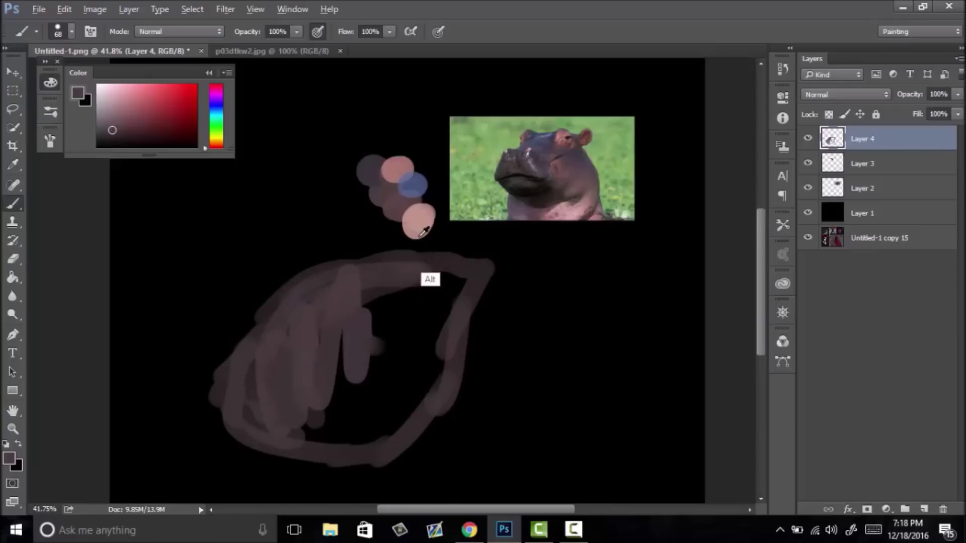
# Step: Paint pink and blue strokes along the loop's upper arc using palette colours
pyautogui.keyDown('alt'); pyautogui.click(422, 231); pyautogui.keyUp('alt')
pyautogui.moveTo(397, 274)
pyautogui.mouseDown()
pyautogui.moveTo(267, 324)
pyautogui.moveTo(346, 284)
pyautogui.moveTo(383, 288)
pyautogui.moveTo(287, 306)
pyautogui.moveTo(312, 281)
pyautogui.moveTo(418, 254)
pyautogui.moveTo(348, 303)
pyautogui.moveTo(301, 373)
pyautogui.mouseUp()
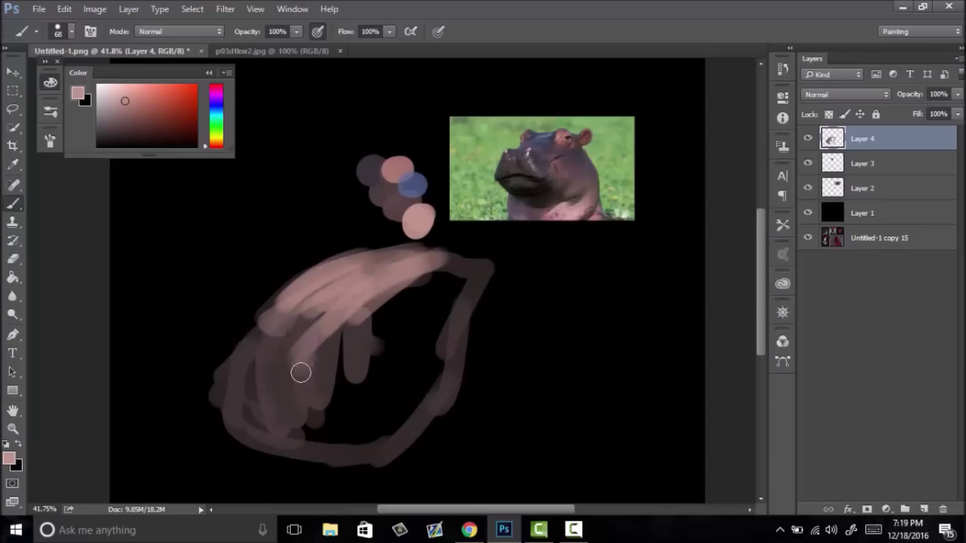
pyautogui.keyDown('alt'); pyautogui.click(416, 185); pyautogui.keyUp('alt')
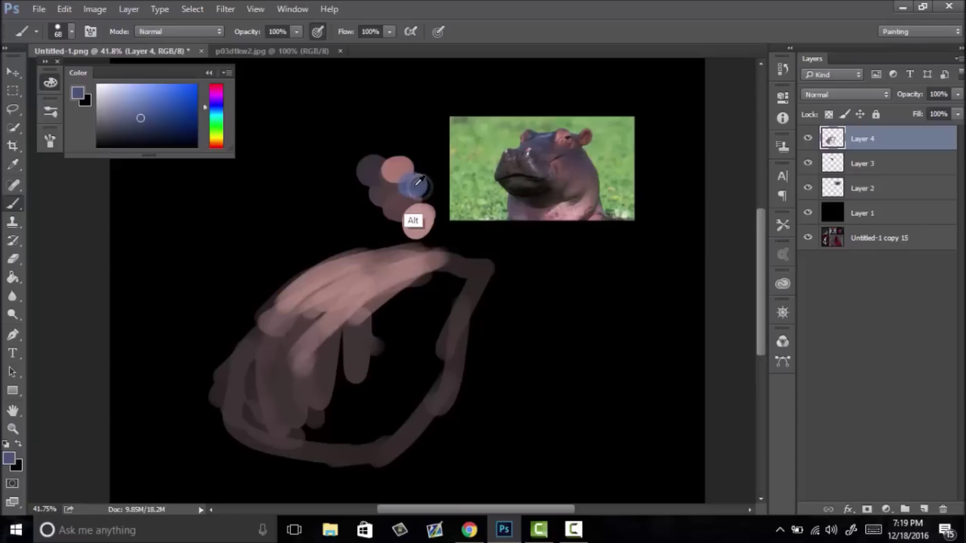
pyautogui.moveTo(351, 280)
pyautogui.mouseDown()
pyautogui.moveTo(324, 282)
pyautogui.moveTo(293, 306)
pyautogui.moveTo(377, 295)
pyautogui.mouseUp()
pyautogui.press('z')
pyautogui.scroll(-5, 409, 334)
pyautogui.scroll(2, 456, 300)
# Step: Fit the view on screen, switch to the finished painting collage and close p03dtkw2.jpg
pyautogui.rightClick(457, 302)
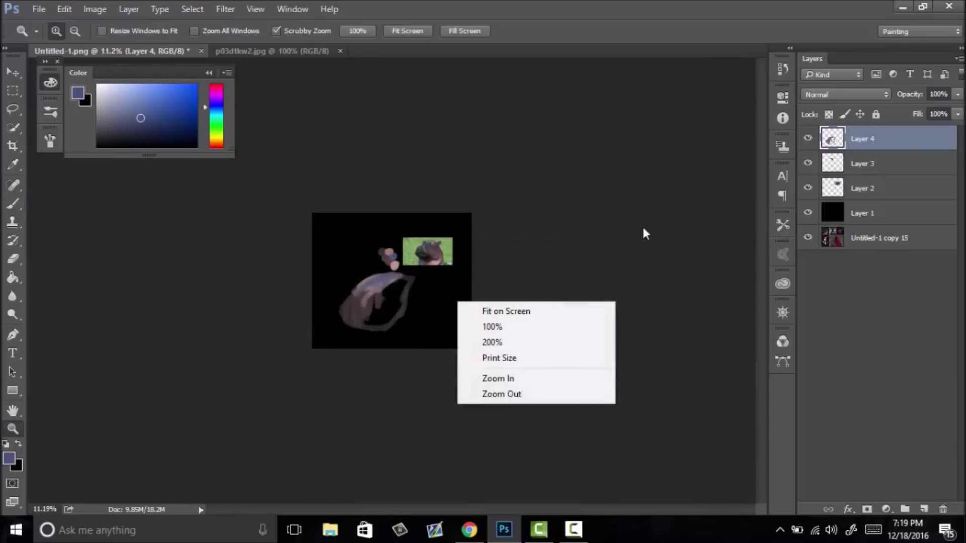
pyautogui.click(682, 181)
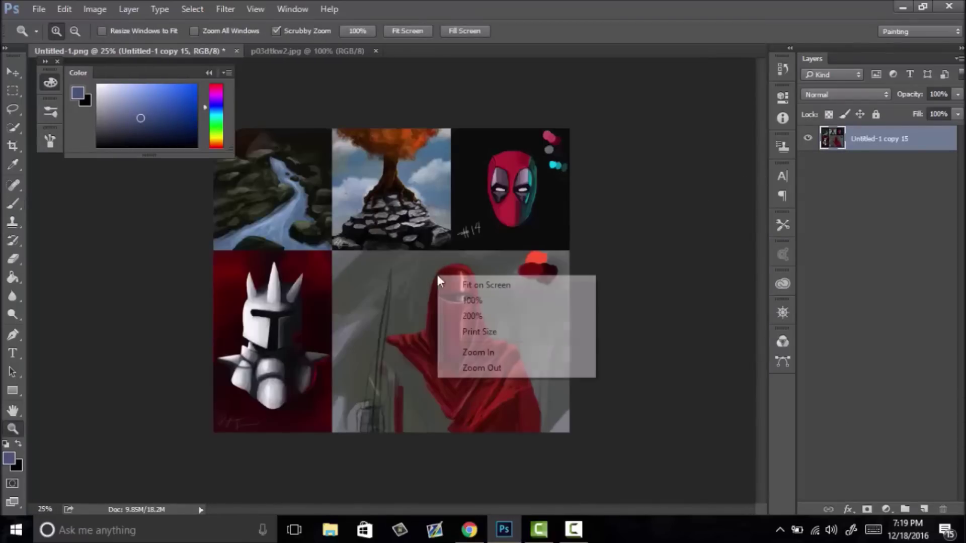
pyautogui.click(463, 283)
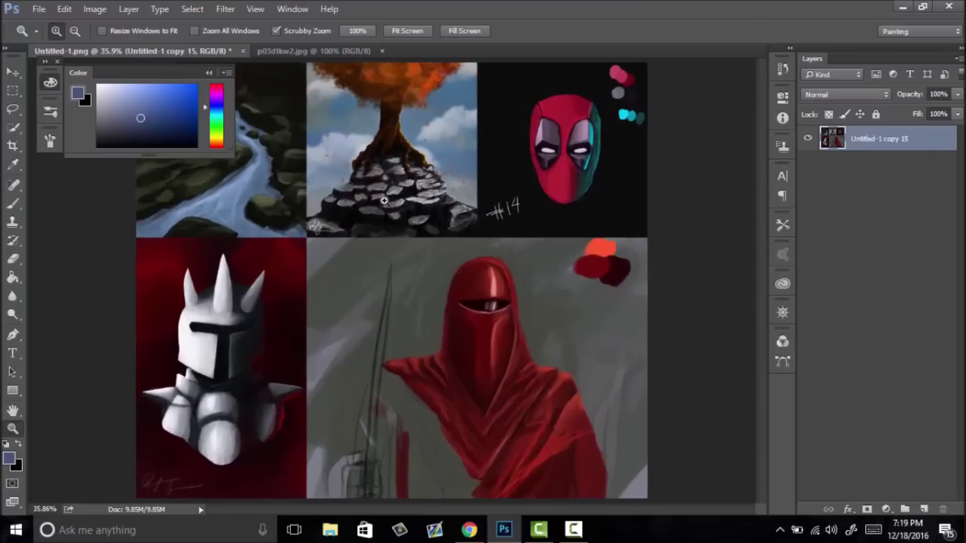
pyautogui.click(323, 51)
pyautogui.click(382, 51)
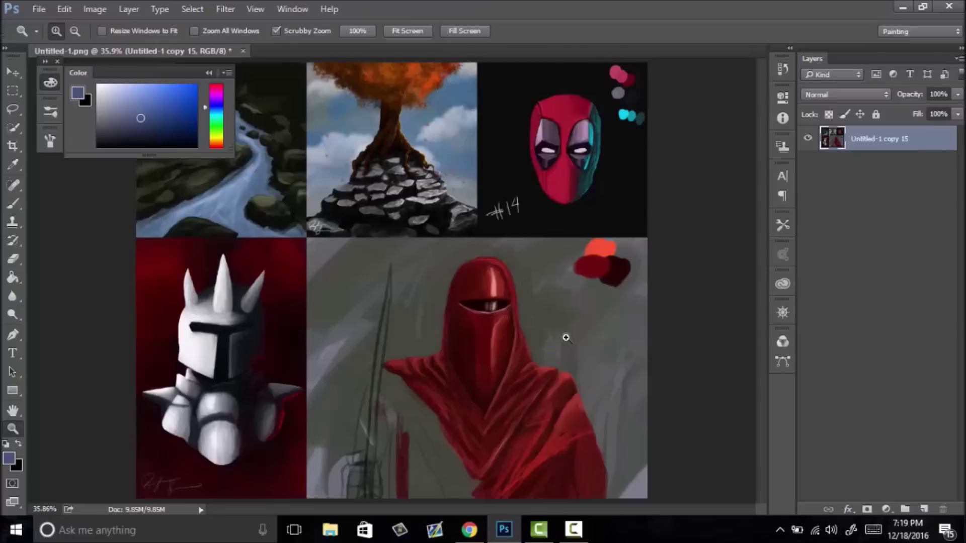
# Step: Zoom in and out around the five finished paintings, fit the collage on screen, then return to Chrome
pyautogui.moveTo(472, 362); pyautogui.dragTo(509, 330)
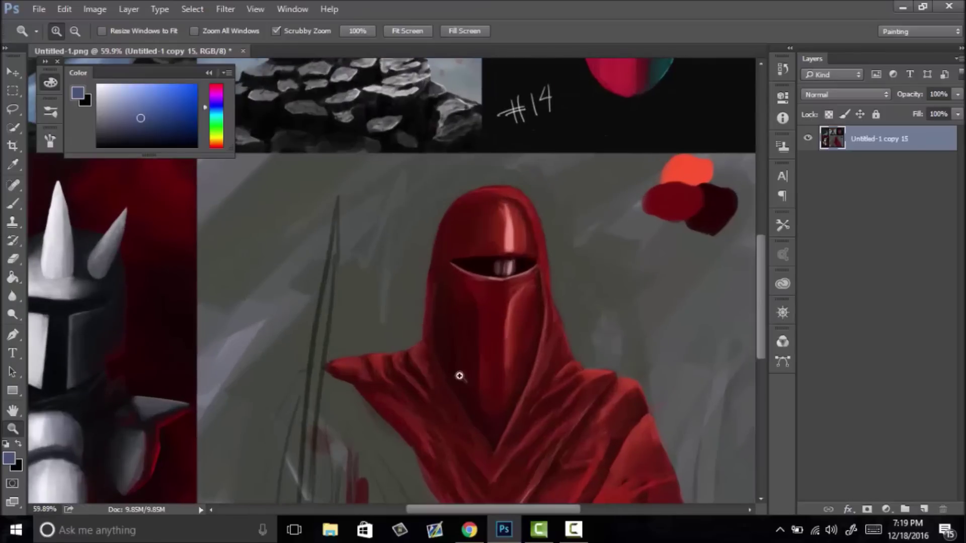
pyautogui.moveTo(509, 235)
pyautogui.mouseDown()
pyautogui.moveTo(381, 341)
pyautogui.moveTo(402, 209)
pyautogui.moveTo(347, 147)
pyautogui.mouseUp()
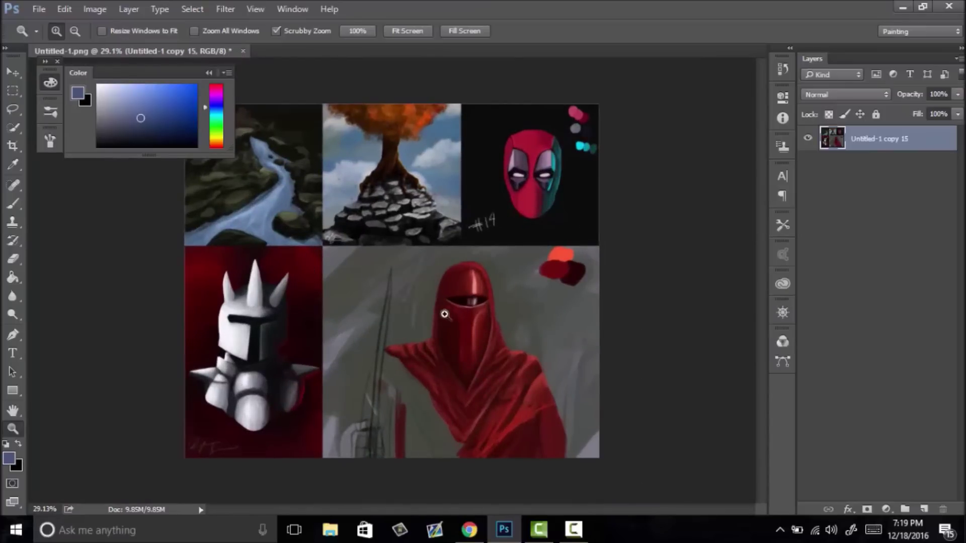
pyautogui.moveTo(444, 314); pyautogui.dragTo(490, 306)
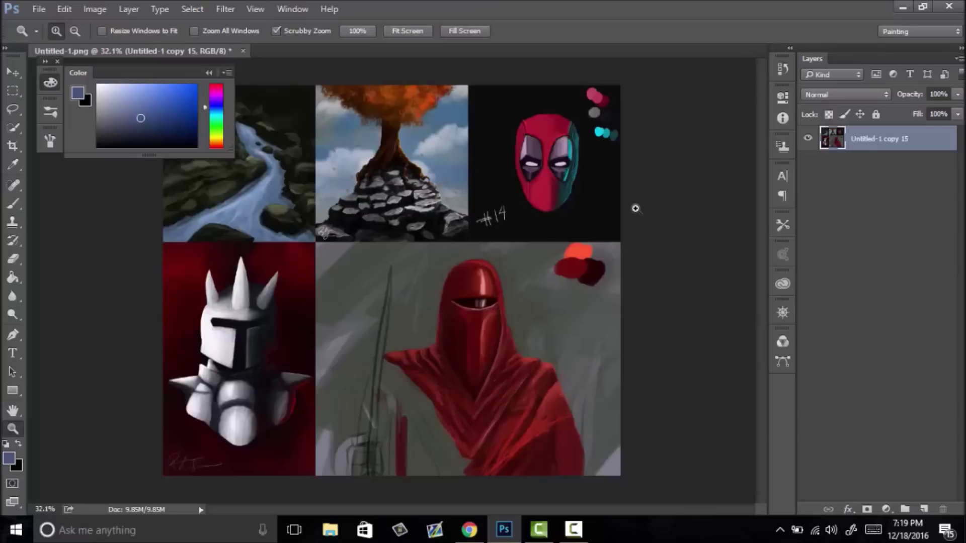
pyautogui.moveTo(403, 265); pyautogui.dragTo(460, 273)
pyautogui.rightClick(439, 281)
pyautogui.click(493, 289)
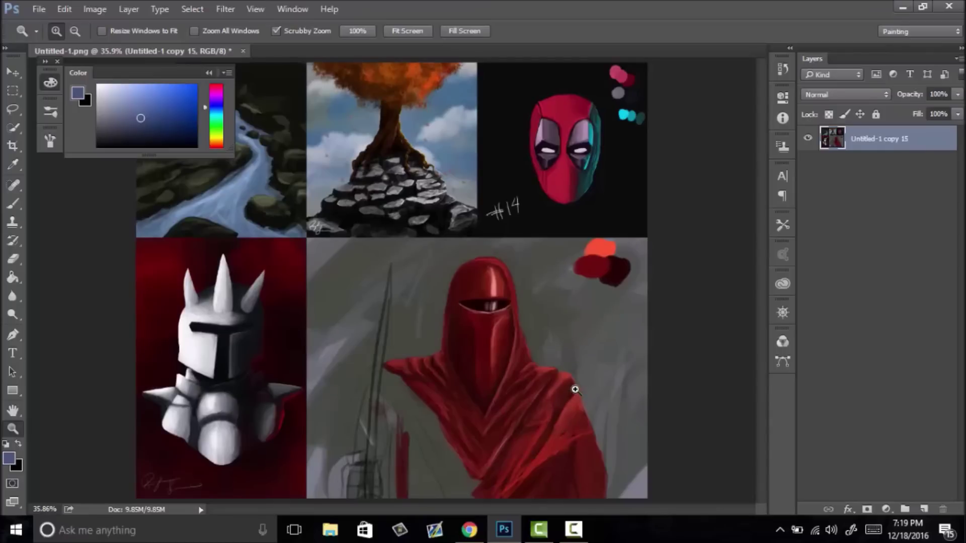
pyautogui.click(444, 199)
pyautogui.rightClick(498, 221)
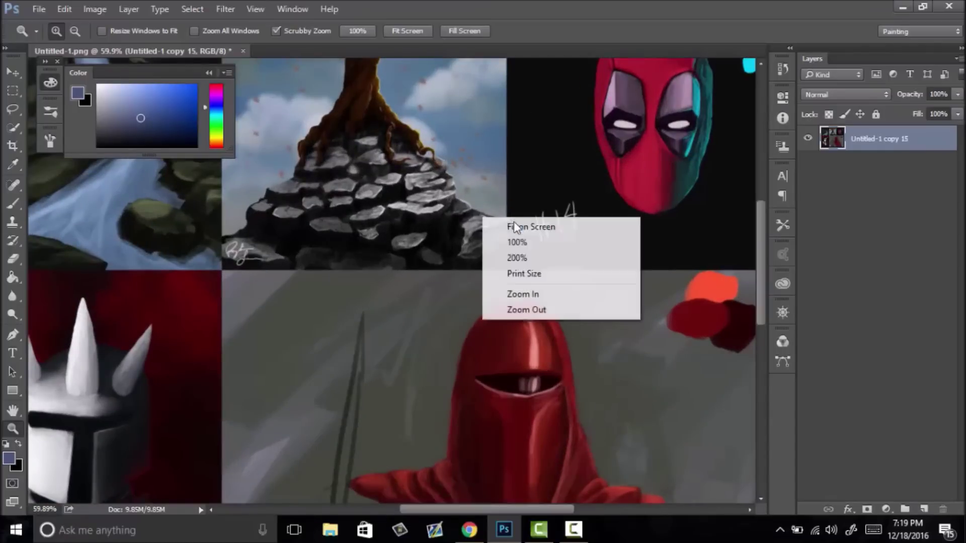
pyautogui.click(534, 226)
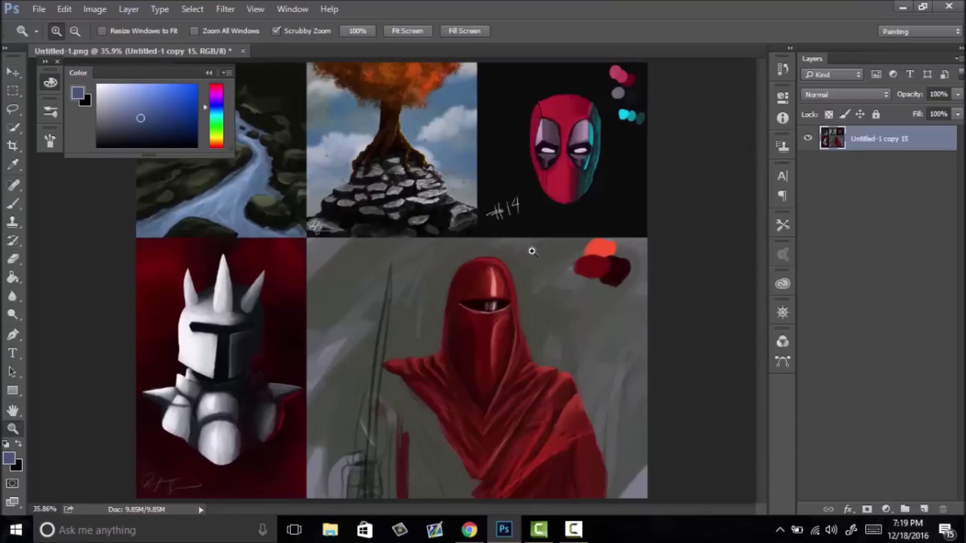
pyautogui.click(469, 530)
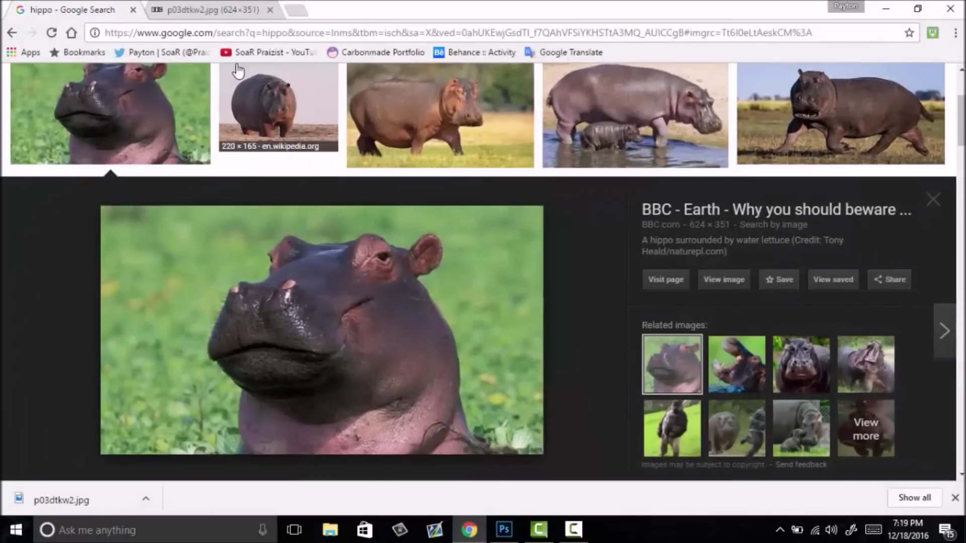
# Step: Open the channel bookmark, close the p03dtkw2.jpg tab, and show the channel's two uploaded videos
pyautogui.click(267, 52)
pyautogui.click(271, 10)
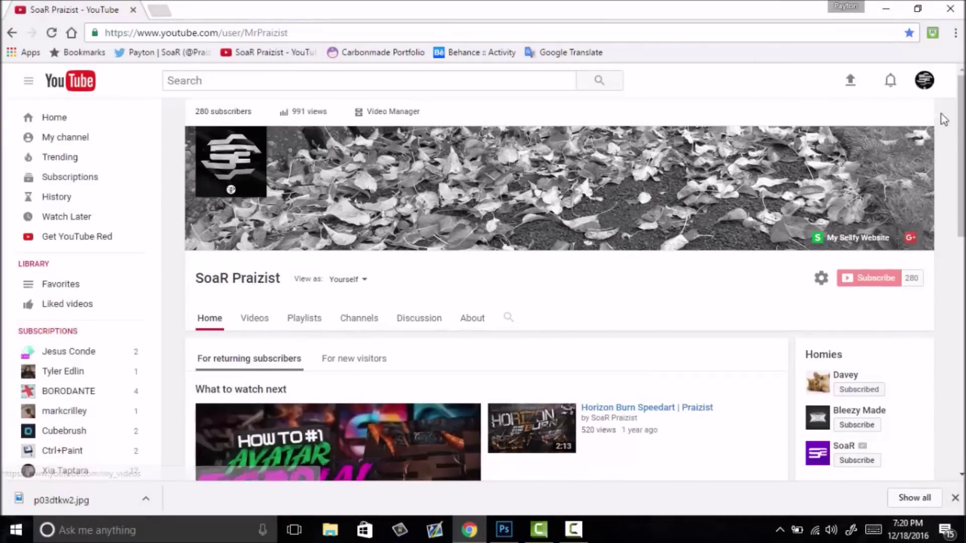
pyautogui.scroll(-2, 941, 121)
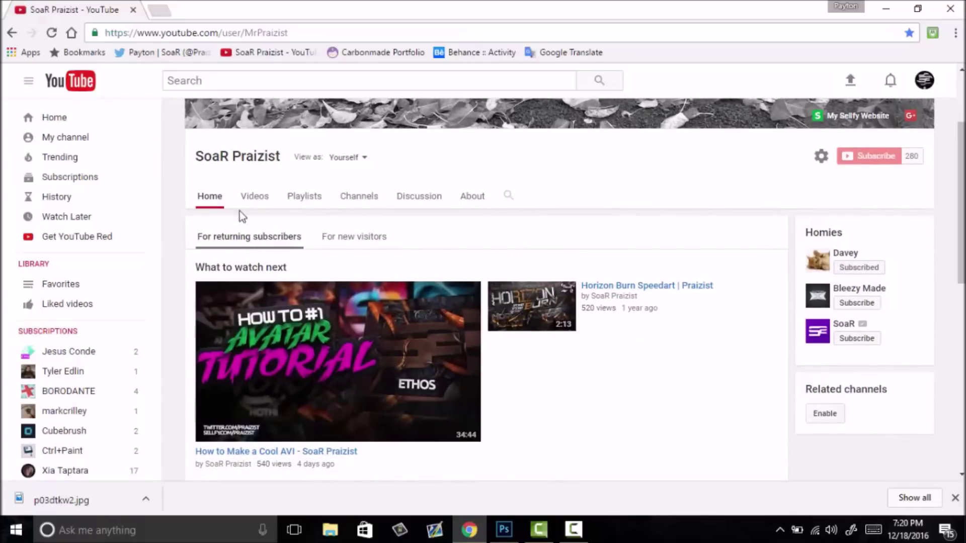
pyautogui.click(255, 198)
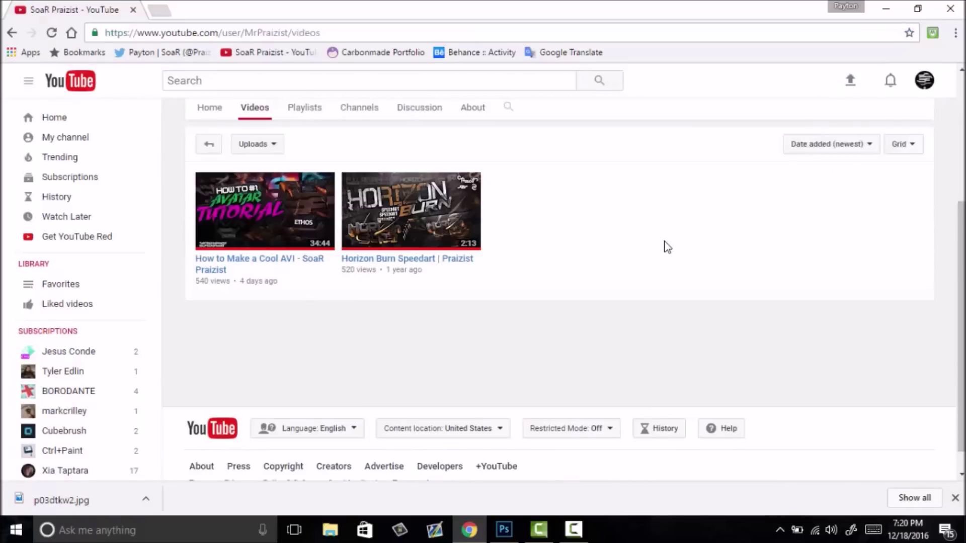
pyautogui.scroll(4, 805, 216)
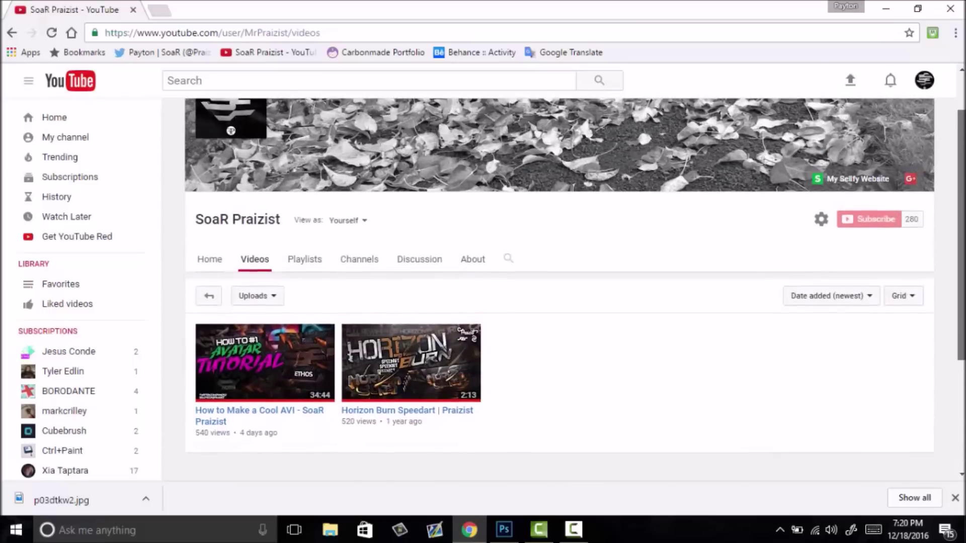